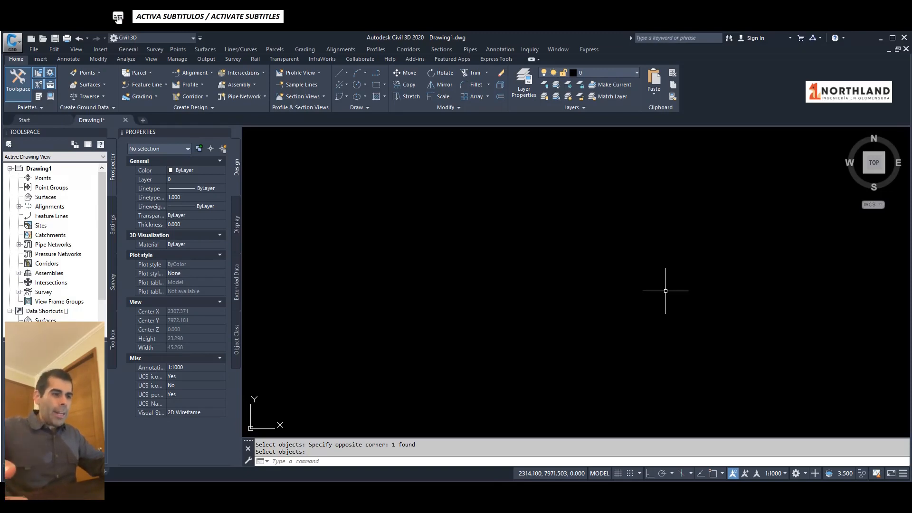
- Configure the running object snaps by enabling Midpoint and disabling Center and Node
left_click(722, 473)
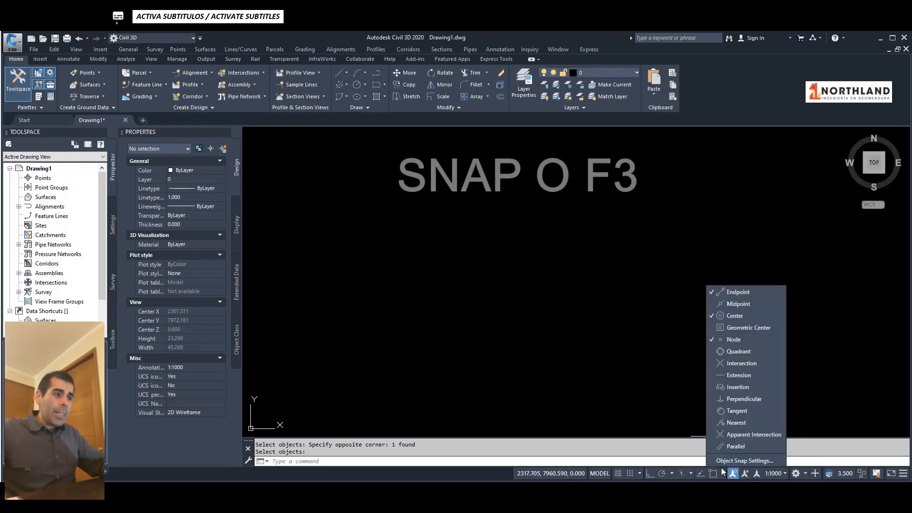
left_click(745, 304)
left_click(739, 315)
left_click(737, 340)
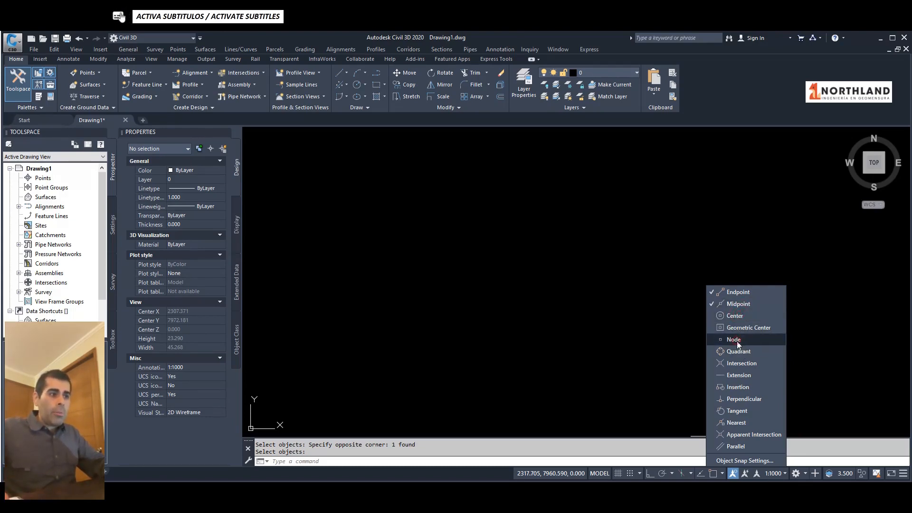
left_click(739, 316)
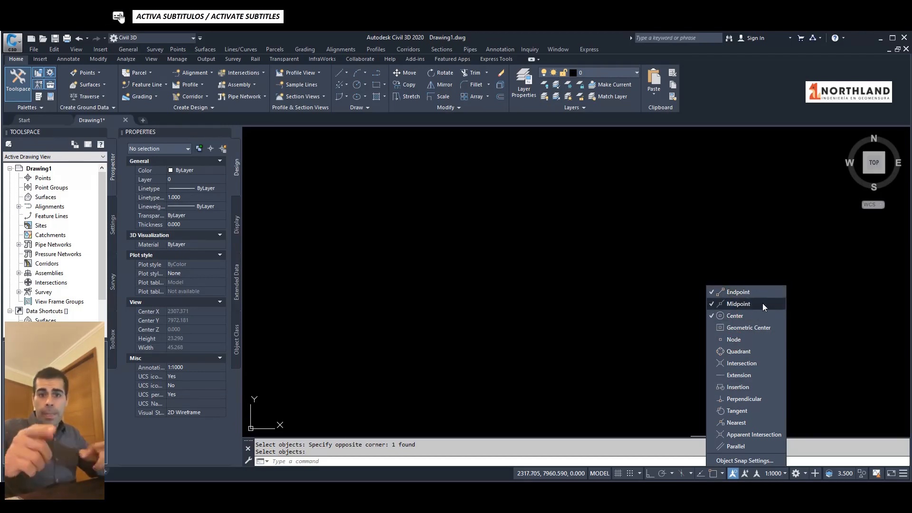
left_click(741, 319)
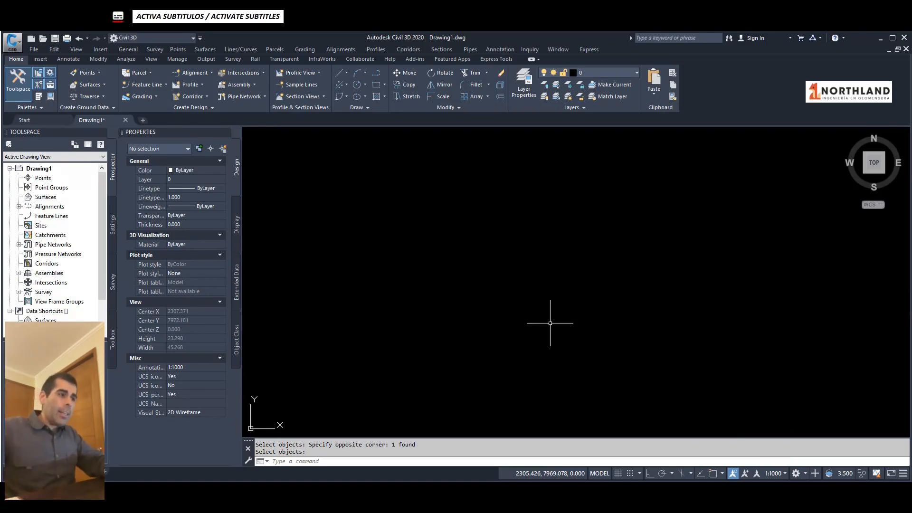
- Draw an open, roughly pentagonal chain of five connected line segments, the first two about 9.9 and 12.8 units long
type("l")
key("Return")
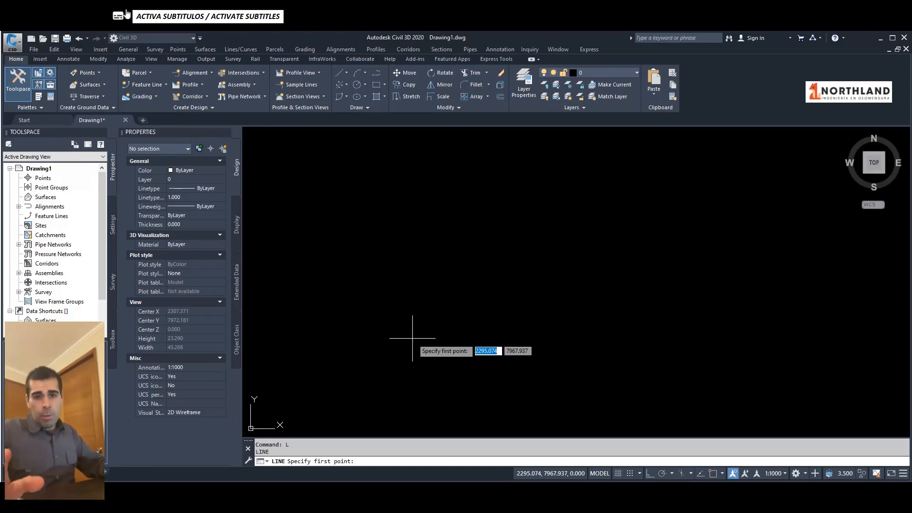
left_click(396, 325)
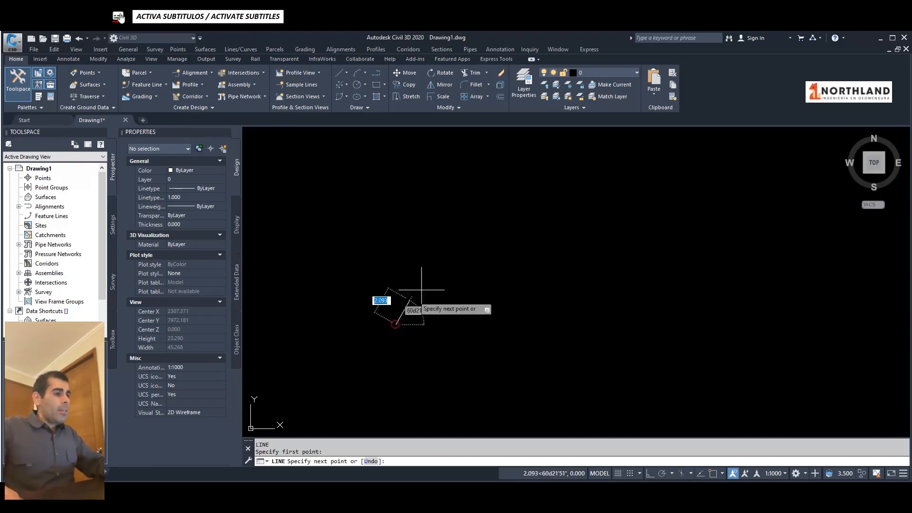
left_click(490, 233)
left_click(658, 256)
left_click(690, 334)
left_click(573, 402)
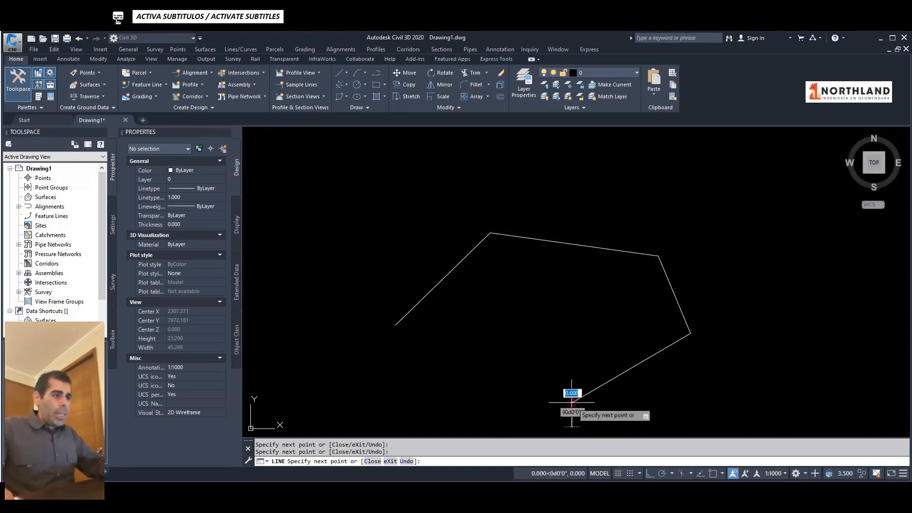
left_click(492, 318)
key("Escape")
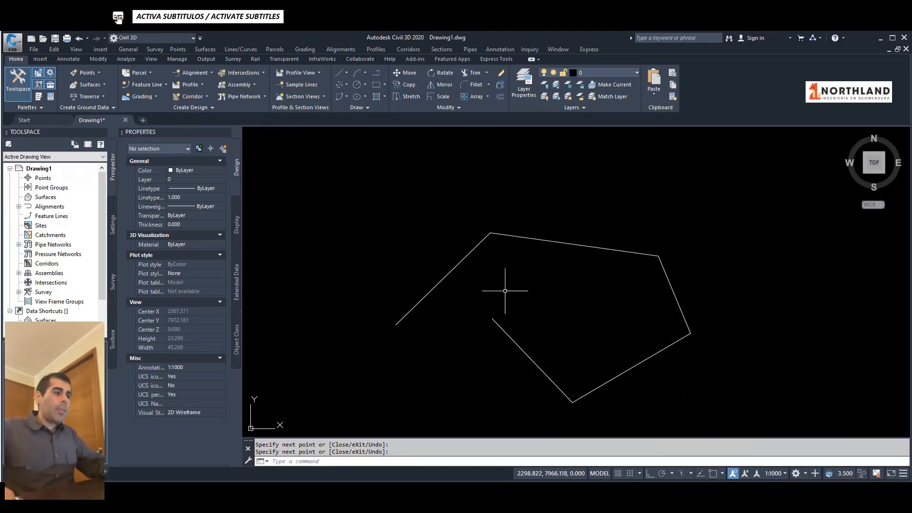
- Inspect the properties of the first and second line segments separately, clearing the selection after each
left_click(462, 260)
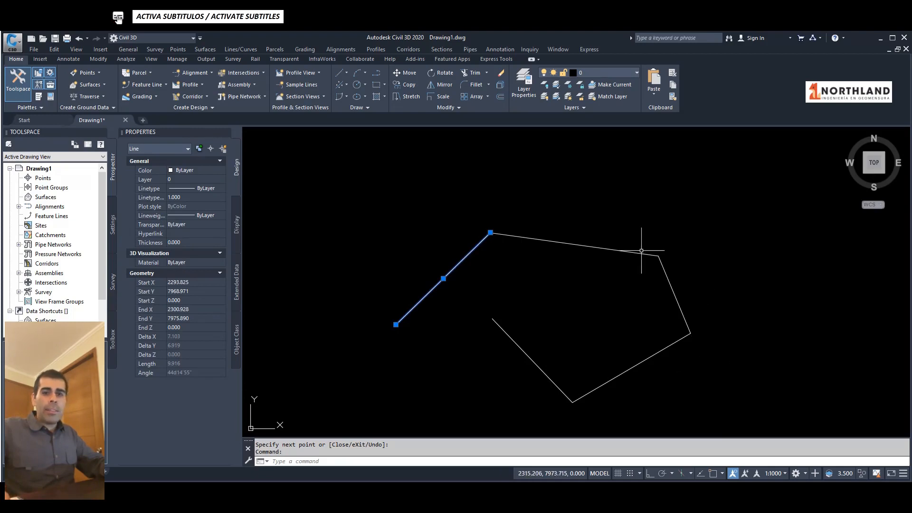
key("Escape")
left_click(546, 241)
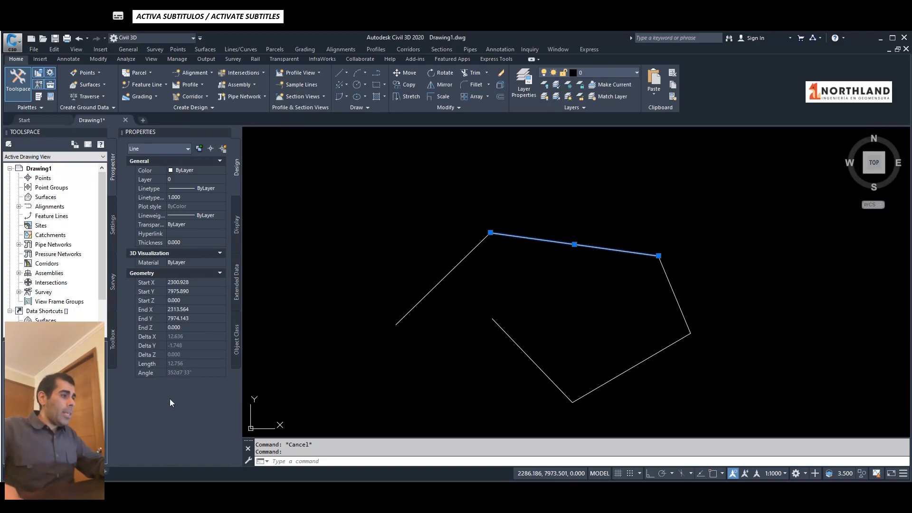
key("Escape")
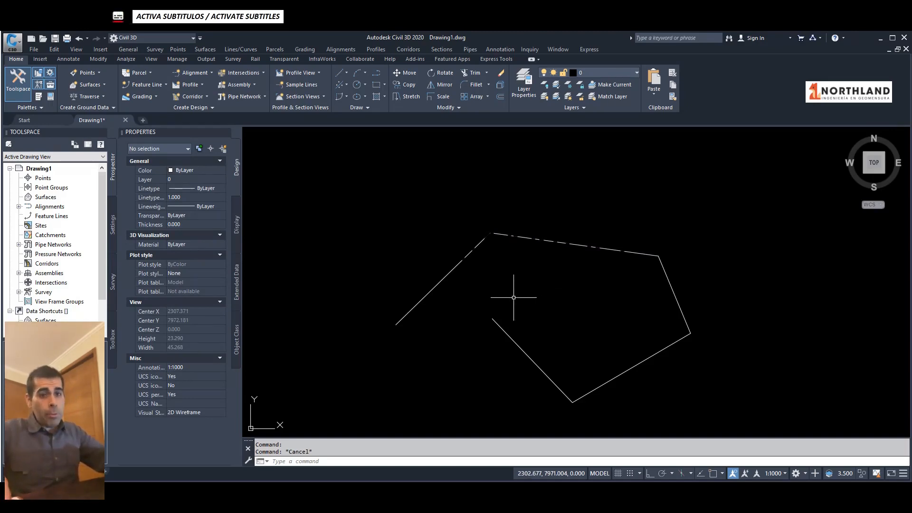
- Draw an open five-segment polyline about 82.1 units long, beside the chain of lines on its east side
type("PL")
key("Return")
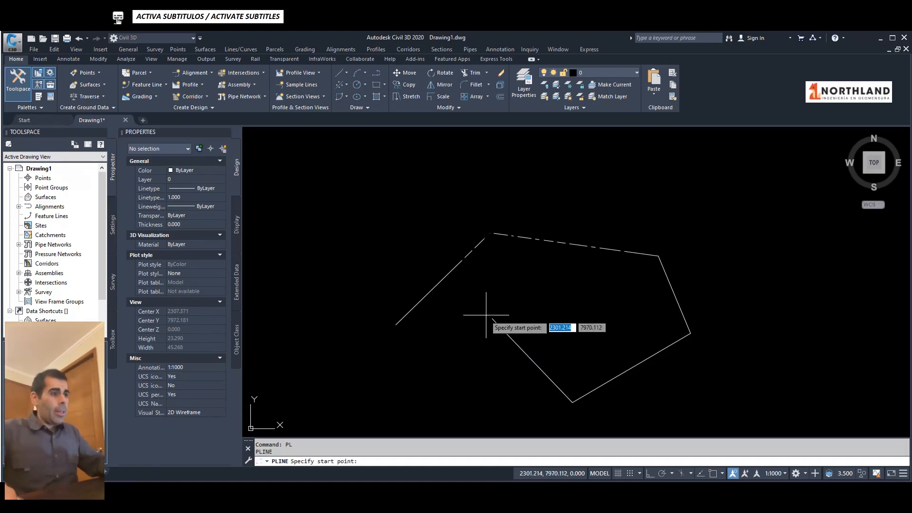
scroll(484, 316, "down", 2)
scroll(362, 313, "down", 2)
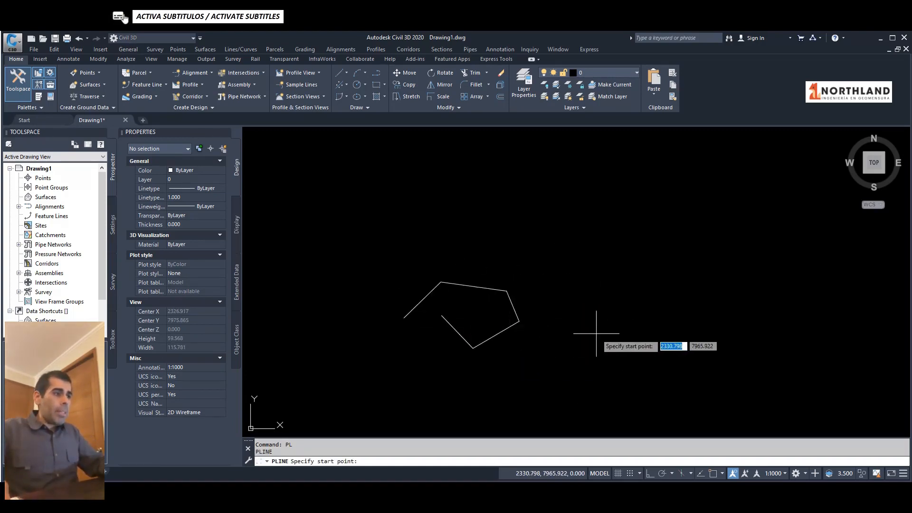
left_click(574, 320)
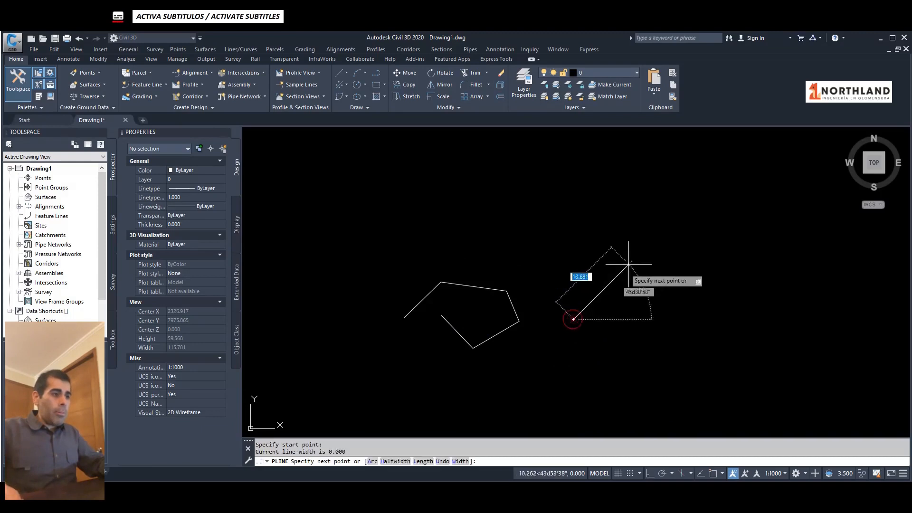
left_click(641, 256)
left_click(732, 275)
left_click(749, 336)
left_click(688, 395)
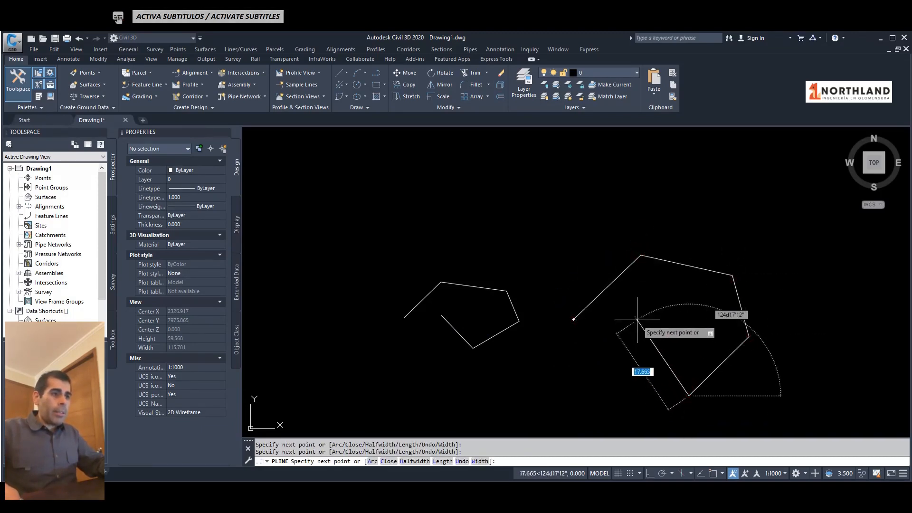
left_click(637, 320)
key("Return")
key("Escape")
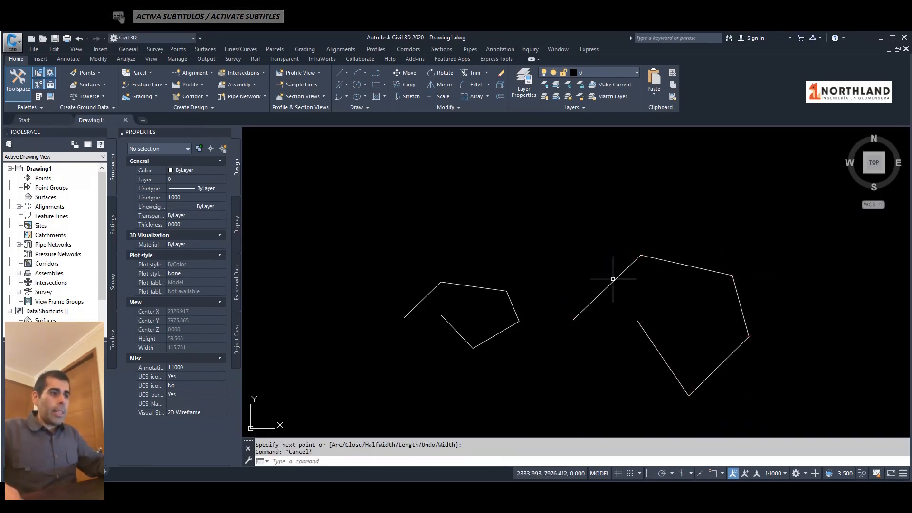
- Examine the polyline's properties, cycling through its vertices to read each one's coordinates
left_click(613, 282)
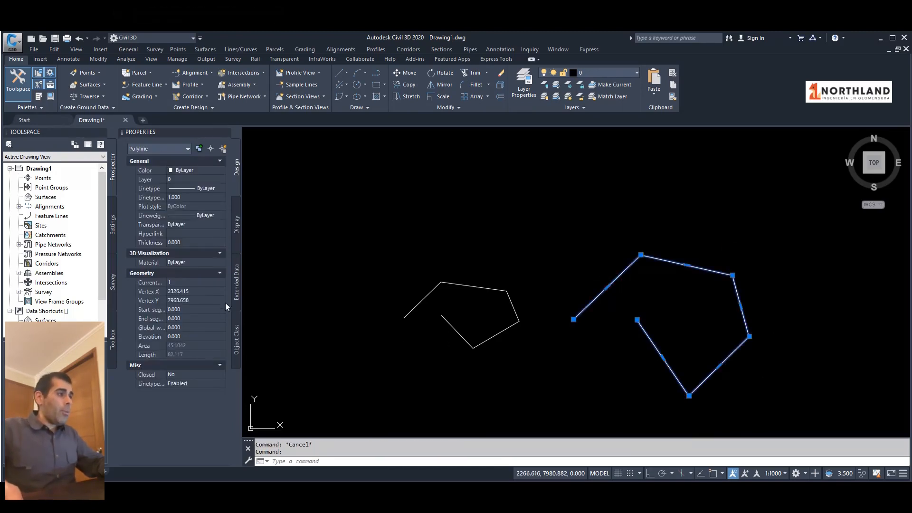
left_click(223, 282)
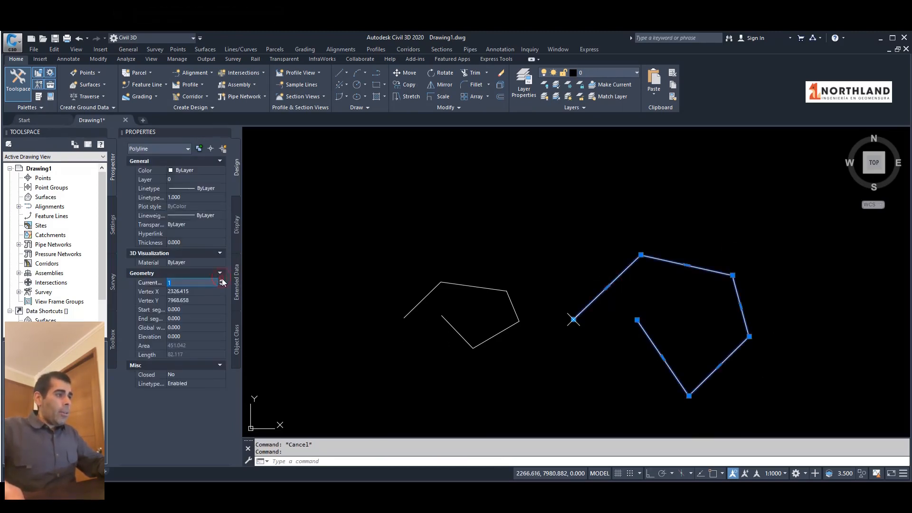
left_click(221, 280)
left_click(222, 280)
left_click(222, 280)
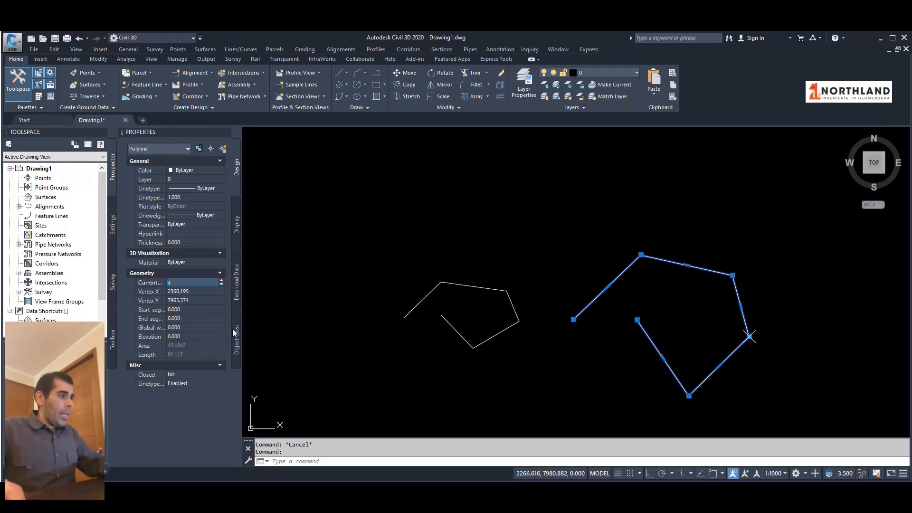
left_click(221, 280)
left_click(221, 280)
left_click(222, 280)
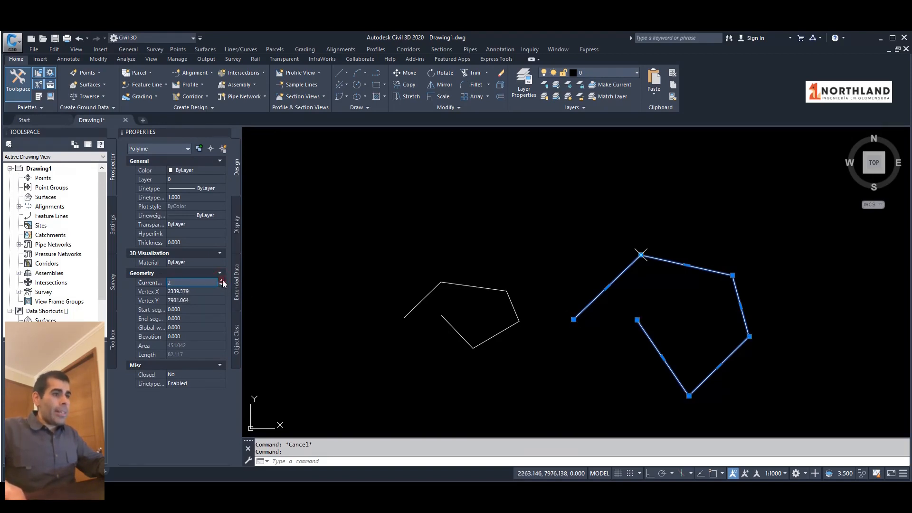
left_click(222, 280)
left_click(221, 280)
left_click(221, 280)
left_click(221, 281)
left_click(221, 280)
left_click(221, 280)
left_click(221, 281)
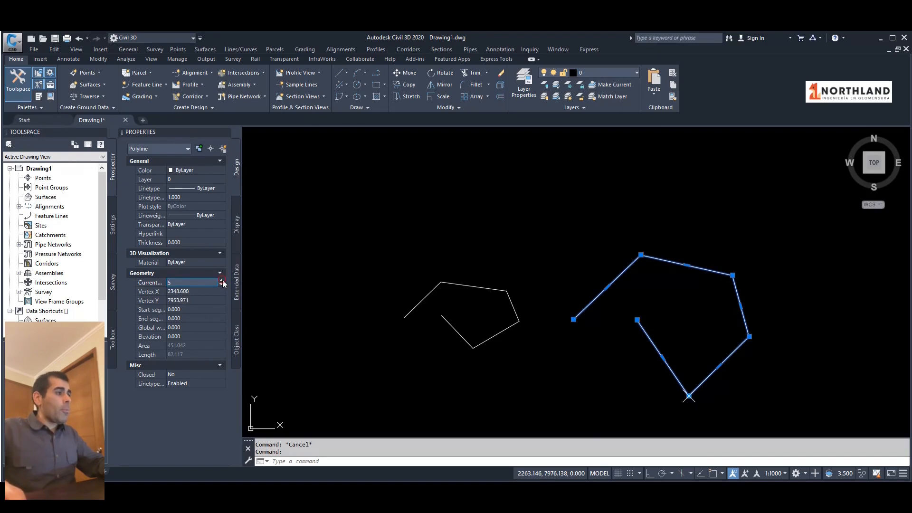
left_click(222, 281)
left_click(221, 280)
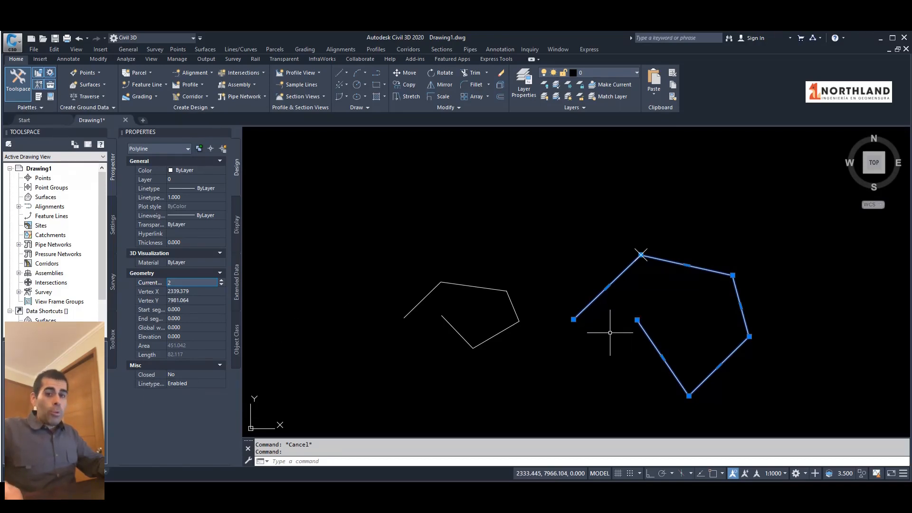
- Stretch the polyline's last vertex onto its start point and set its Closed property to Yes
left_click(637, 320)
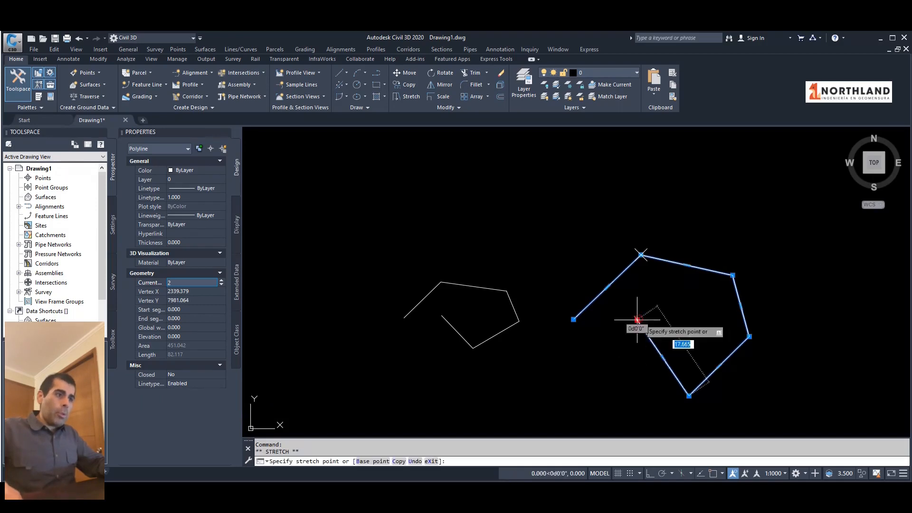
left_click(573, 319)
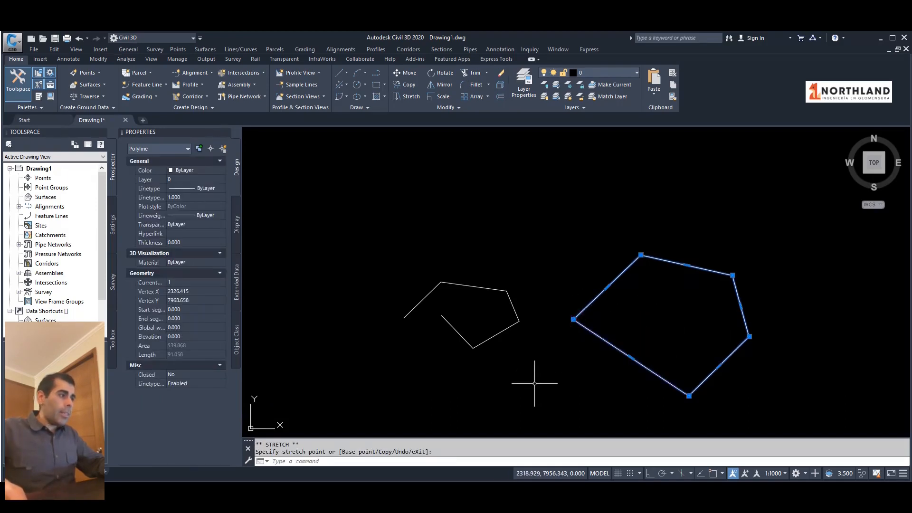
left_click(204, 375)
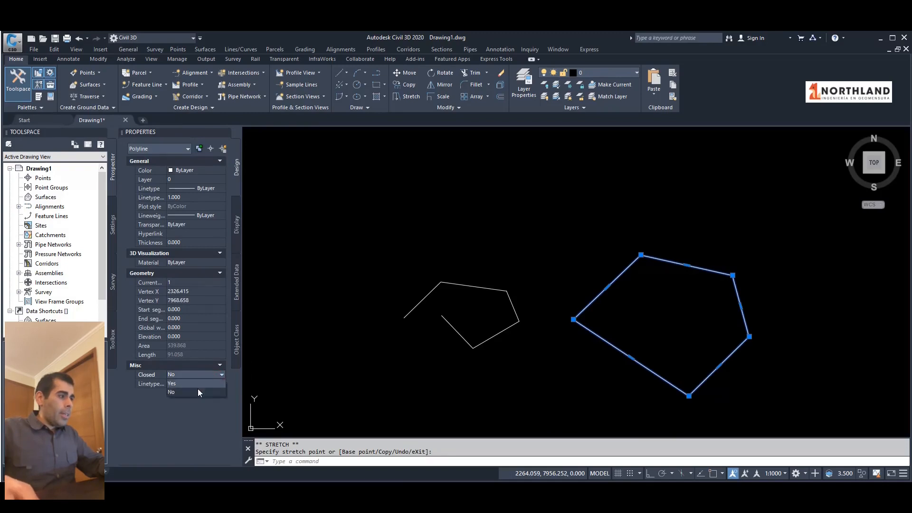
left_click(195, 384)
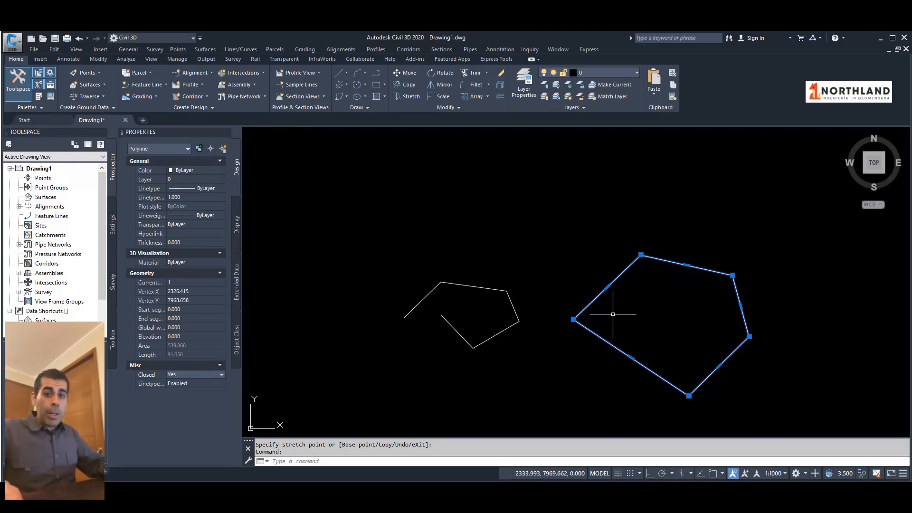
key("Escape")
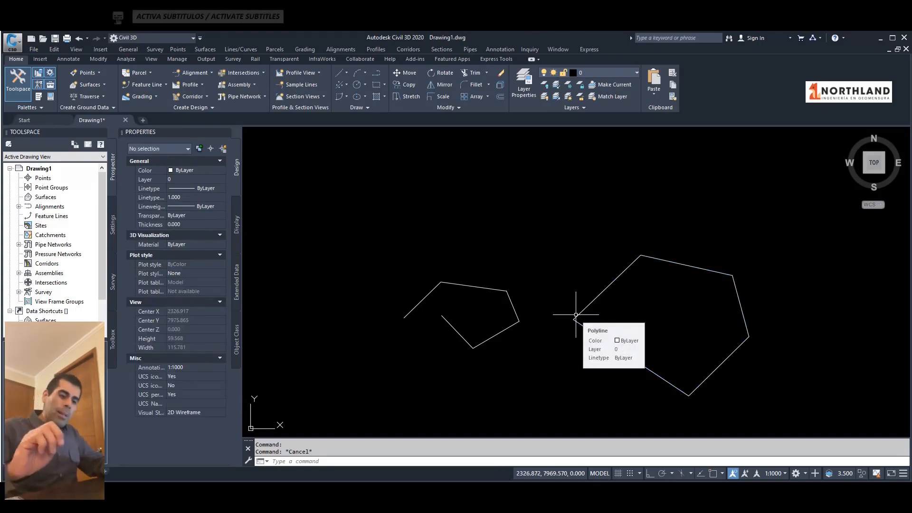
- Begin a 3D polyline above the two existing figures with three connected segments
type("3dpoly")
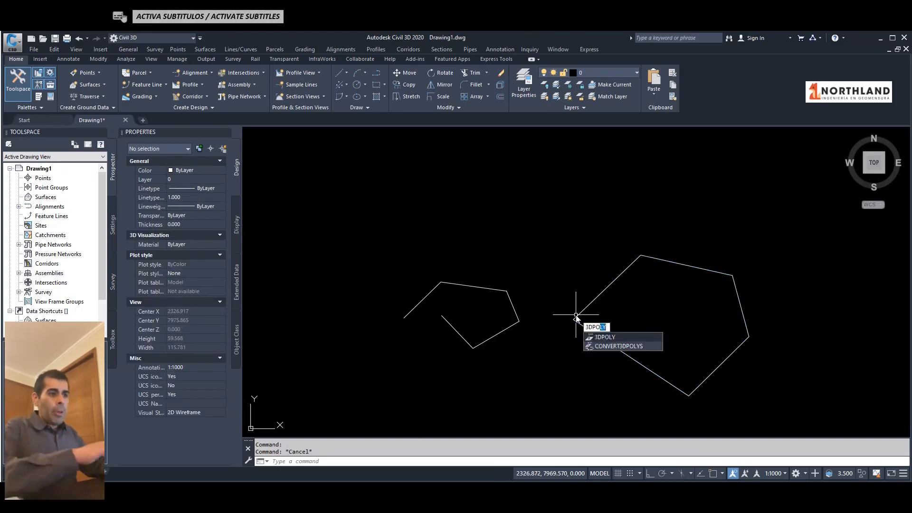
key("Return")
scroll(509, 301, "down", 3)
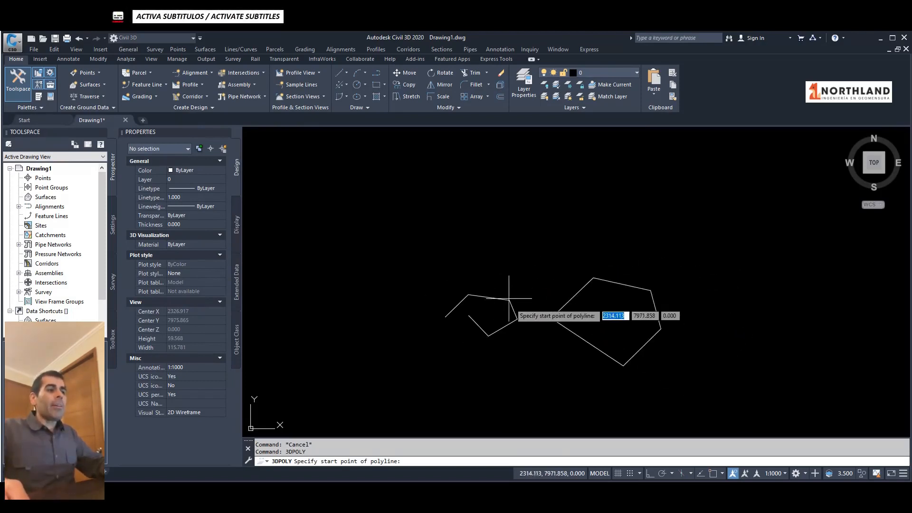
left_click(516, 225)
left_click(575, 163)
left_click(653, 202)
left_click(664, 226)
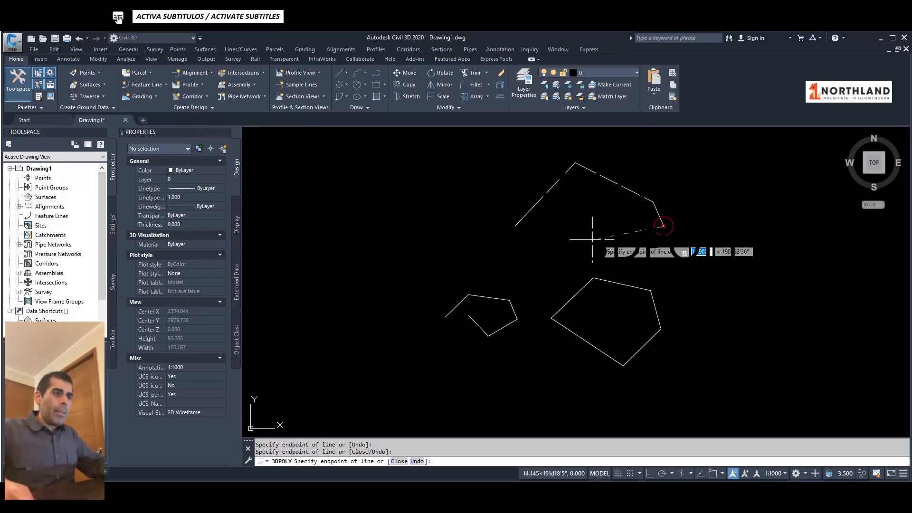
- Add a fourth segment back toward the west and undo it within the 3D polyline command
left_click(576, 243)
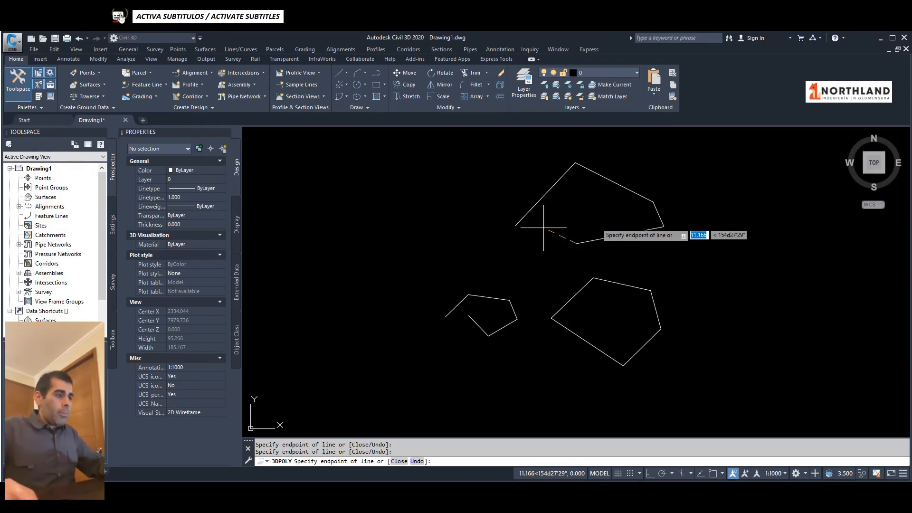
left_click(576, 243)
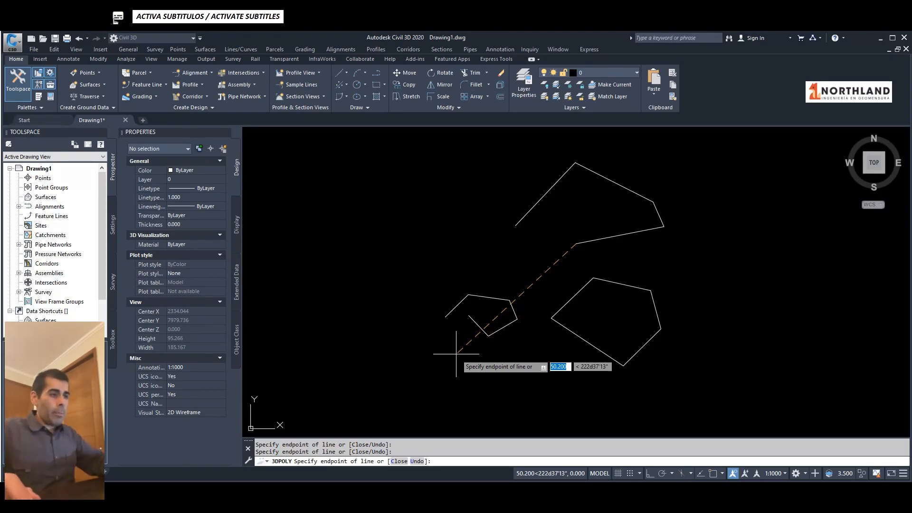
type("u")
key("Return")
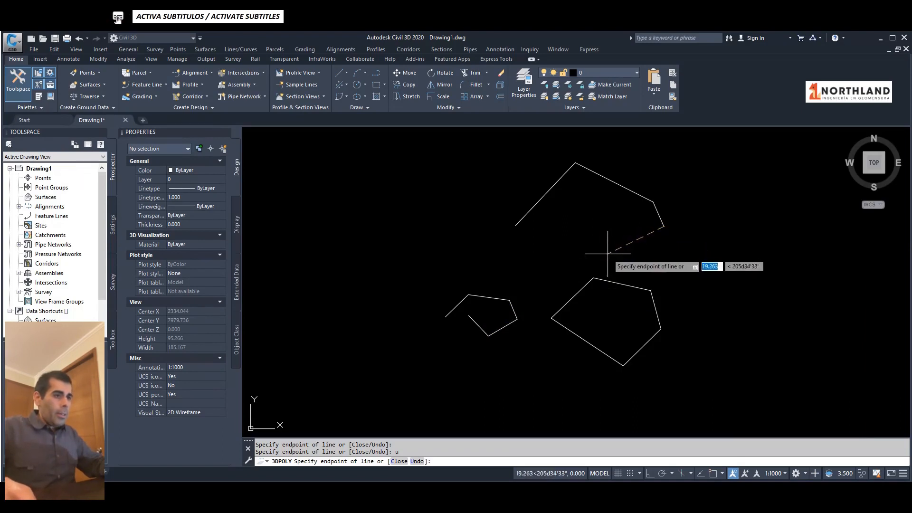
- Add a fourth segment ending just above the closed polyline's top vertex and close the 3D polyline back to its start
left_click(592, 254)
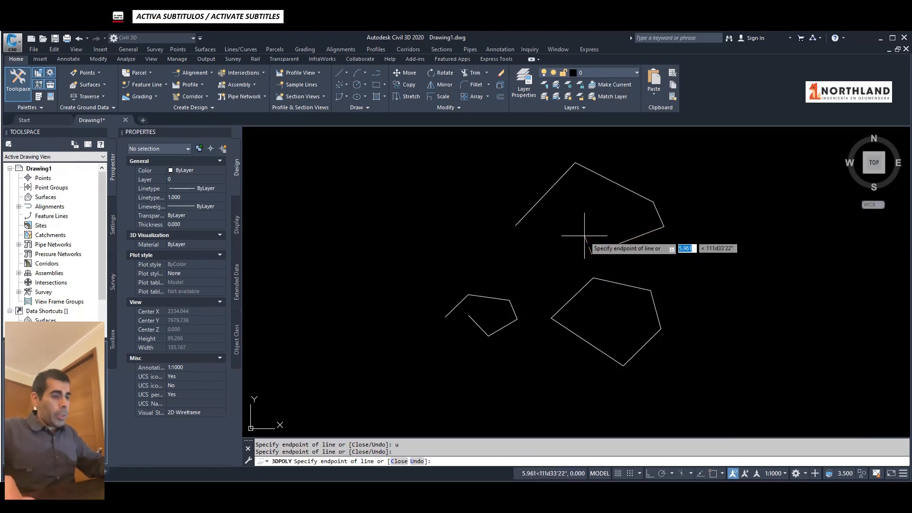
type("c")
key("Return")
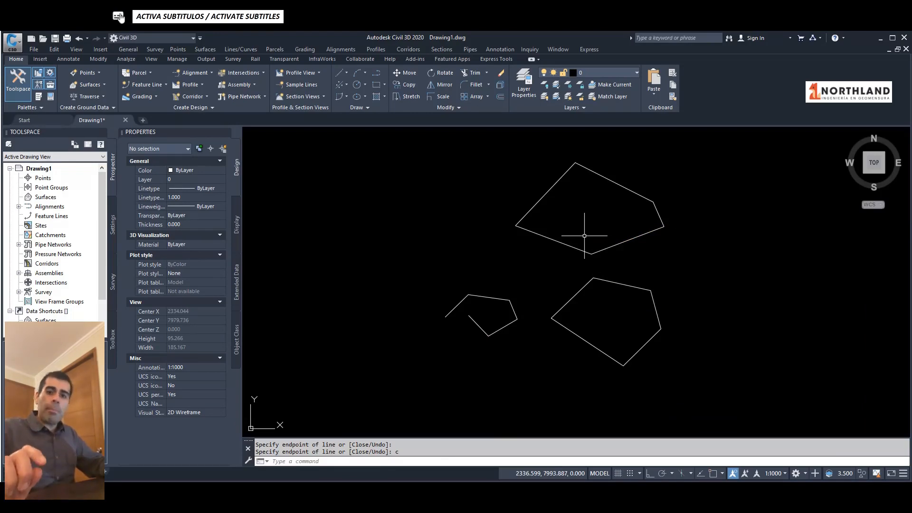
- Draw a closed four-sided figure from individual lines west of the closed 3D polyline
type("l")
key("Return")
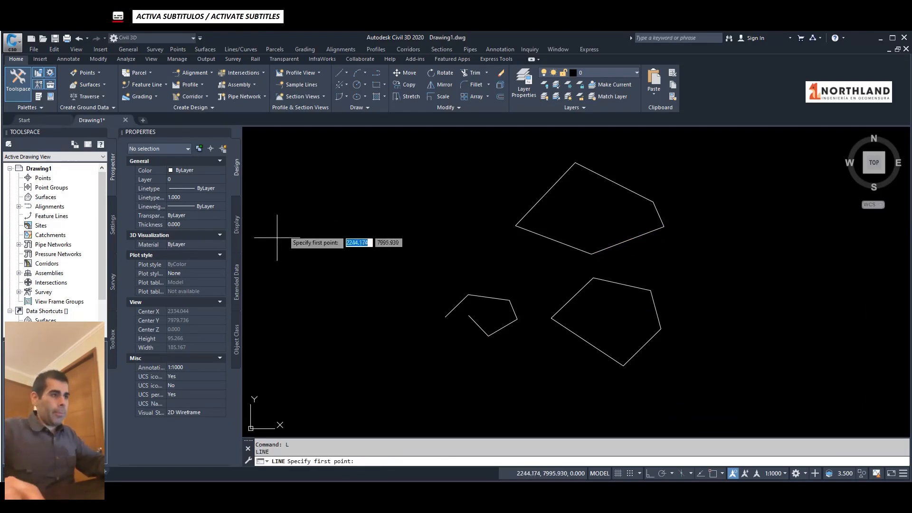
left_click(322, 253)
left_click(428, 215)
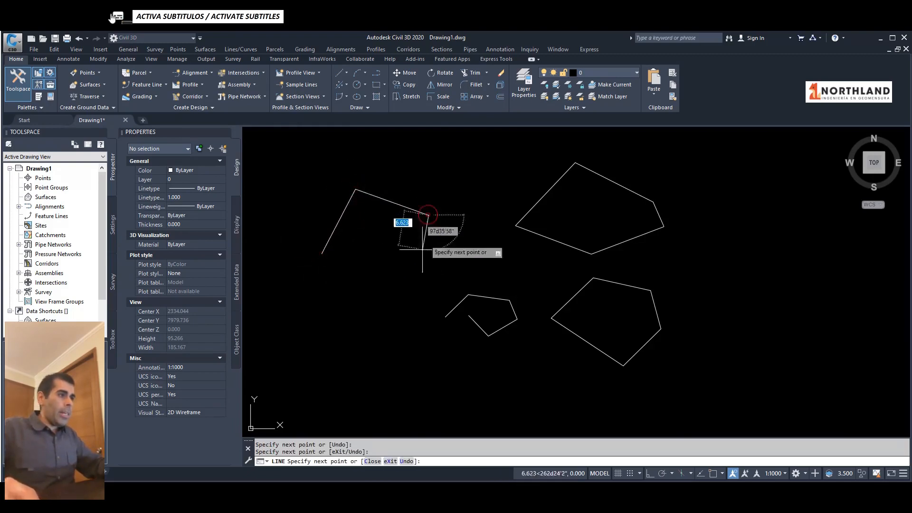
left_click(415, 291)
type("c")
key("Return")
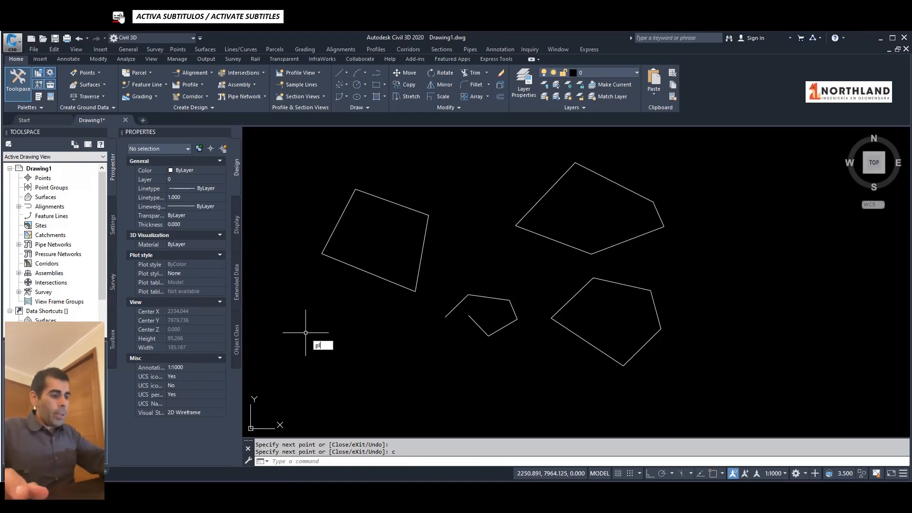
- Draw a four-vertex 2D polyline south of the four-sided line figure and close it
key("Return")
left_click(302, 370)
left_click(354, 317)
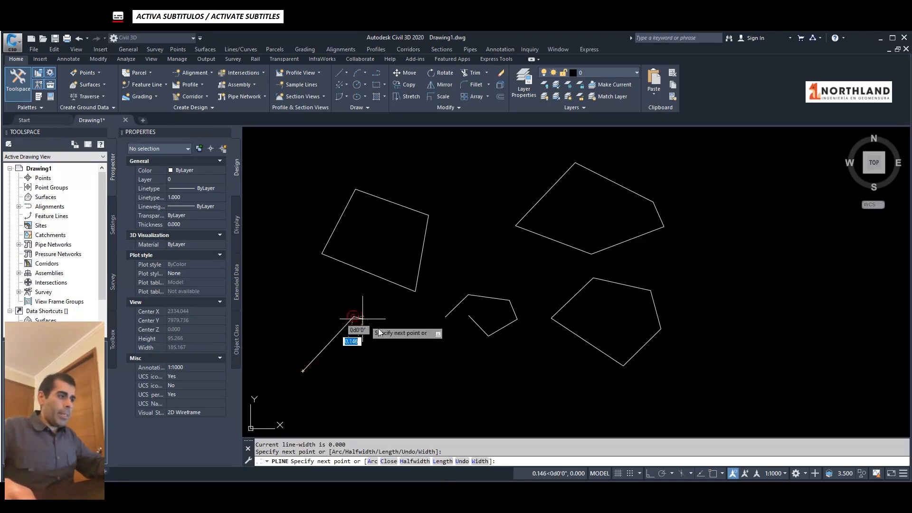
left_click(415, 346)
left_click(387, 412)
type("c")
key("Return")
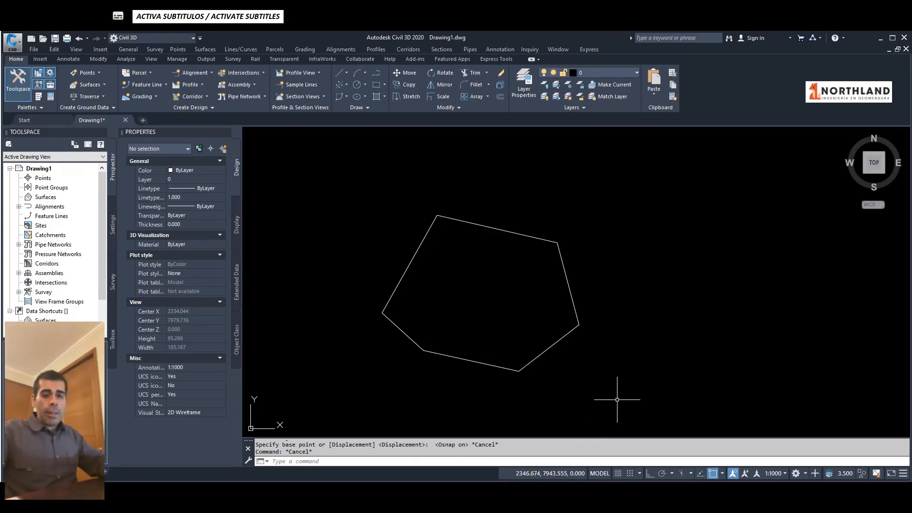
- Move the polygon by its southwest vertex onto its original east vertex, toggling the Midpoint object snap before picking the base point
type("m")
key("Return")
left_click(585, 365)
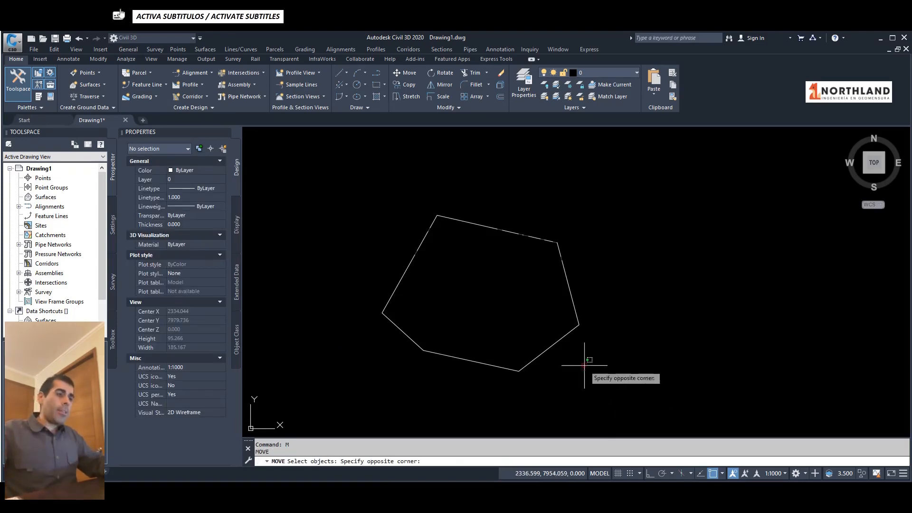
left_click(519, 289)
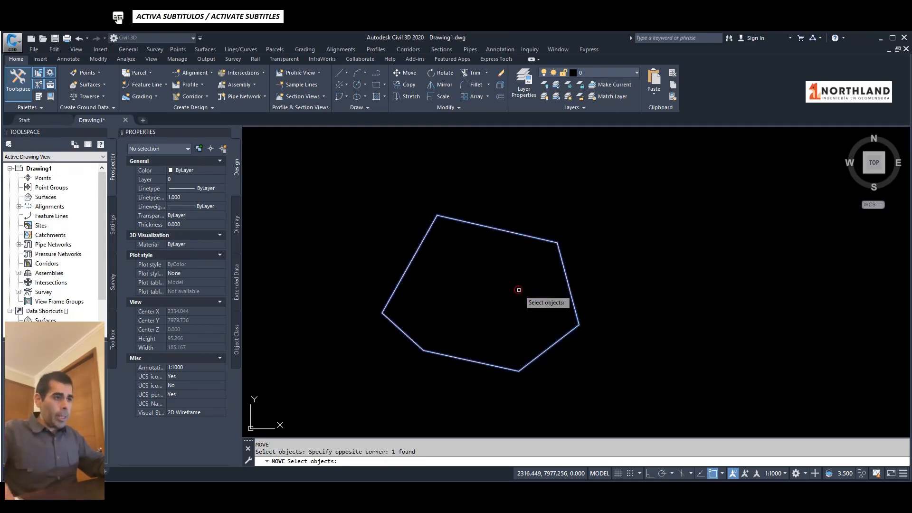
key("Return")
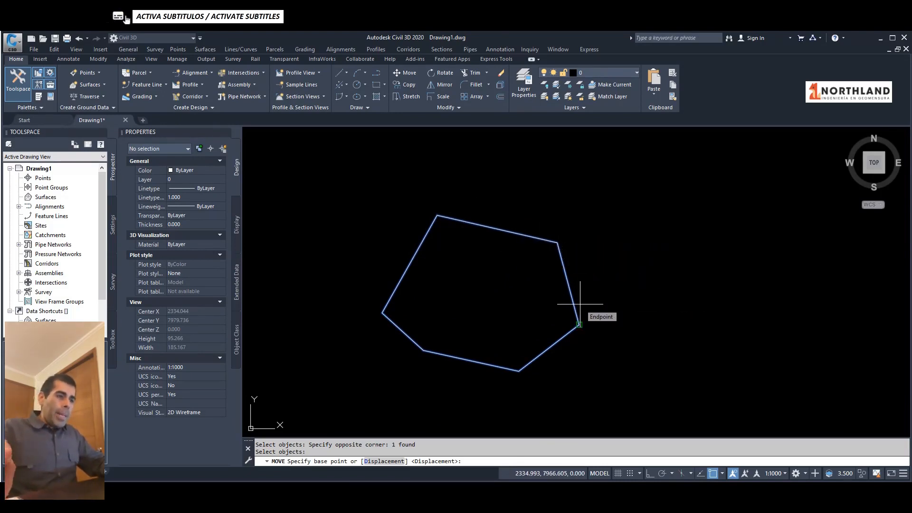
left_click(722, 474)
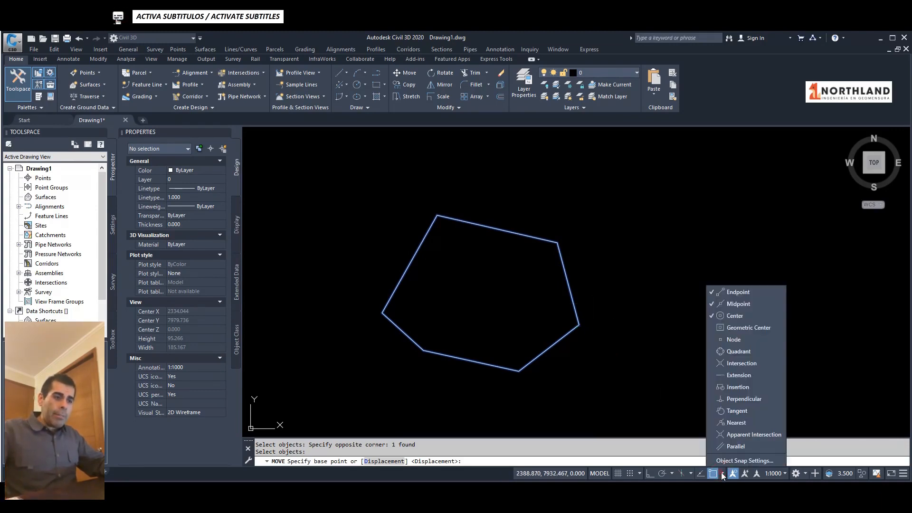
left_click(745, 306)
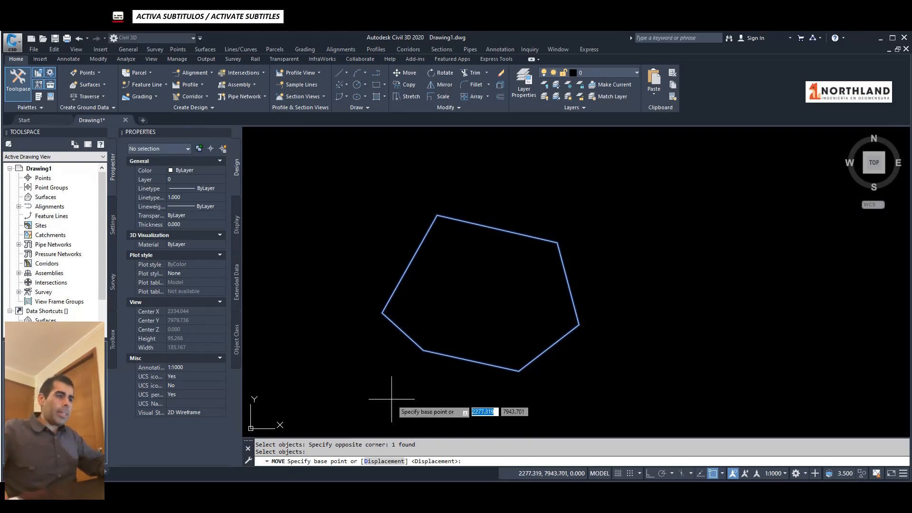
left_click(423, 350)
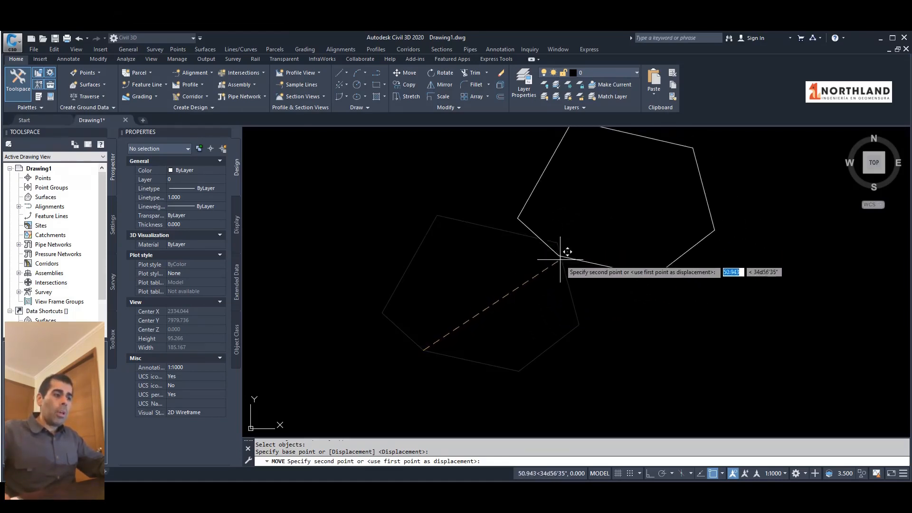
left_click(579, 324)
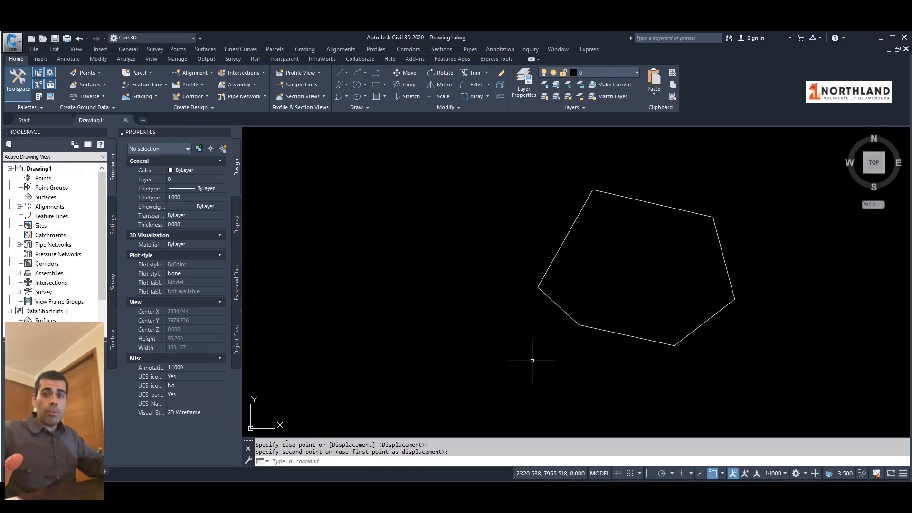
- Copy the polygon by its east vertex to a point about 75 units west
type("CO")
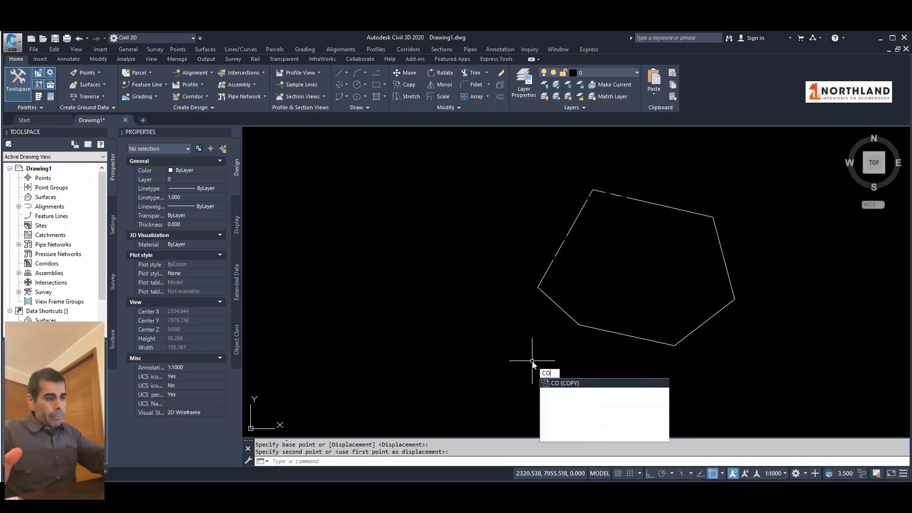
key("Return")
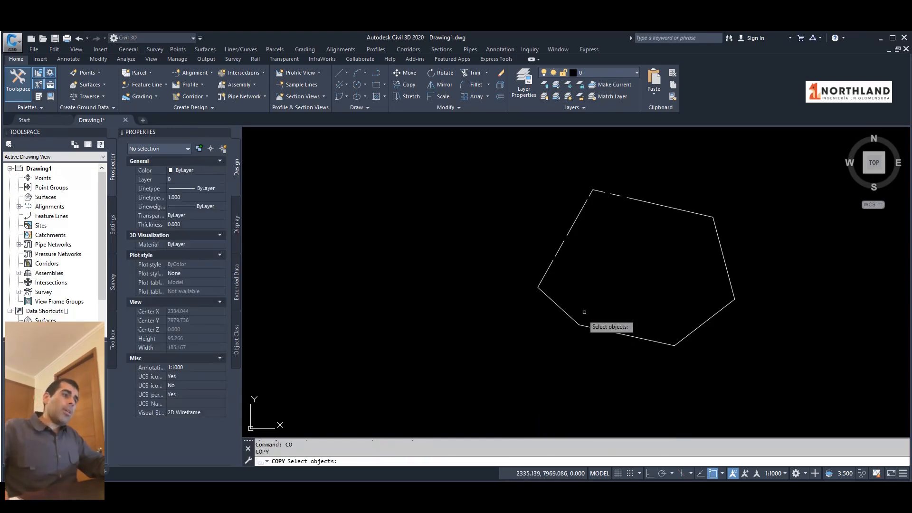
left_click(598, 310)
left_click(558, 344)
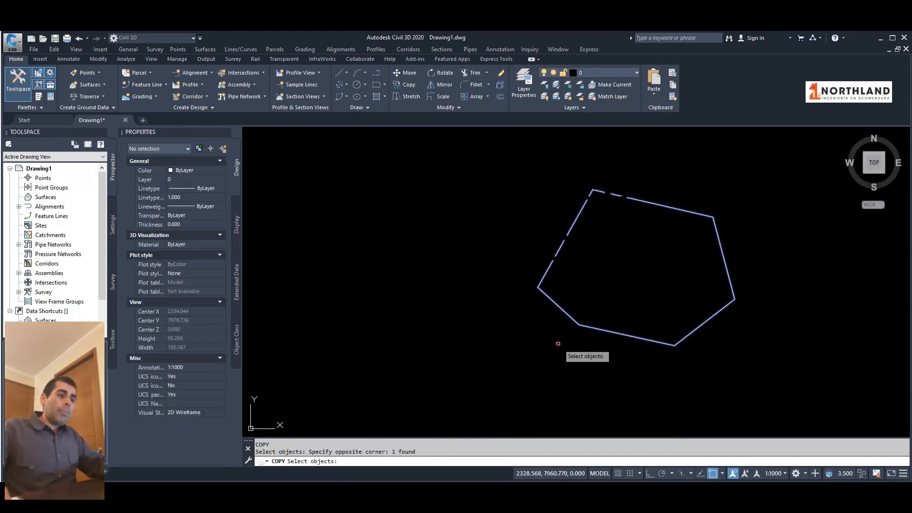
key("Return")
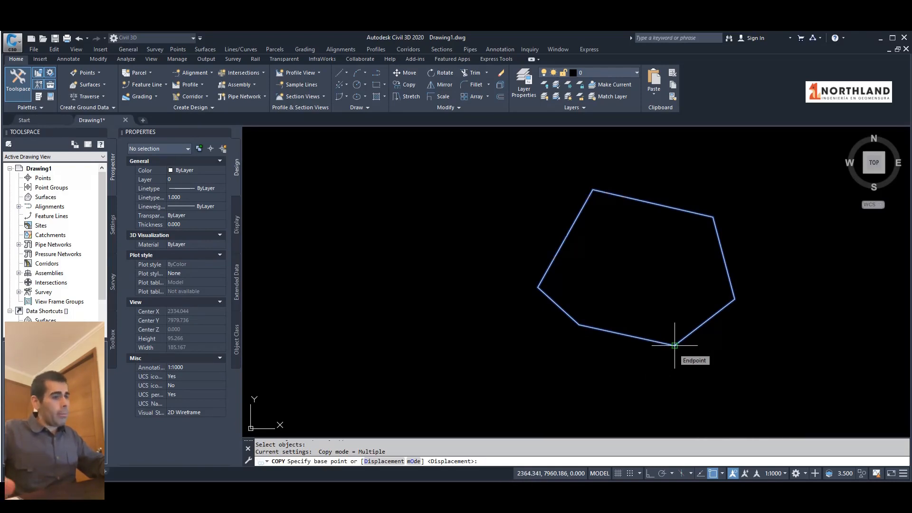
left_click(735, 298)
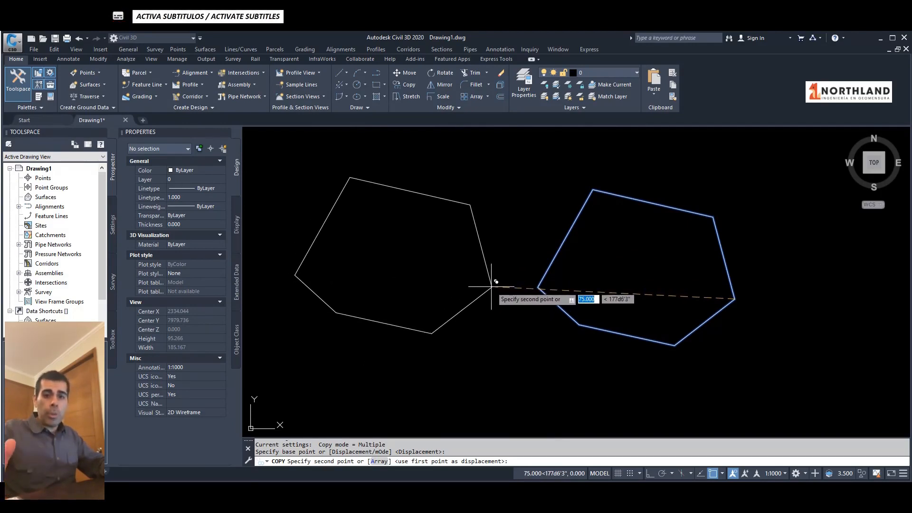
left_click(491, 286)
key("Return")
- Try to copy both polygons together to a position north of the originals, using a free base point beside them
scroll(456, 316, "down", 4)
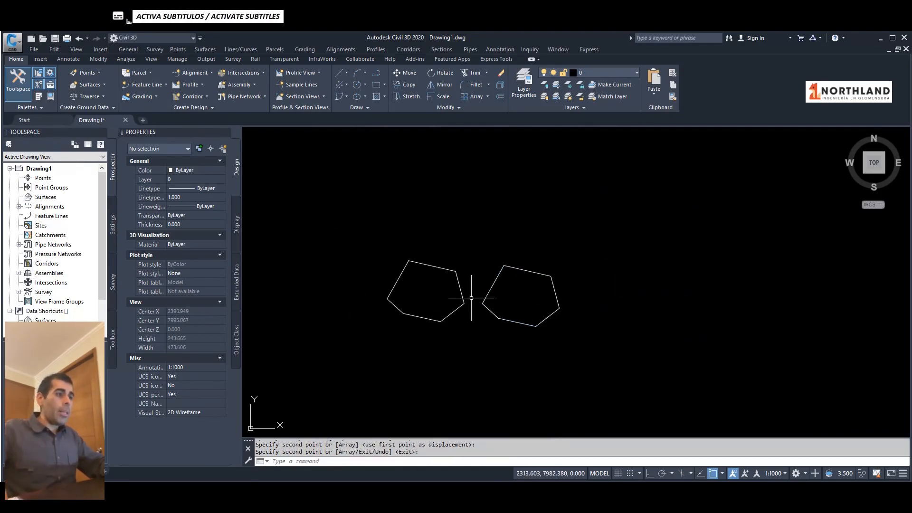
scroll(473, 301, "up", 2)
key("Return")
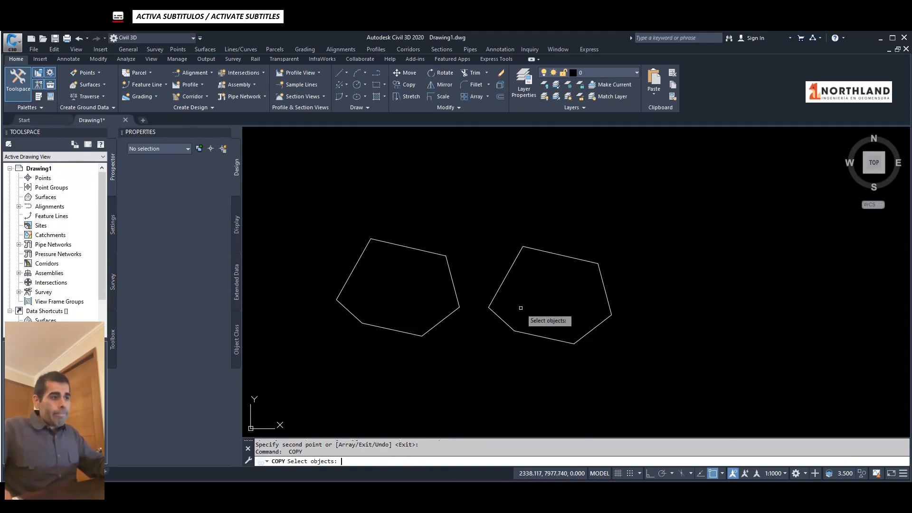
left_click(526, 309)
left_click(431, 323)
key("Return")
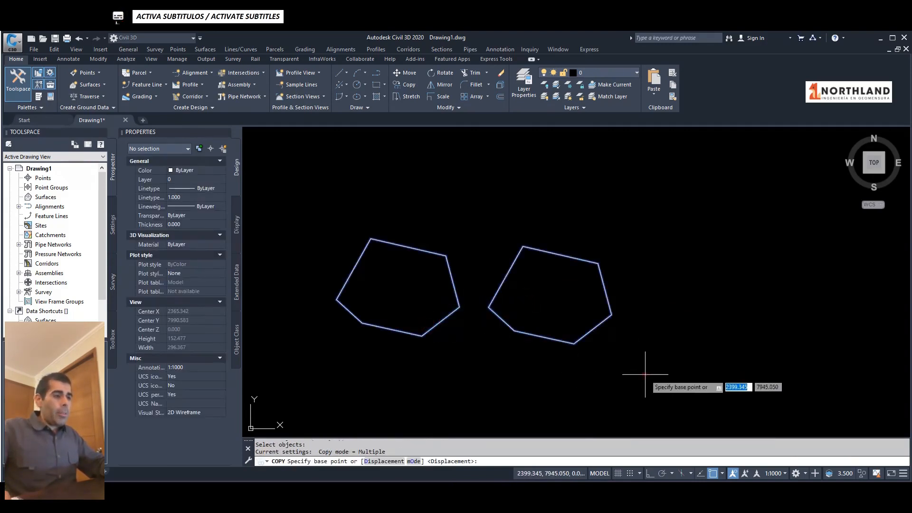
left_click(645, 373)
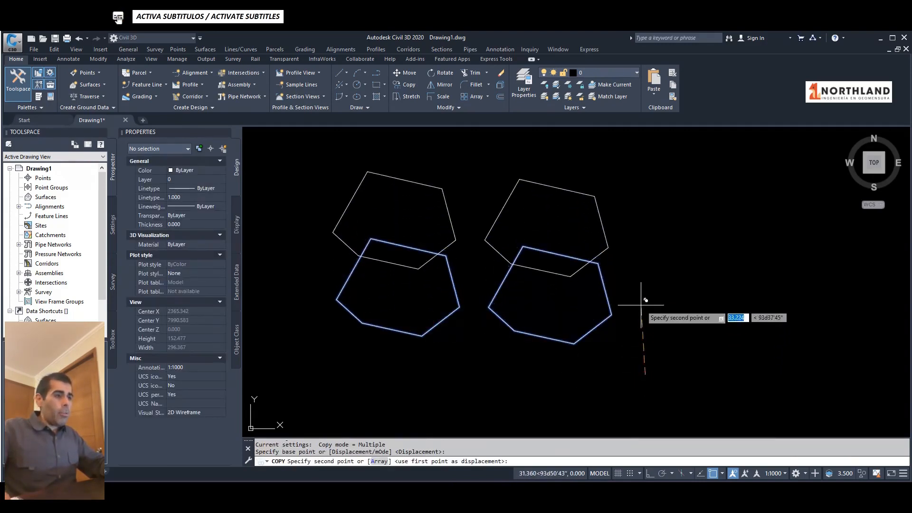
left_click(654, 254)
key("Escape")
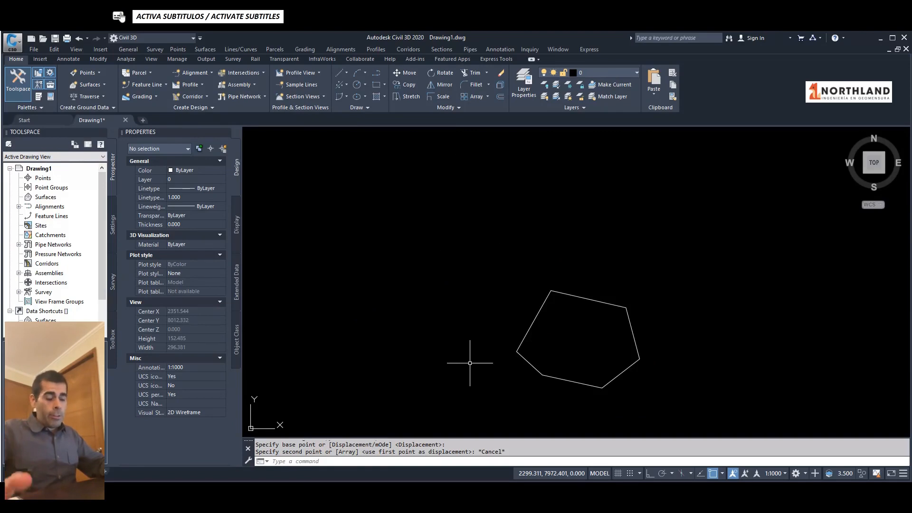
- Rotate the polygon 45 degrees about its northernmost vertex
type("o")
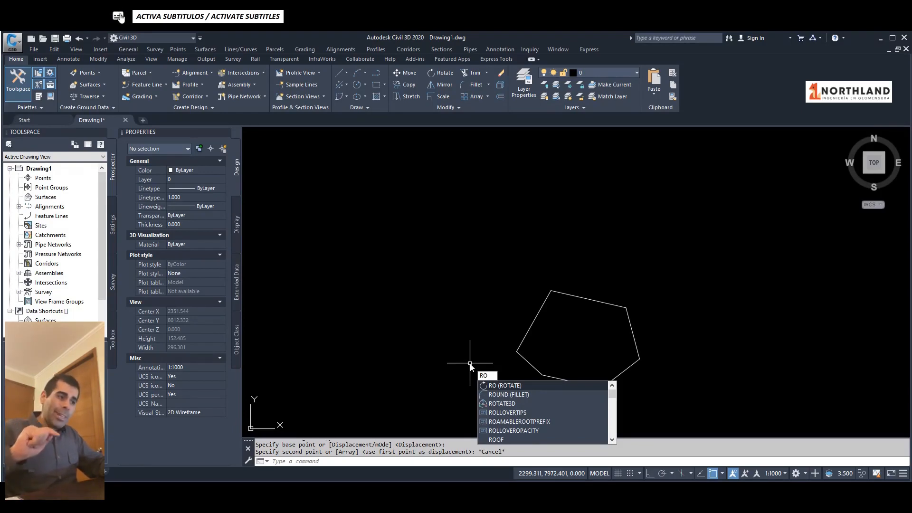
key("Return")
left_click(561, 362)
left_click(505, 407)
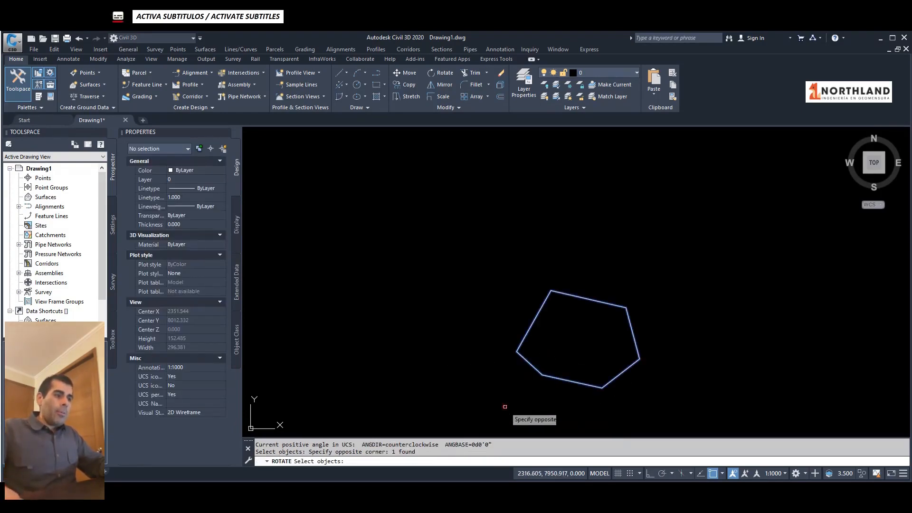
key("Return")
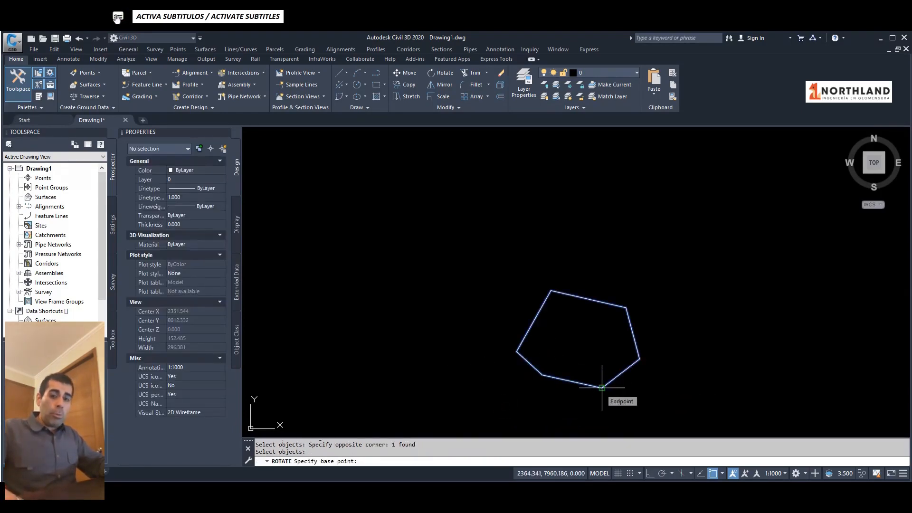
left_click(551, 290)
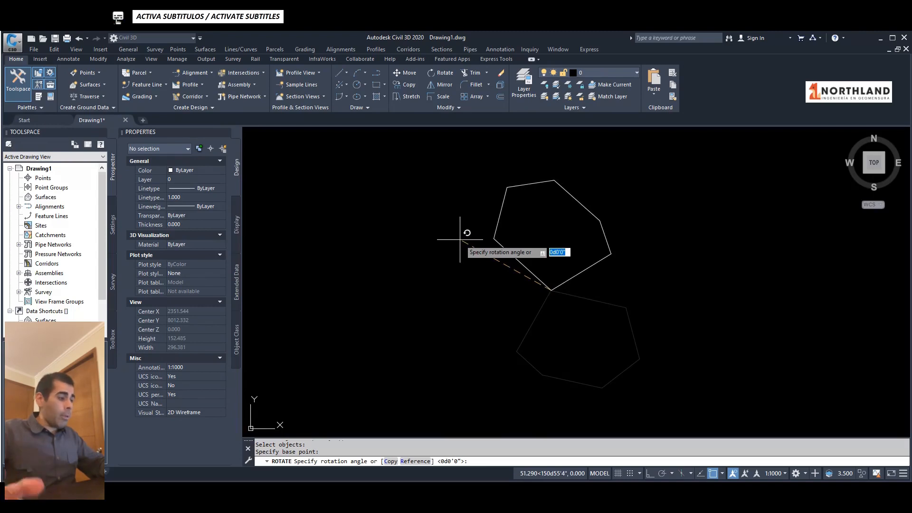
type("45")
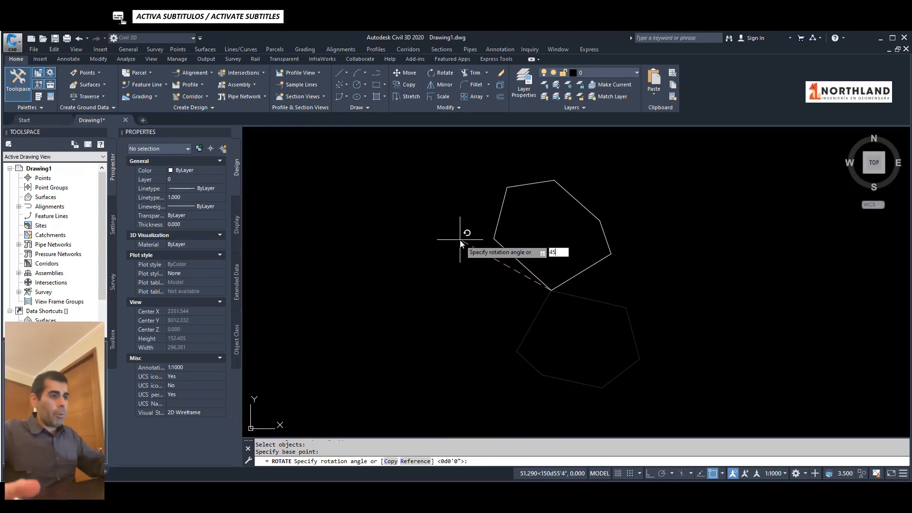
key("Return")
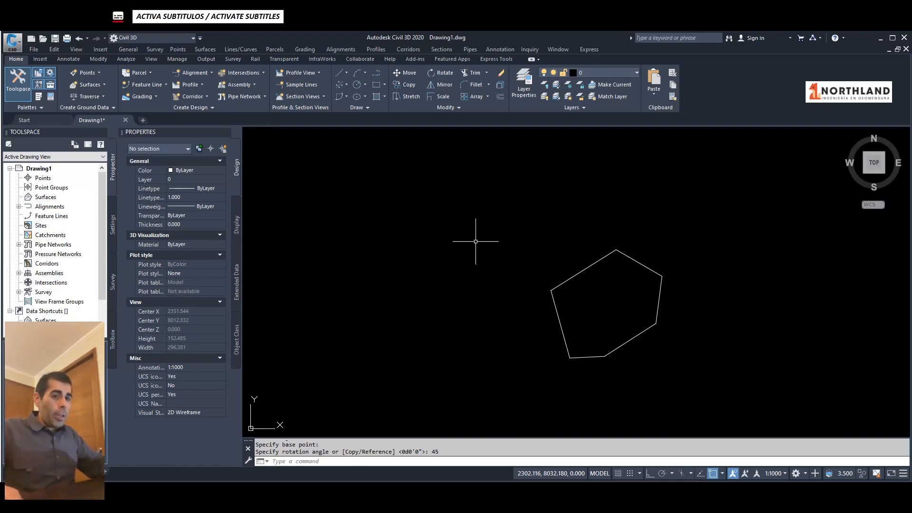
- Rotate the polygon about its west vertex by reference, taking the southwest-to-west edge as reference angle and pointing the new angle at the northernmost vertex
type("ro")
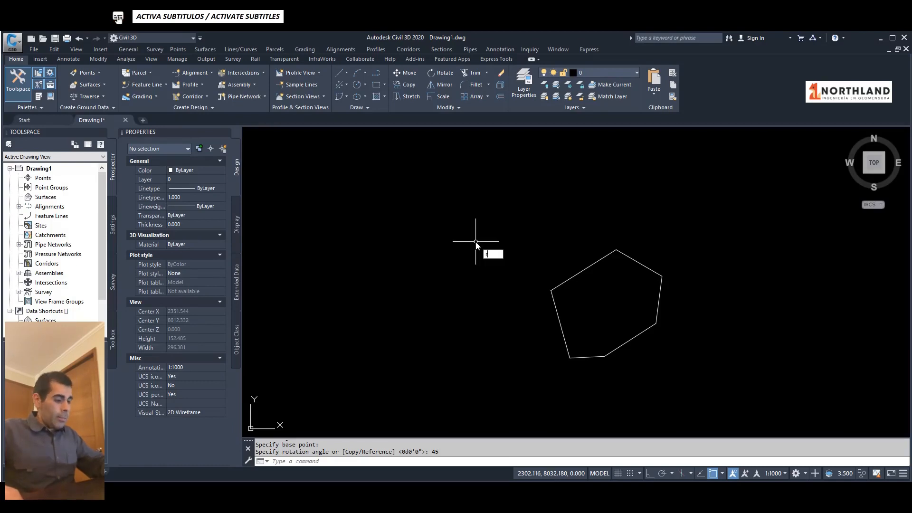
key("Return")
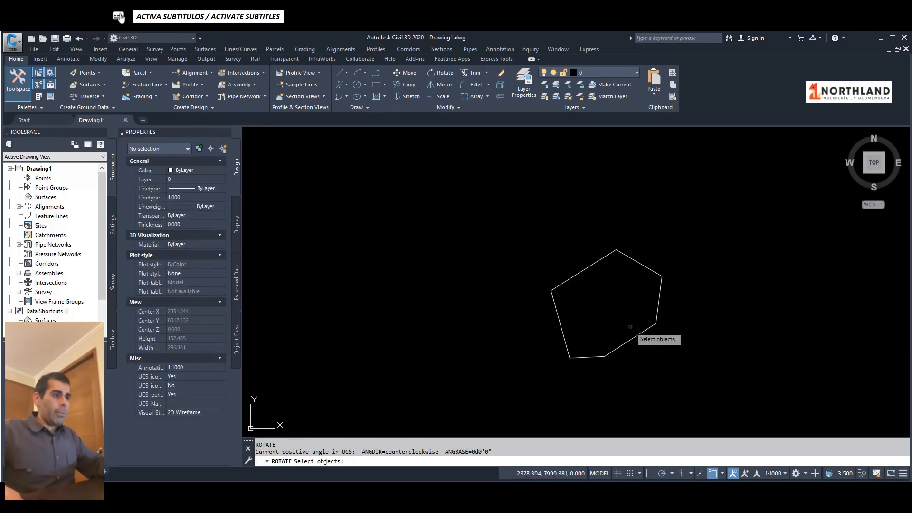
left_click(596, 305)
left_click(541, 332)
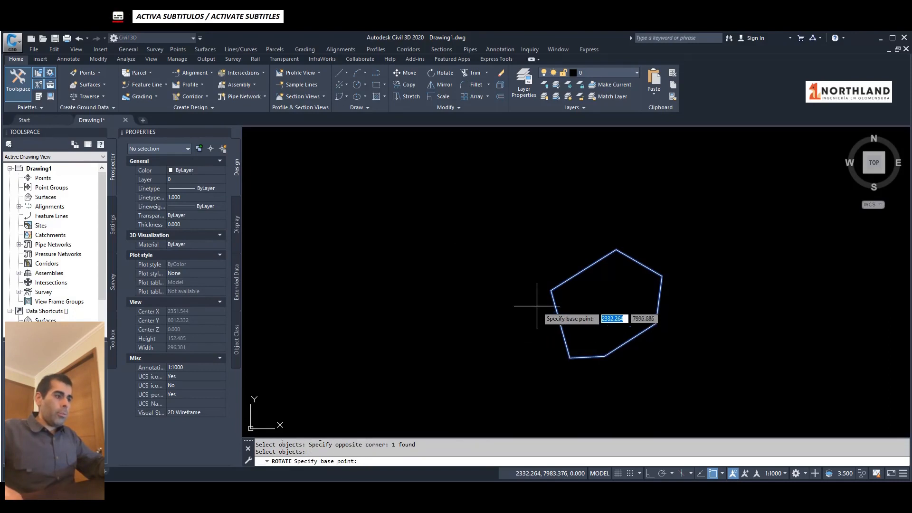
left_click(551, 290)
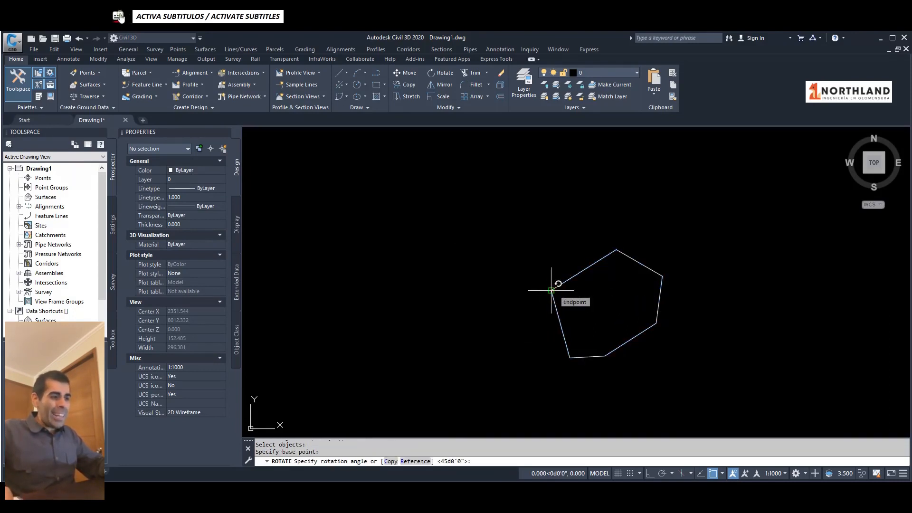
type("r")
key("Return")
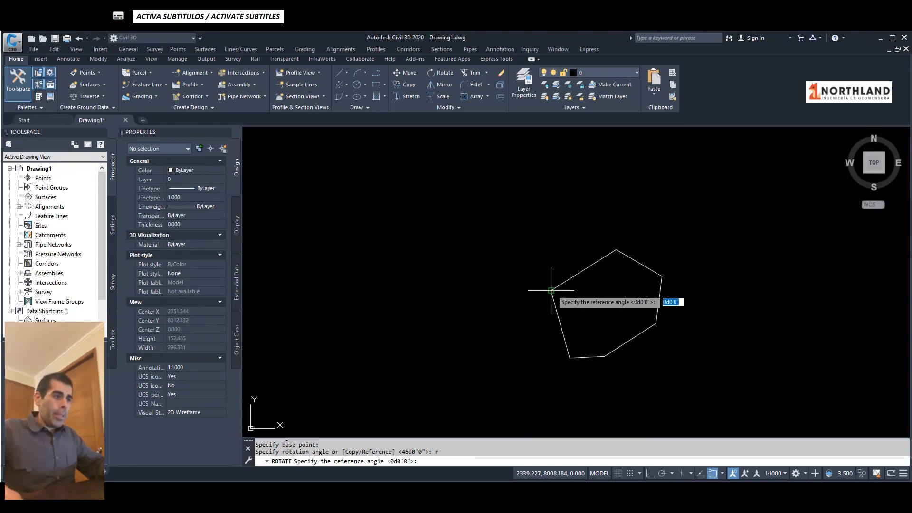
left_click(569, 357)
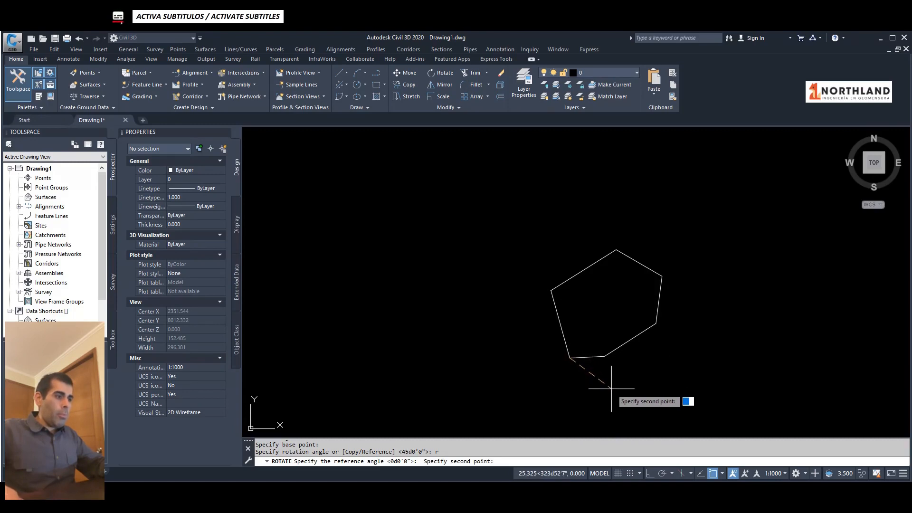
left_click(551, 291)
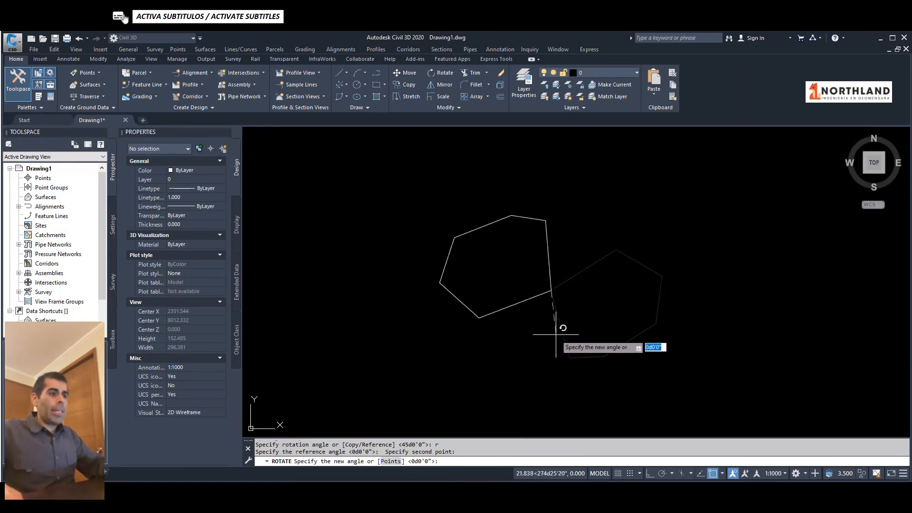
left_click(618, 254)
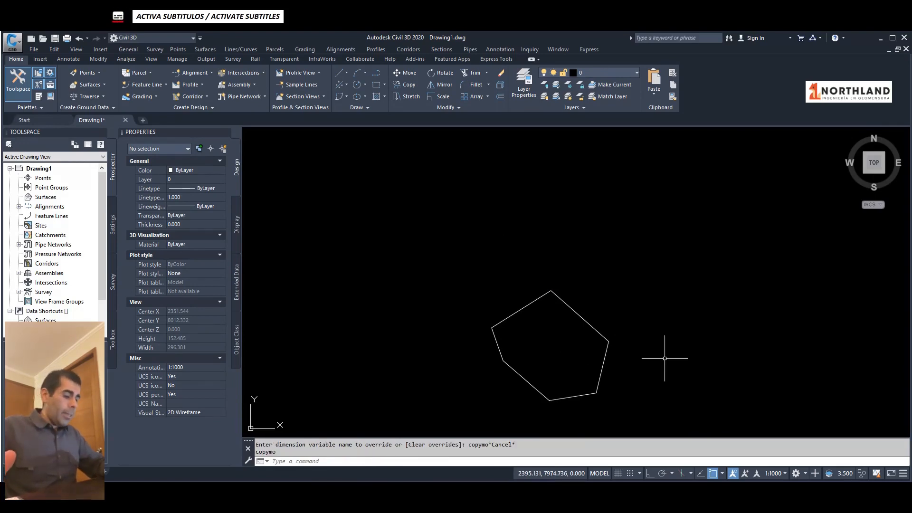
type("s")
key("Return")
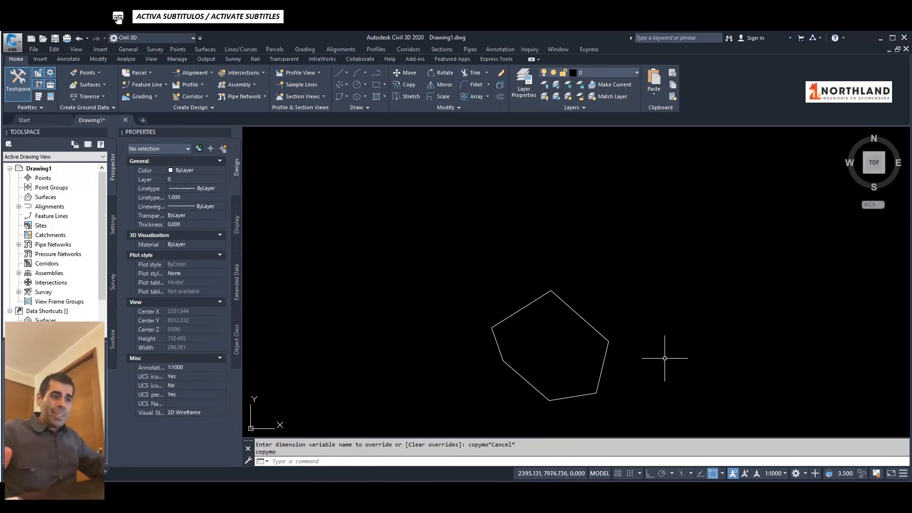
key("Escape")
- Scale the polygon by a factor of 2 about its northernmost vertex
type("sc")
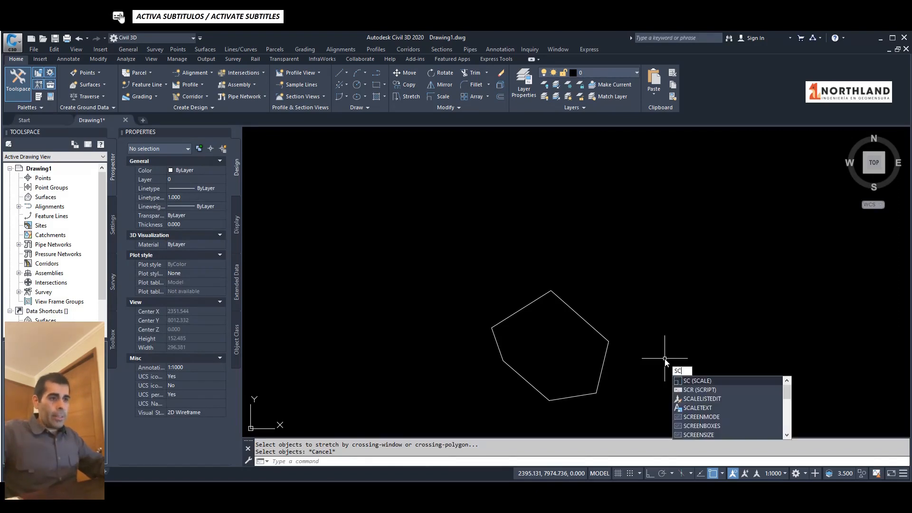
key("Return")
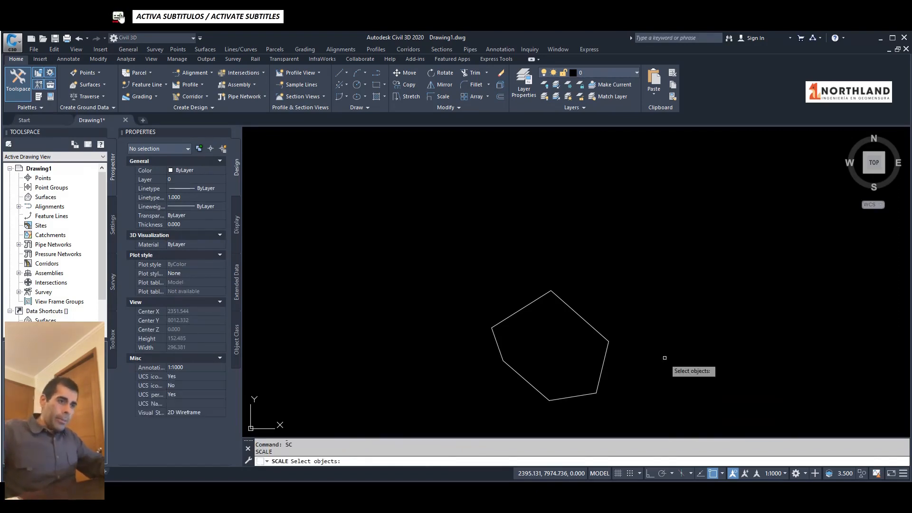
left_click(607, 313)
left_click(555, 346)
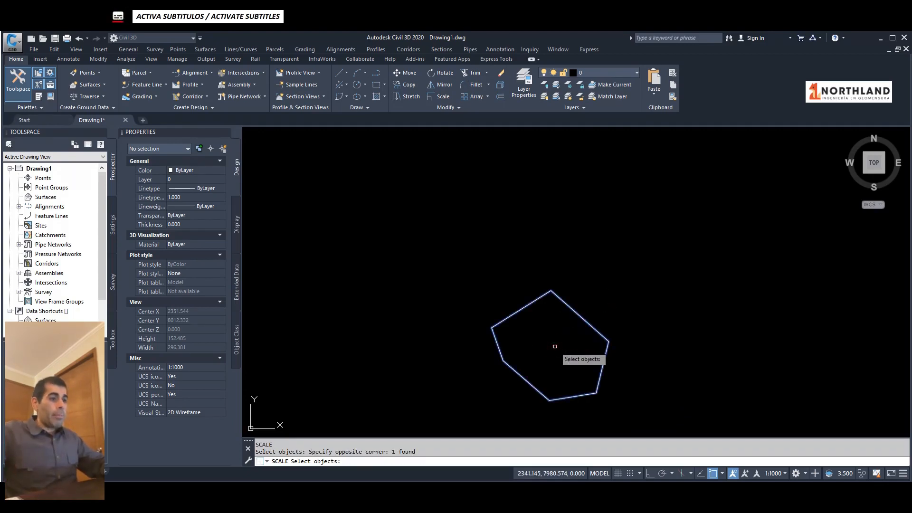
key("Return")
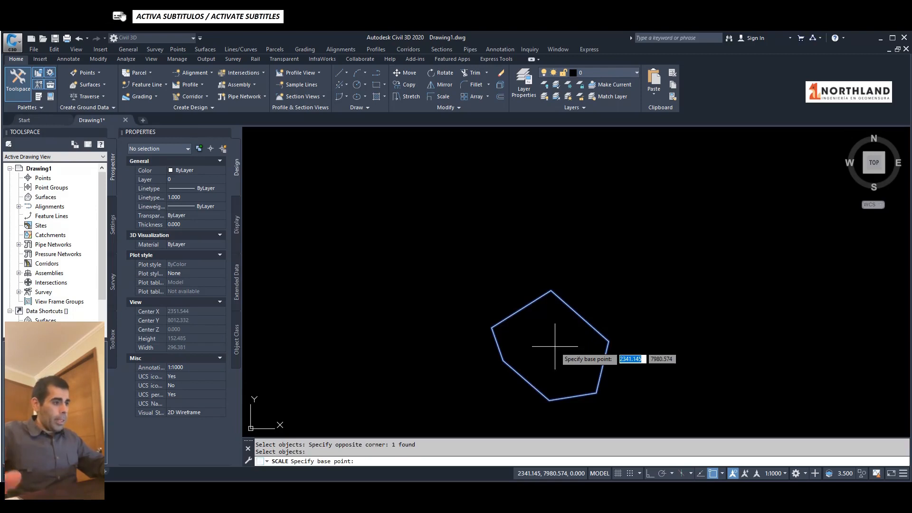
left_click(552, 292)
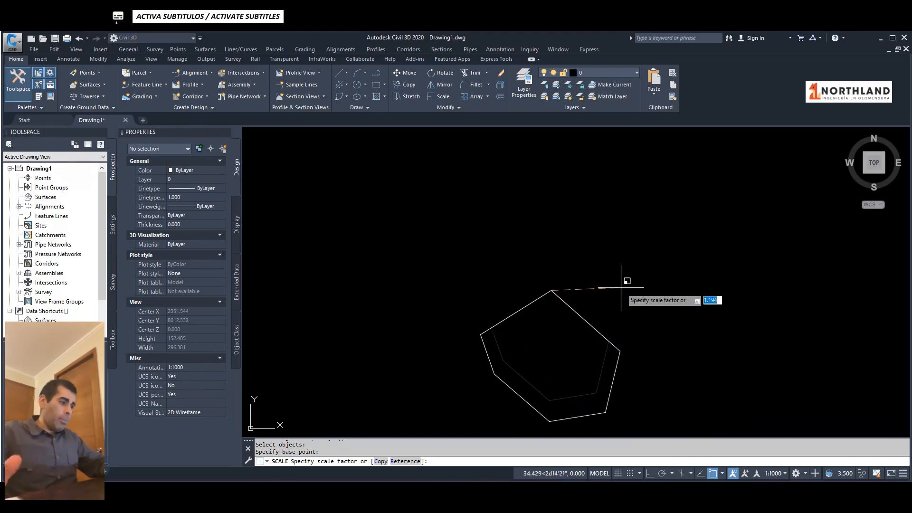
type("2")
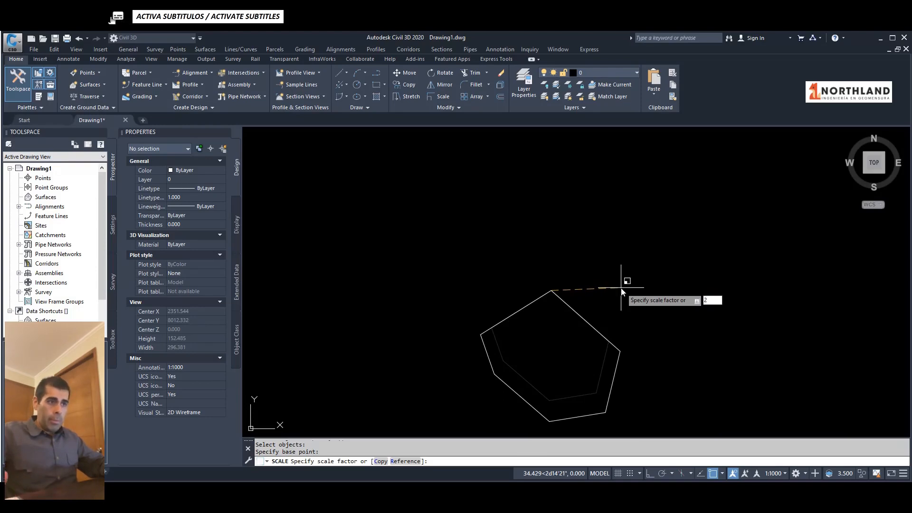
key("Return")
scroll(620, 279, "down", 4)
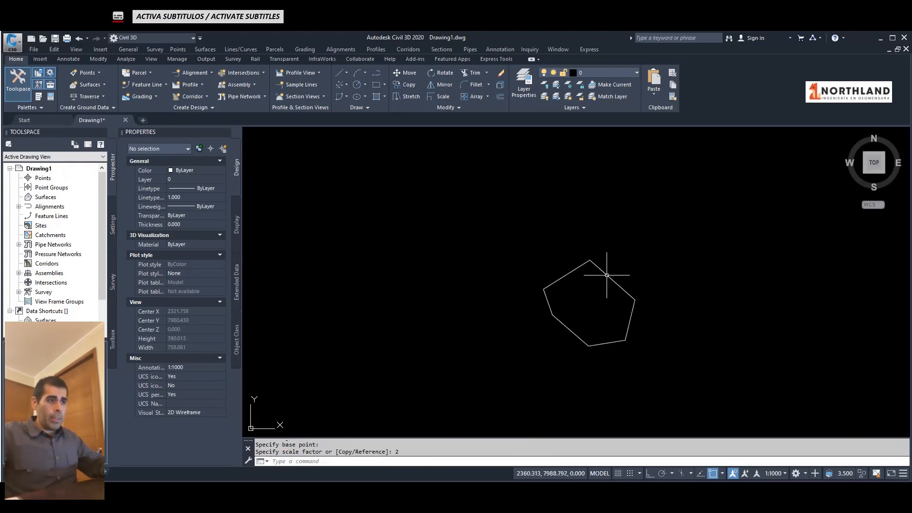
- Scale the enlarged polygon by a factor of 0.5 about its northernmost vertex
key("Return")
left_click(616, 289)
left_click(587, 260)
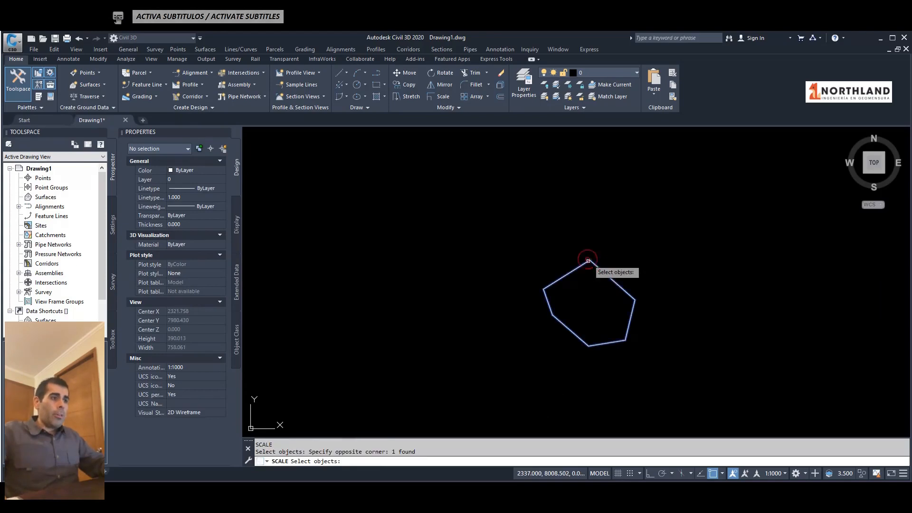
key("Return")
left_click(589, 260)
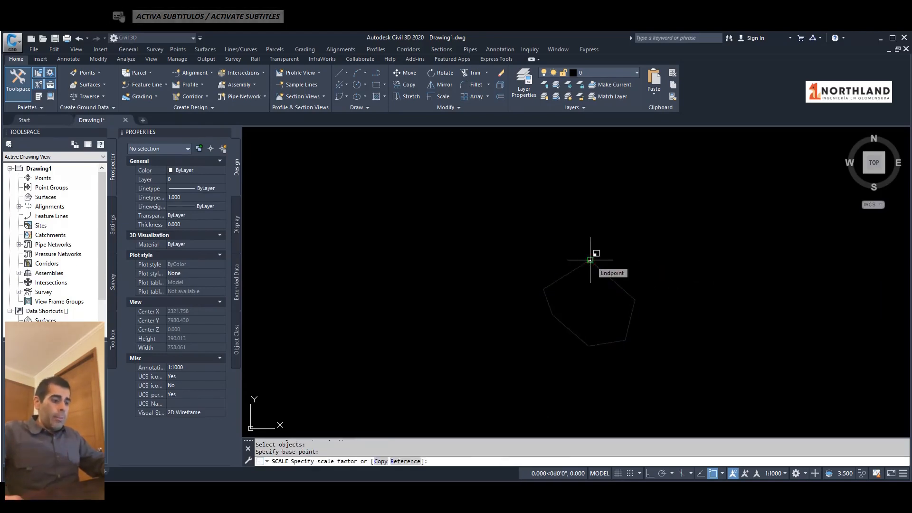
type(".5")
key("Return")
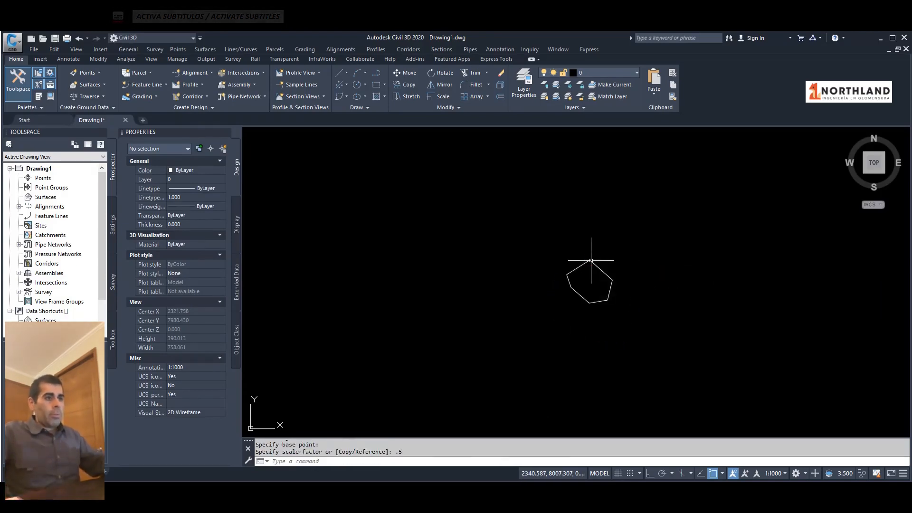
scroll(586, 276, "up", 2)
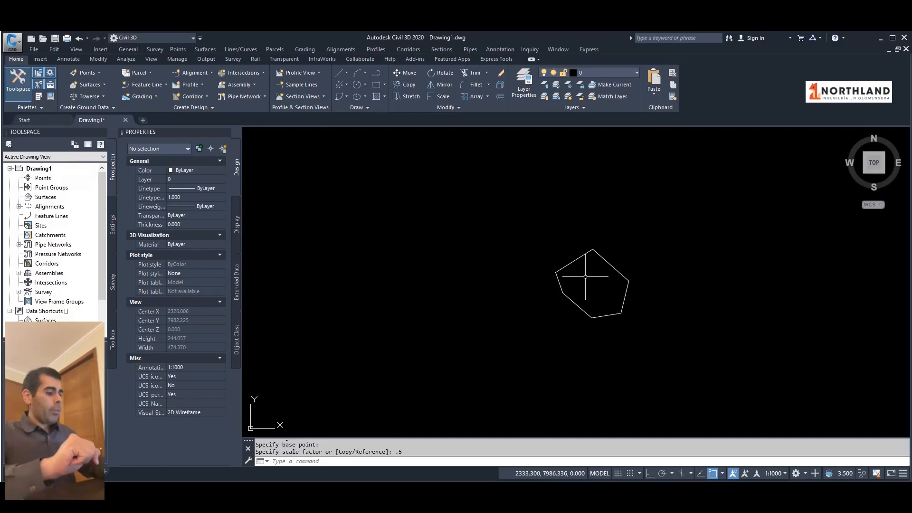
key("Return")
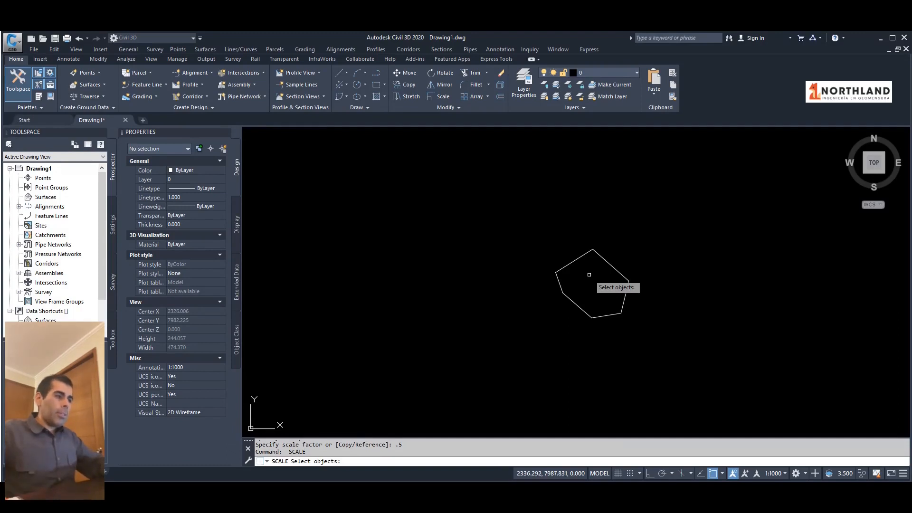
key("Escape")
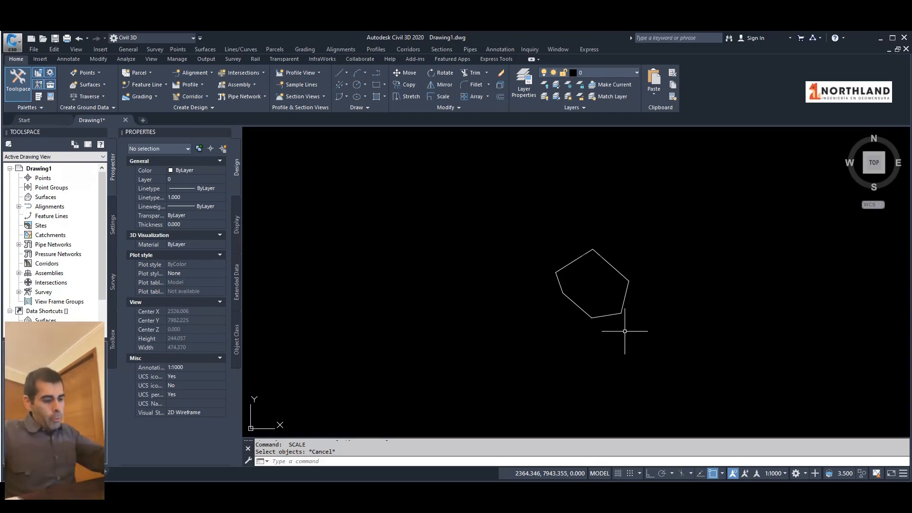
- Draw a single-segment diagonal polyline about 53 units long northeast of the polygon, ending short of its northeast edge
type("PL")
key("Return")
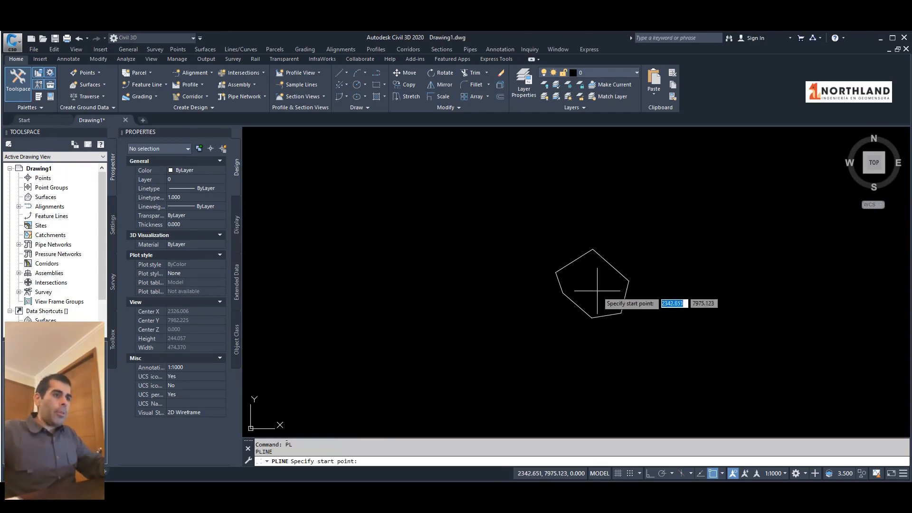
left_click(676, 198)
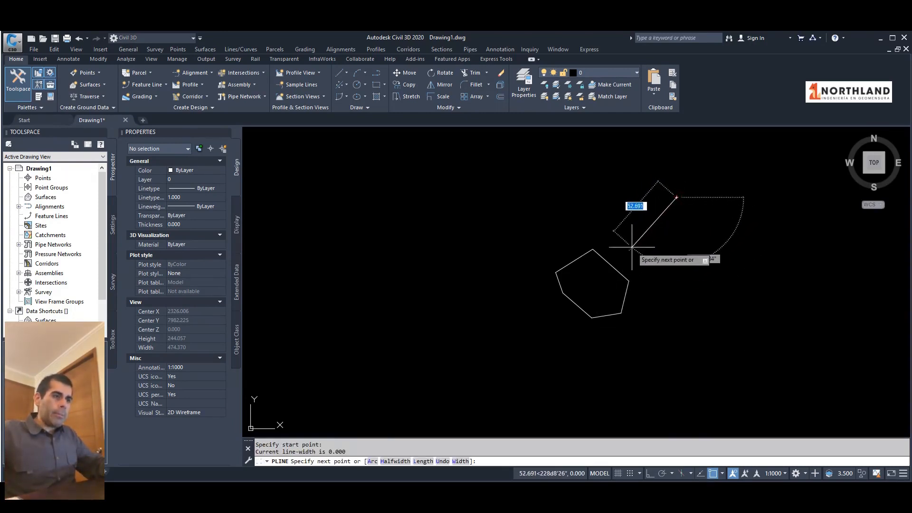
left_click(631, 247)
scroll(649, 236, "up", 4)
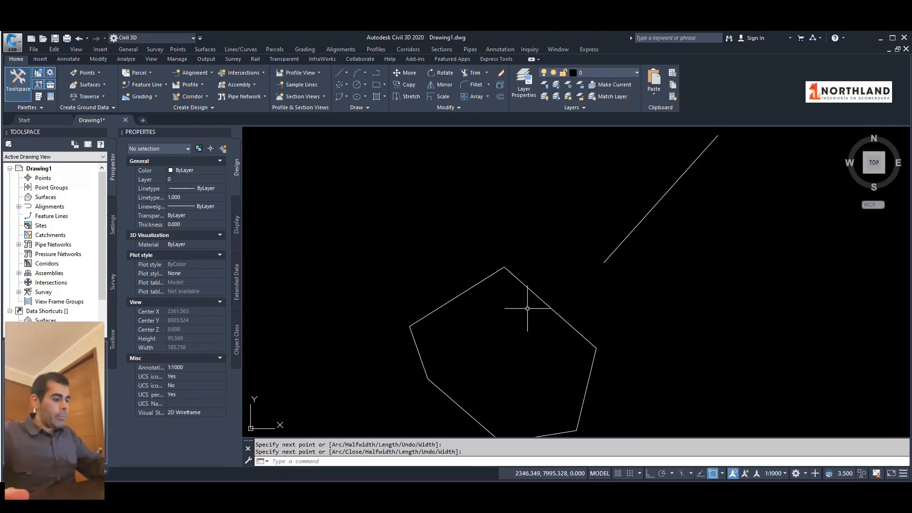
- Extend the diagonal polyline to the polygon's northeast edge, using the polygon as the boundary
type("EX")
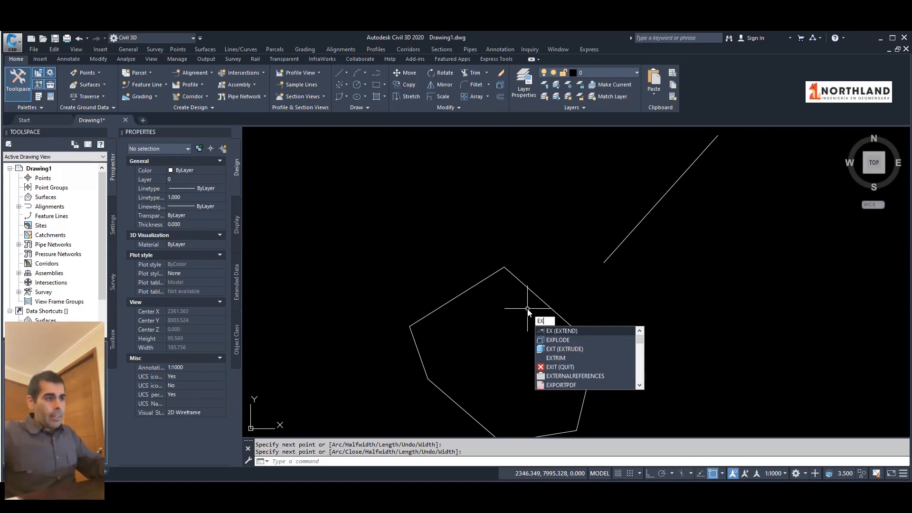
key("Return")
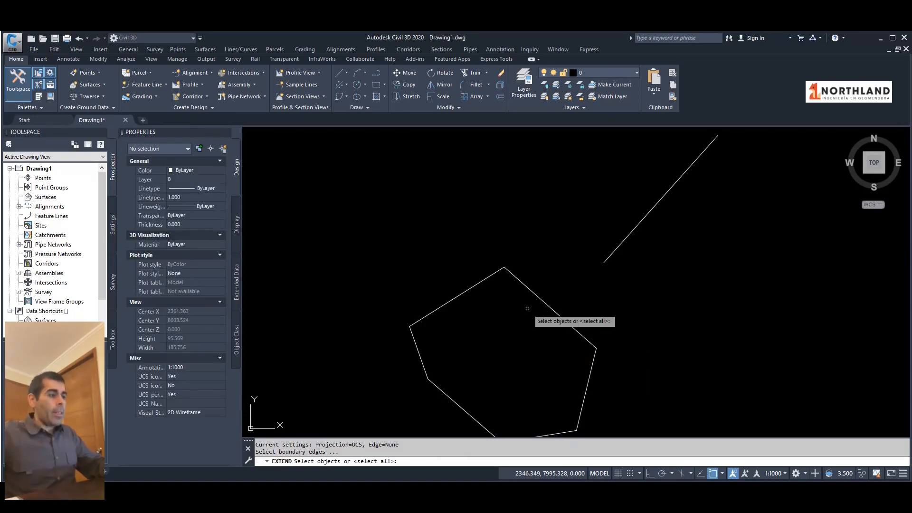
left_click(600, 307)
left_click(544, 335)
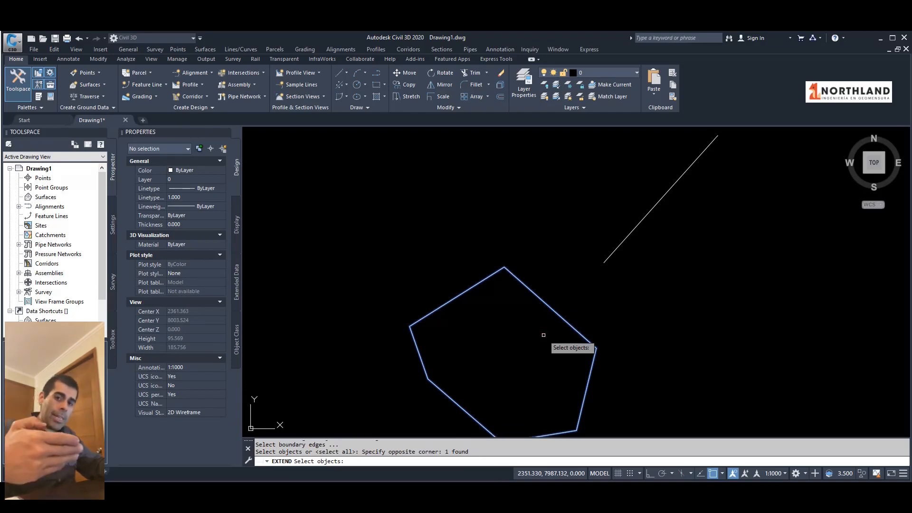
key("Return")
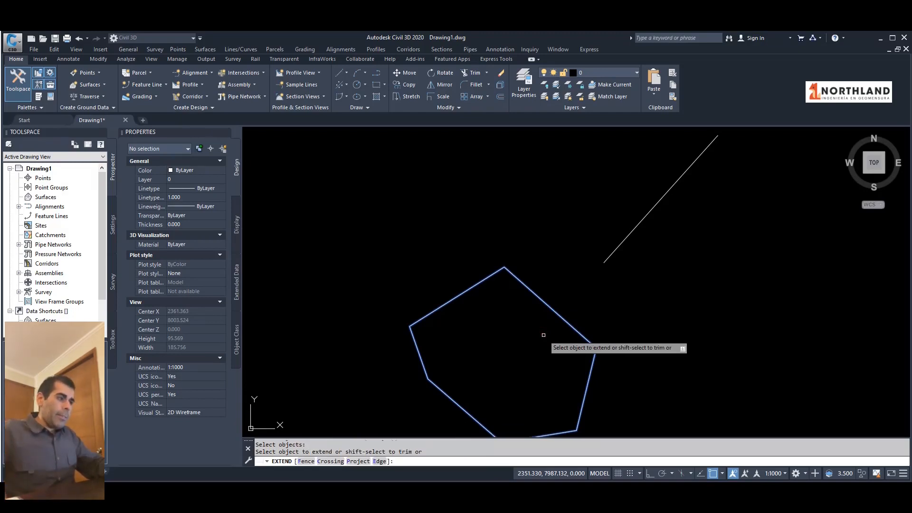
left_click(611, 253)
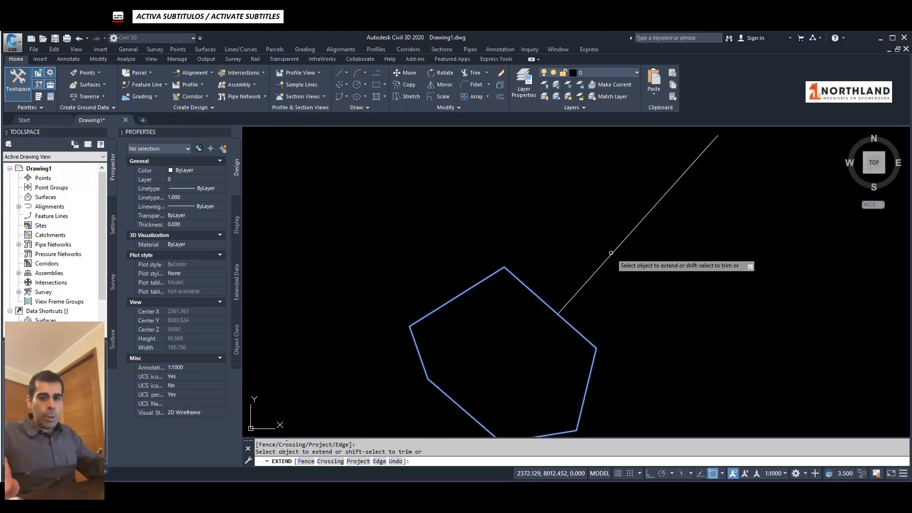
key("Escape")
- Draw a second single-segment diagonal polyline north of the polygon, ending short of its northwest edge
type("PL")
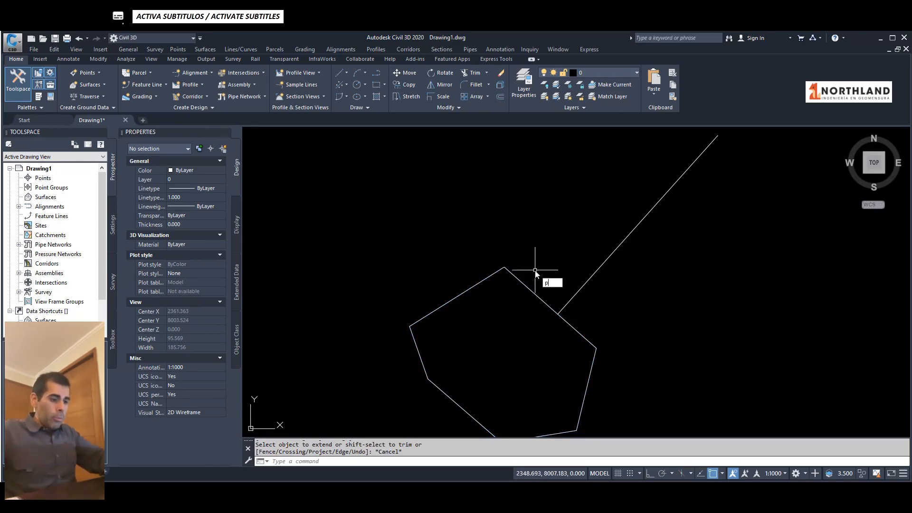
key("Return")
left_click(544, 148)
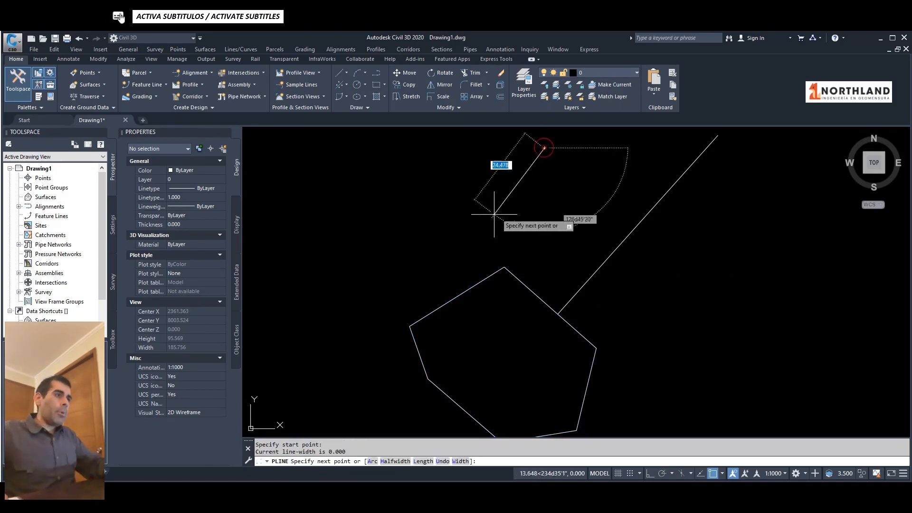
left_click(449, 239)
key("Return")
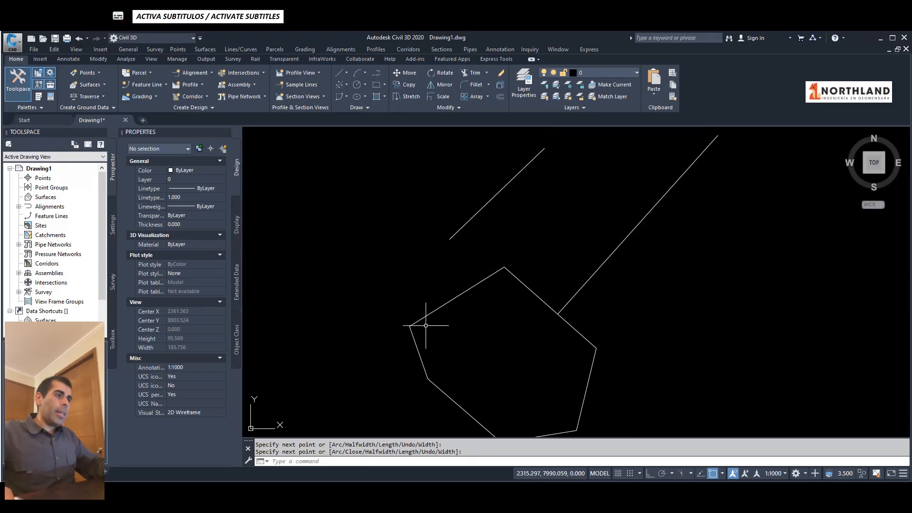
- Try to extend the second diagonal polyline to the polygon's northwest edge, using the polygon as the boundary
type("EX")
key("Return")
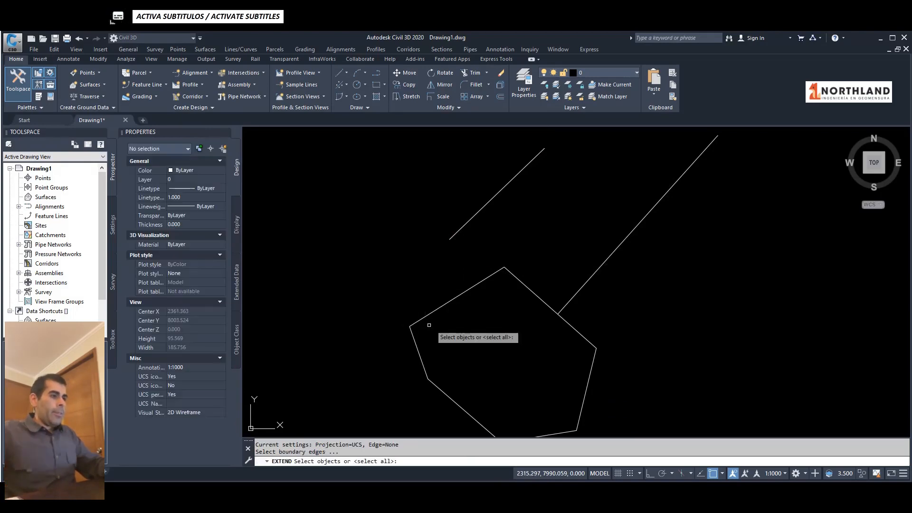
left_click(454, 324)
left_click(423, 296)
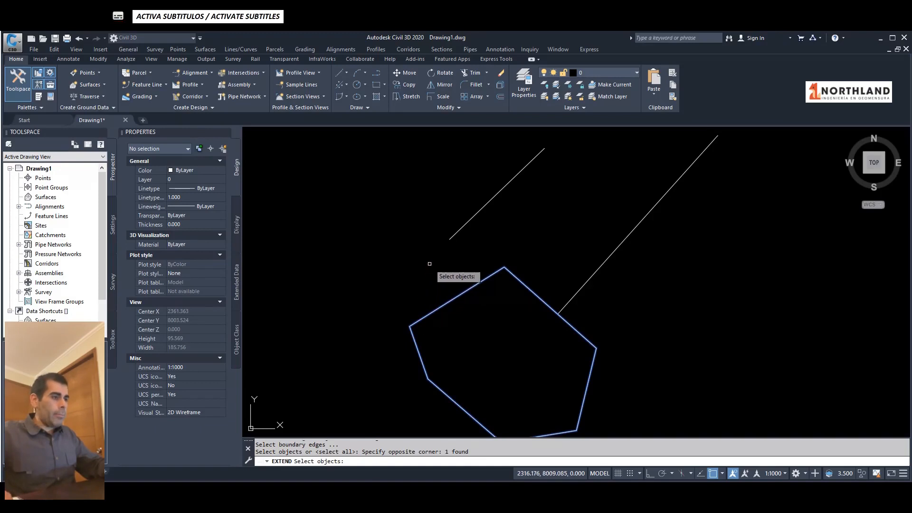
key("Return")
left_click(457, 233)
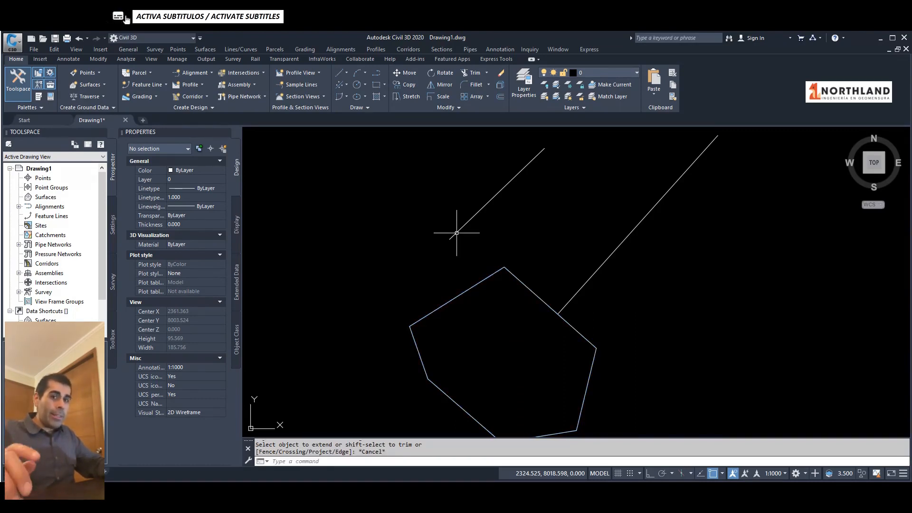
key("Escape")
key("Escape")
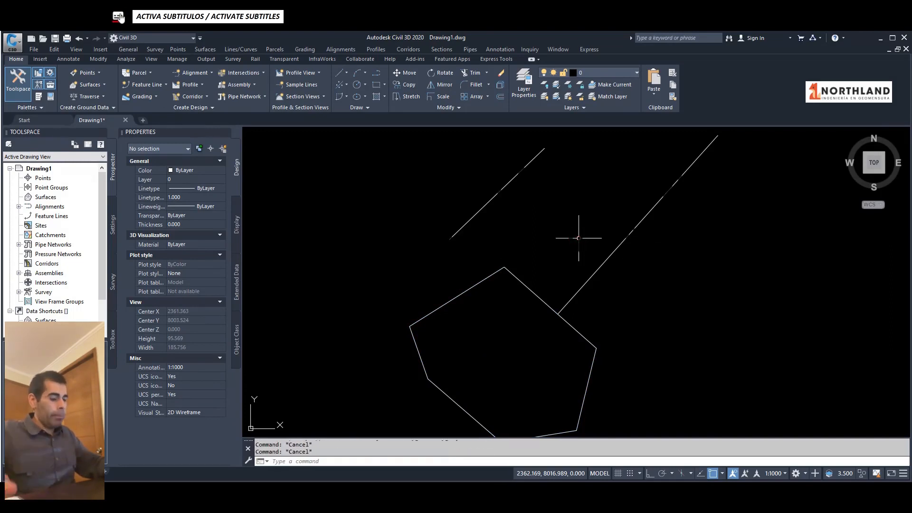
- Erase the short diagonal polyline that ends north of the polygon's northwest edge
type("e")
key("Return")
left_click(554, 209)
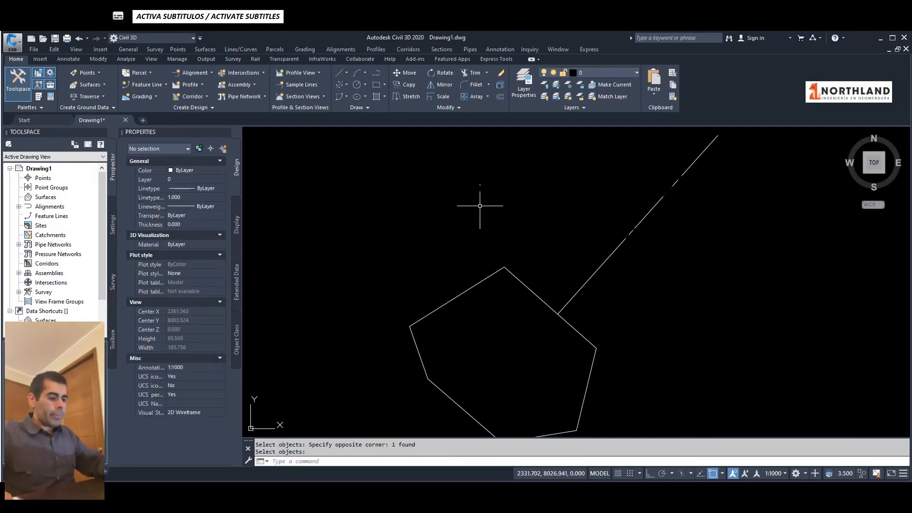
- Draw a single-segment polyline from northwest of the polygon across its northwest edge, ending inside the polygon
type("pl")
key("Return")
left_click(429, 177)
left_click(494, 341)
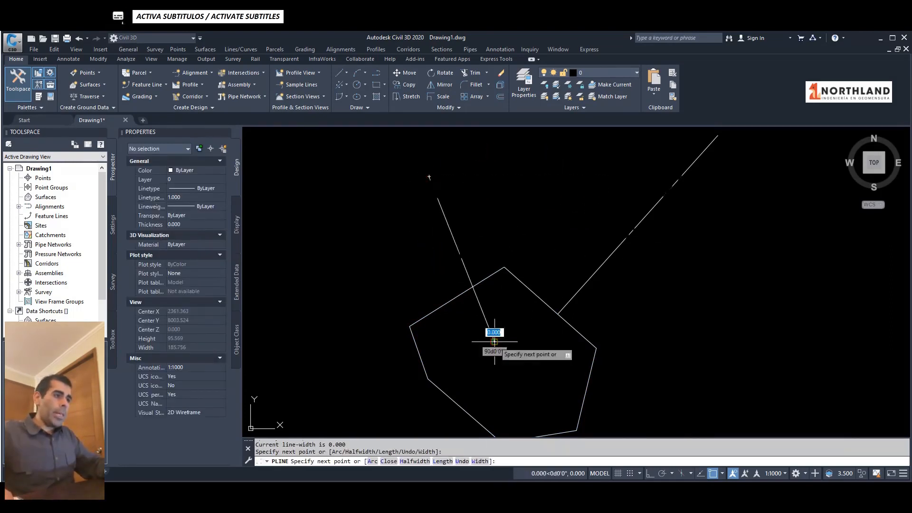
key("Return")
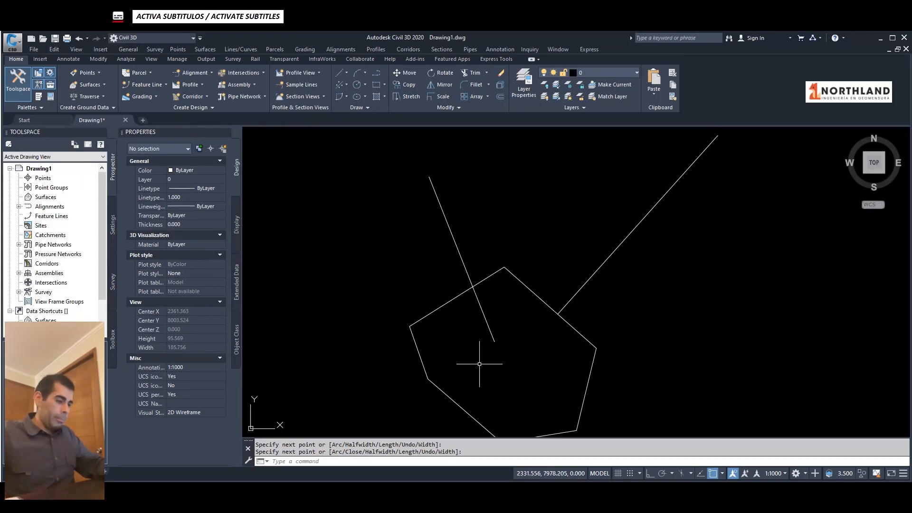
- Trim off the part of the crossing polyline inside the polygon, using the polygon as the cutting edge
type("tr")
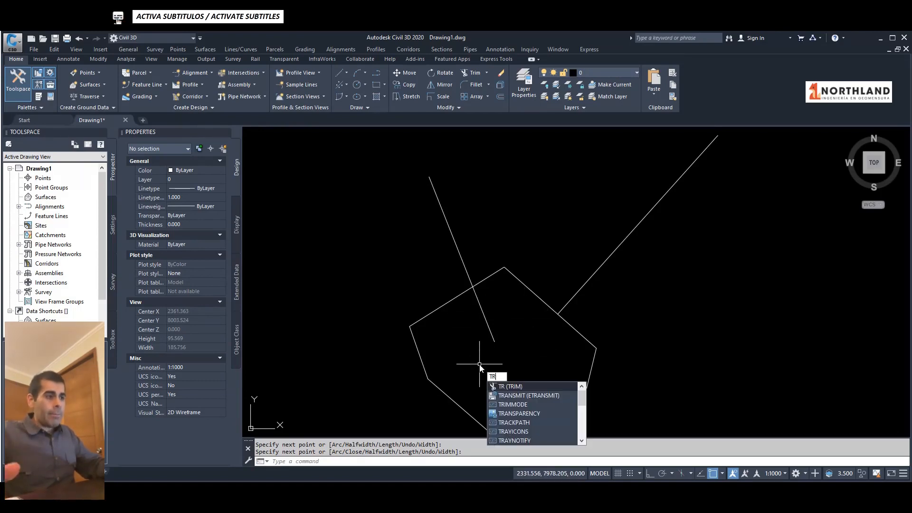
key("Return")
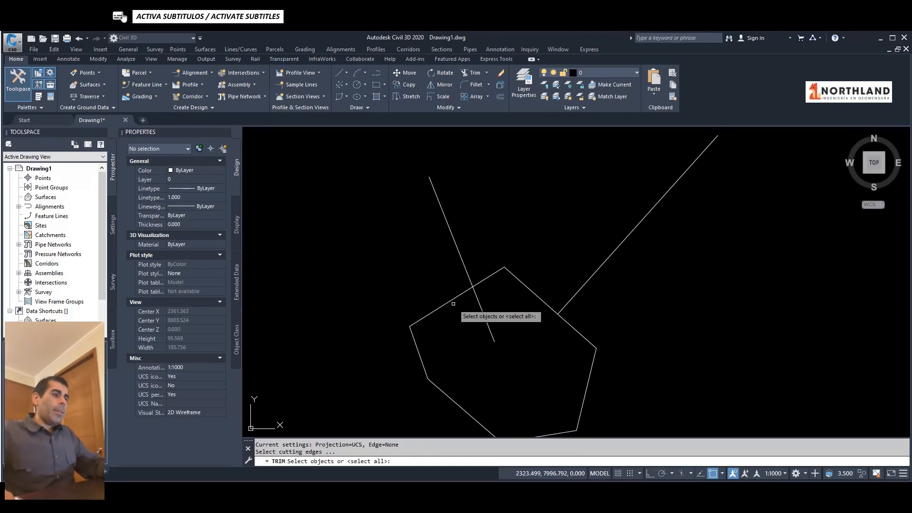
left_click(453, 303)
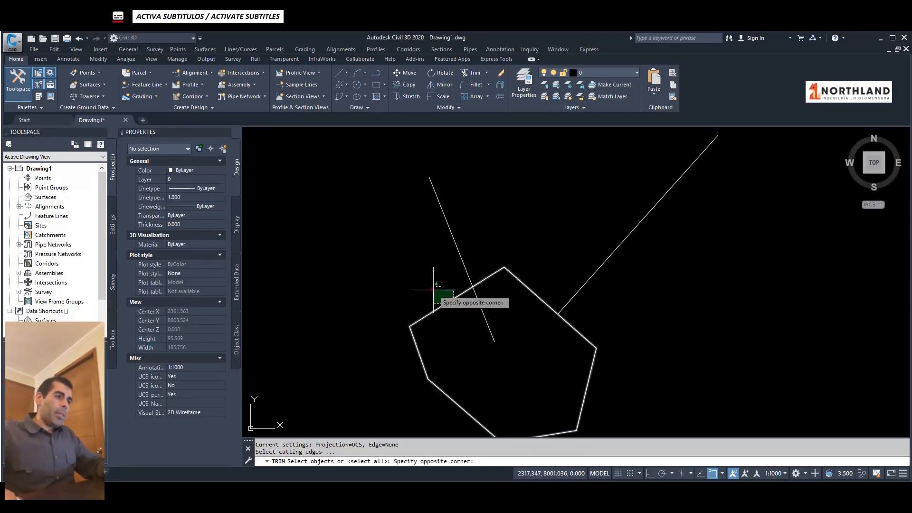
left_click(438, 291)
key("Return")
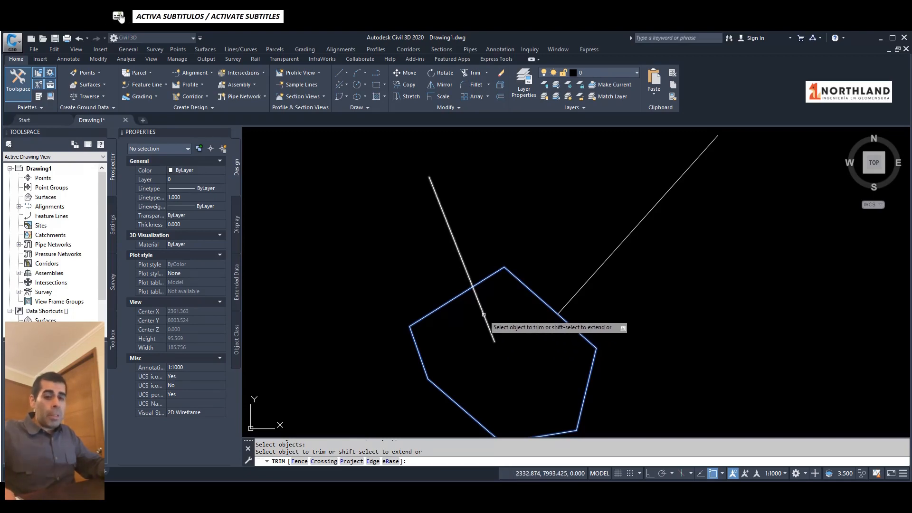
left_click(484, 315)
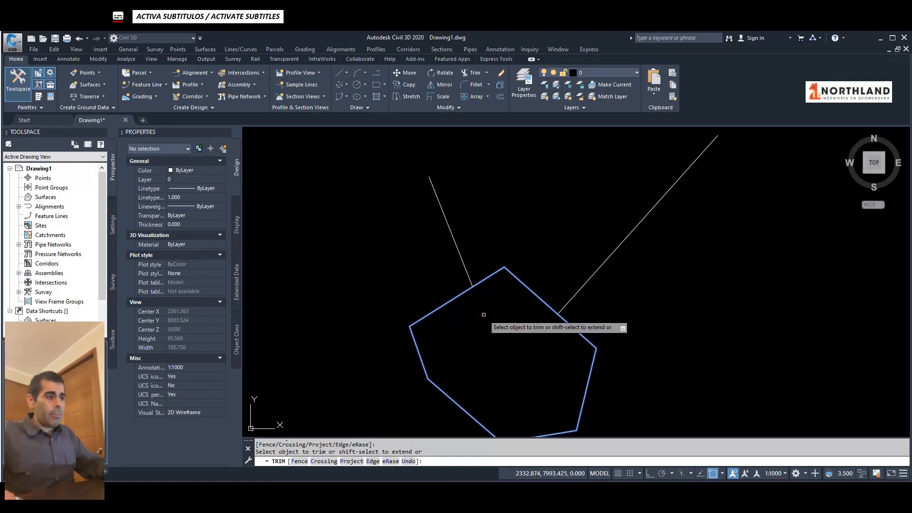
key("Return")
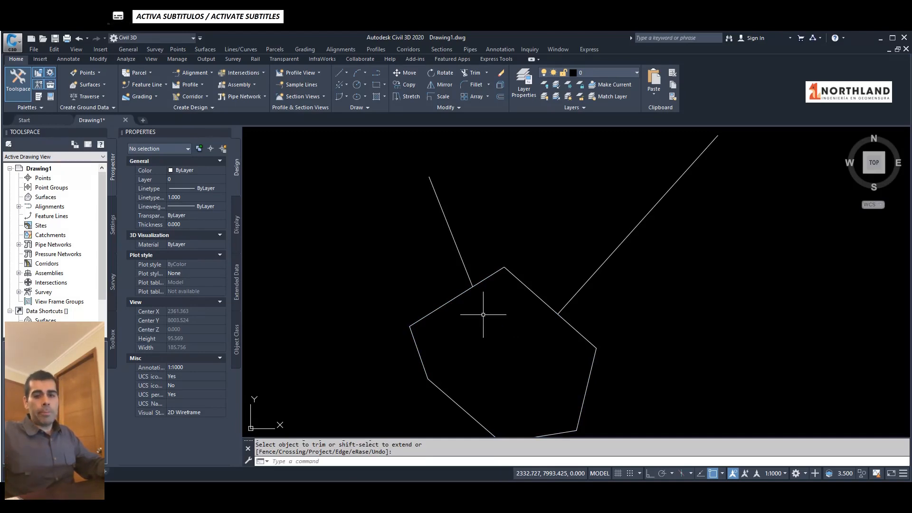
key("Escape")
- Erase the two diagonal polylines that touch the polygon's northeast and northwest edges, keeping the polygon
scroll(454, 323, "up", 1)
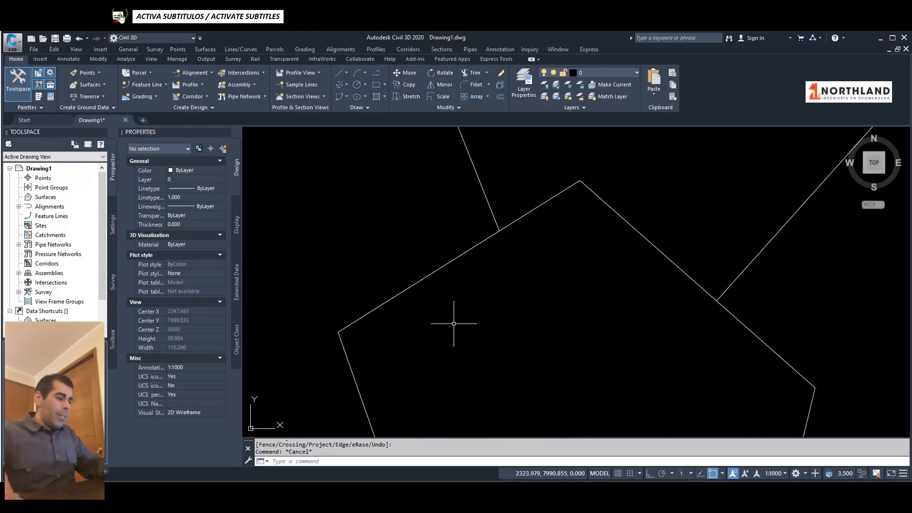
scroll(492, 309, "down", 3)
left_click(637, 246)
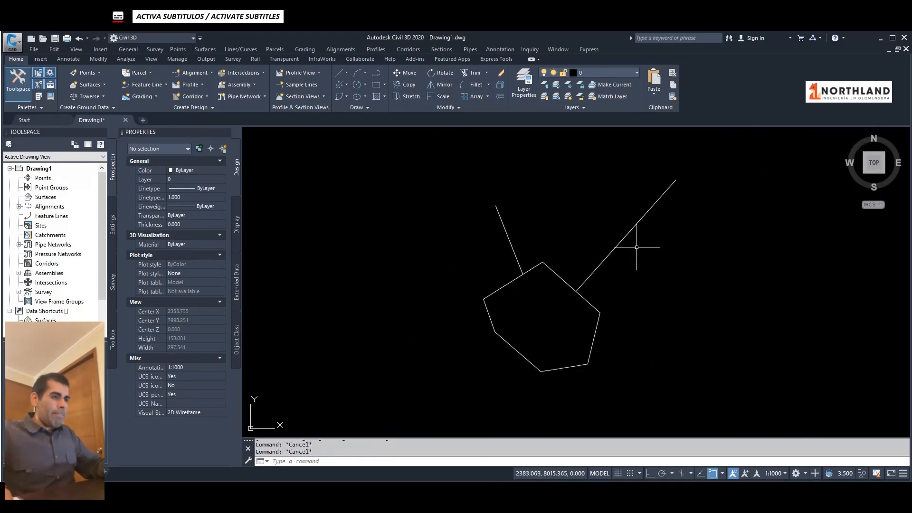
left_click(617, 209)
left_click(550, 212)
left_click(473, 230)
type("E")
key("Return")
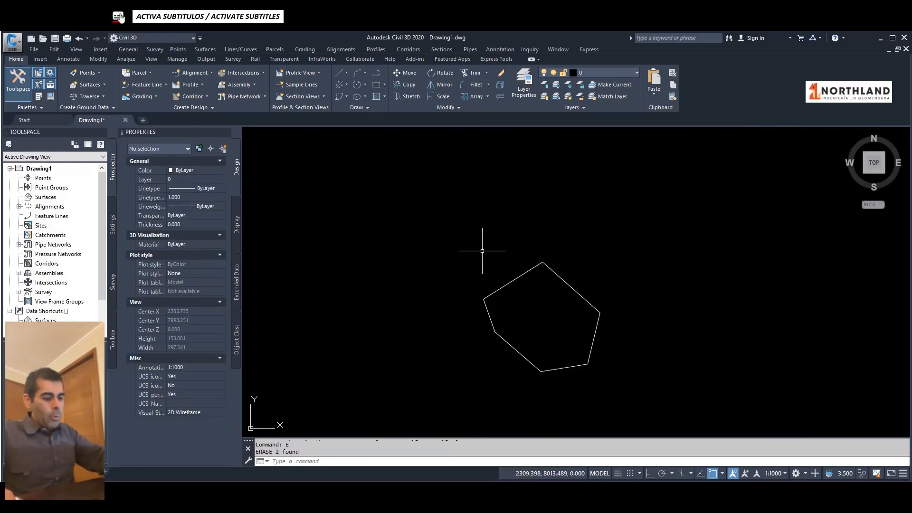
- Draw an open seven-segment zigzag polyline that crosses the polygon's edges several times, starting northwest and ending west of it
type("pl")
key("Return")
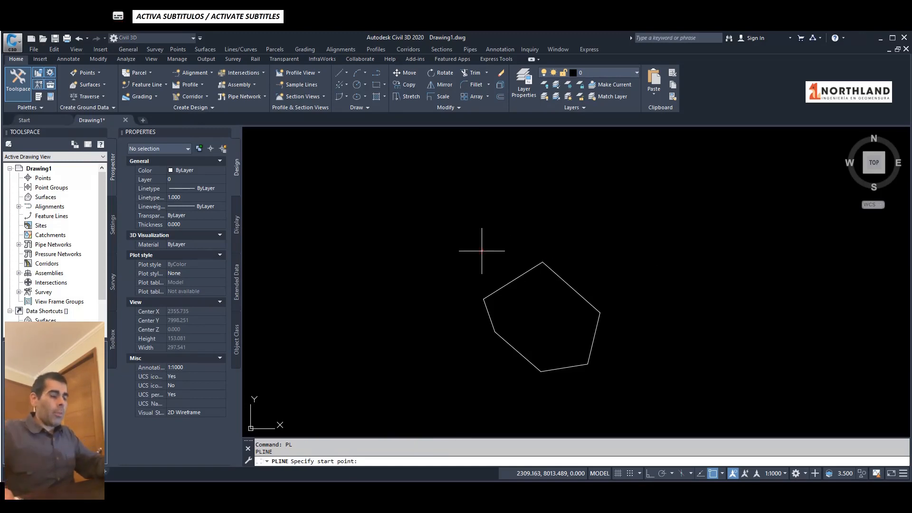
left_click(482, 251)
left_click(545, 323)
left_click(615, 271)
left_click(648, 356)
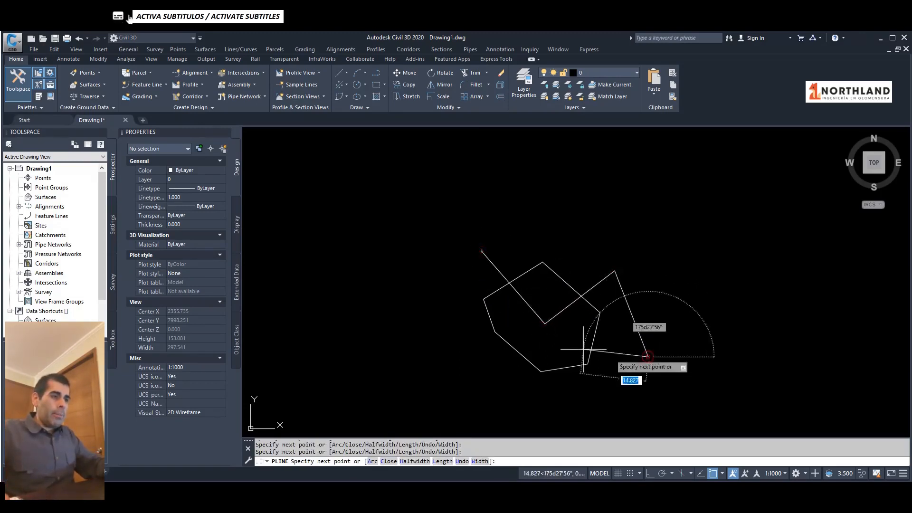
left_click(560, 347)
left_click(556, 398)
left_click(515, 328)
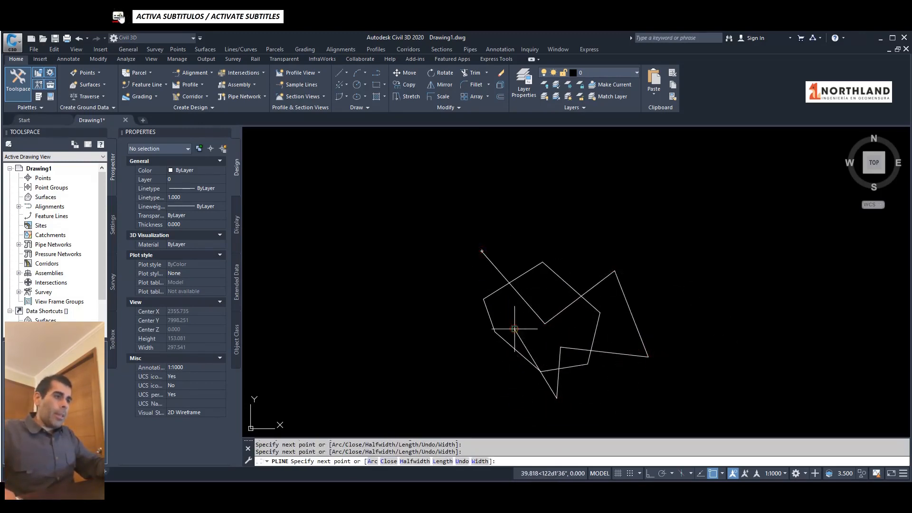
left_click(443, 328)
key("Return")
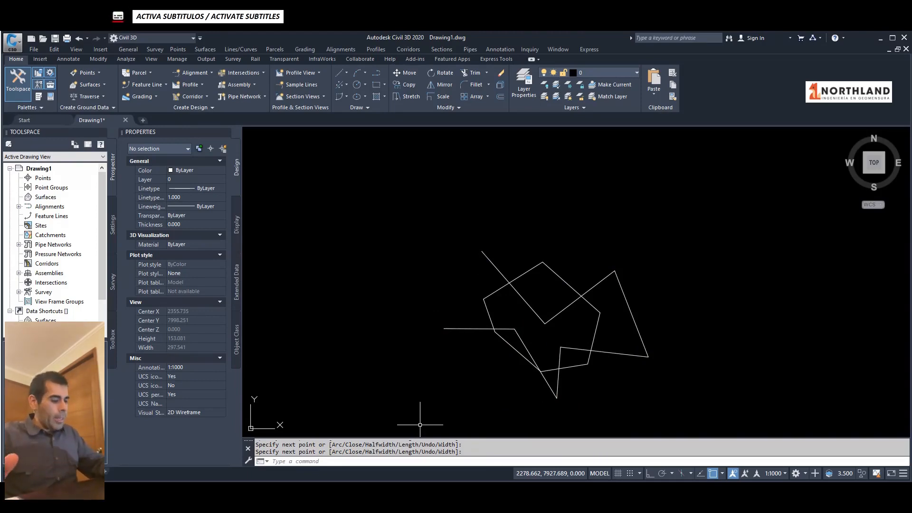
- Try EXTRIM on the zigzag with the polygon as cutting edge and its inside as the trim side, and undo it
type("extrim")
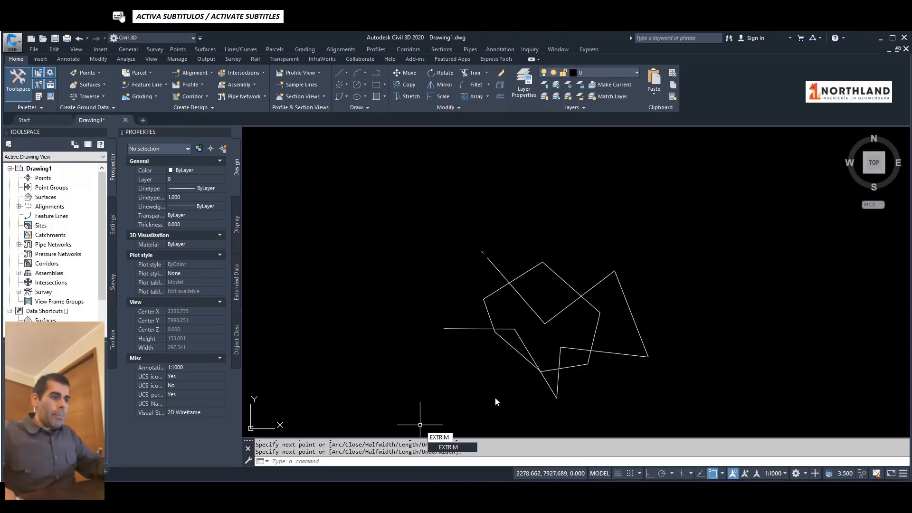
key("Return")
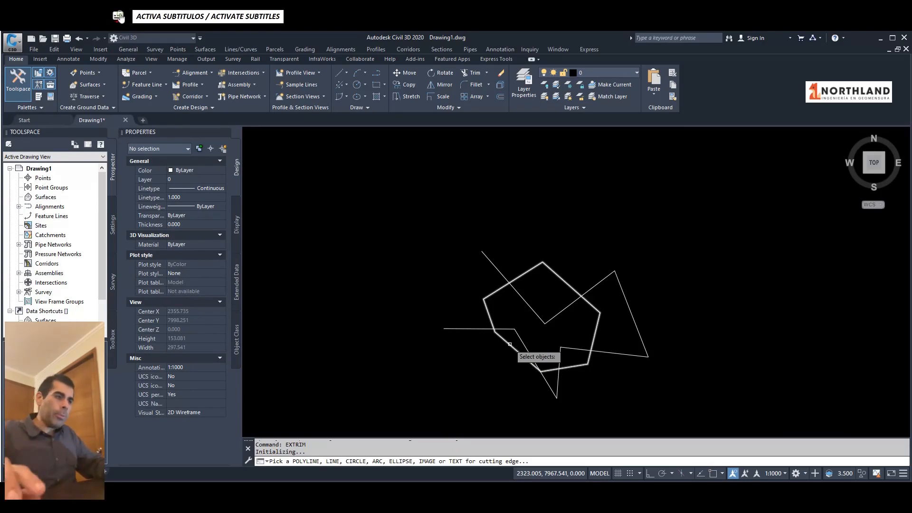
left_click(509, 344)
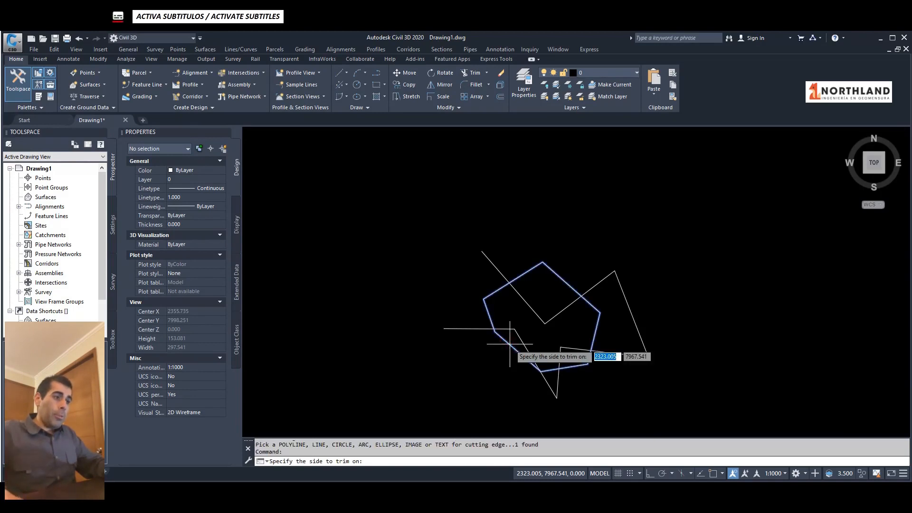
left_click(544, 335)
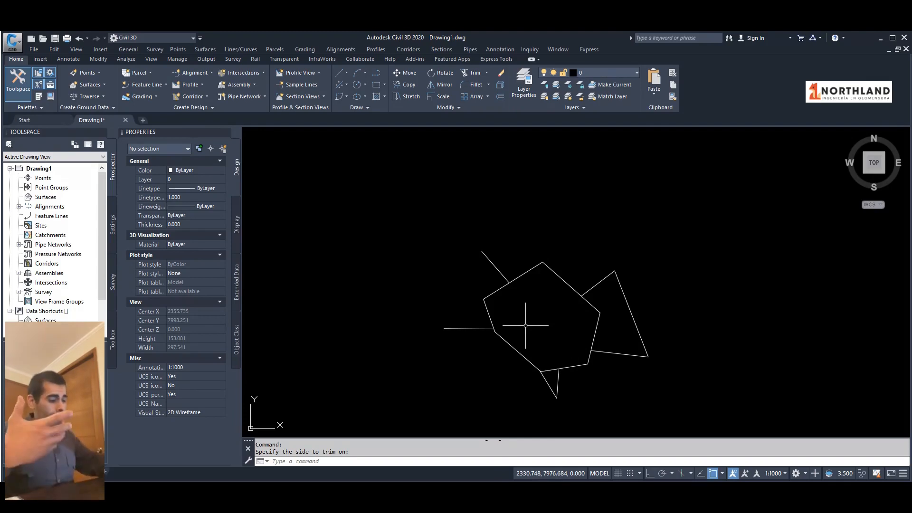
key("ctrl+z")
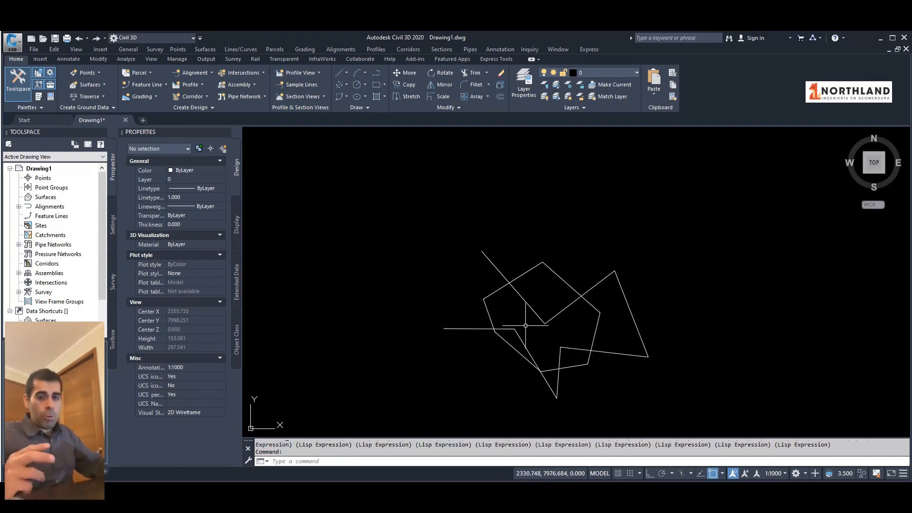
- Trim away all zigzag parts outside the polygon with EXTRIM, using the polygon as the cutting edge
type("ex")
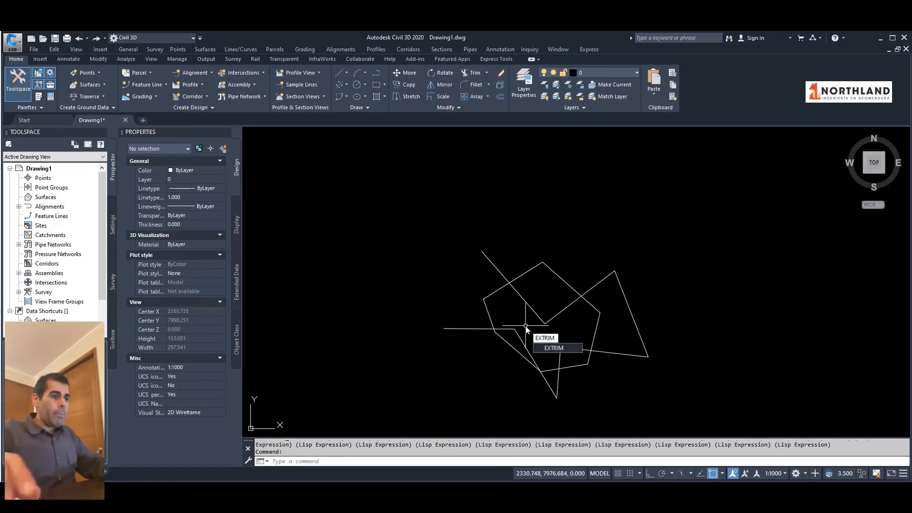
key("Return")
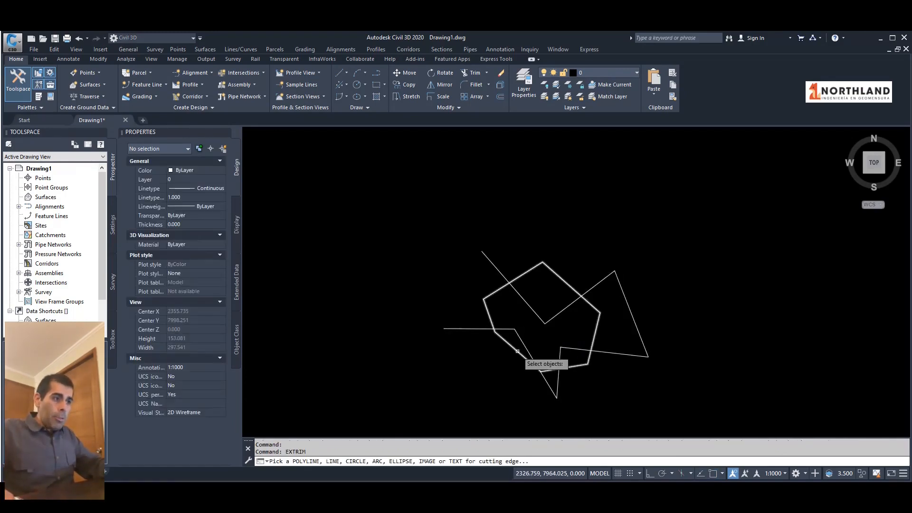
left_click(517, 351)
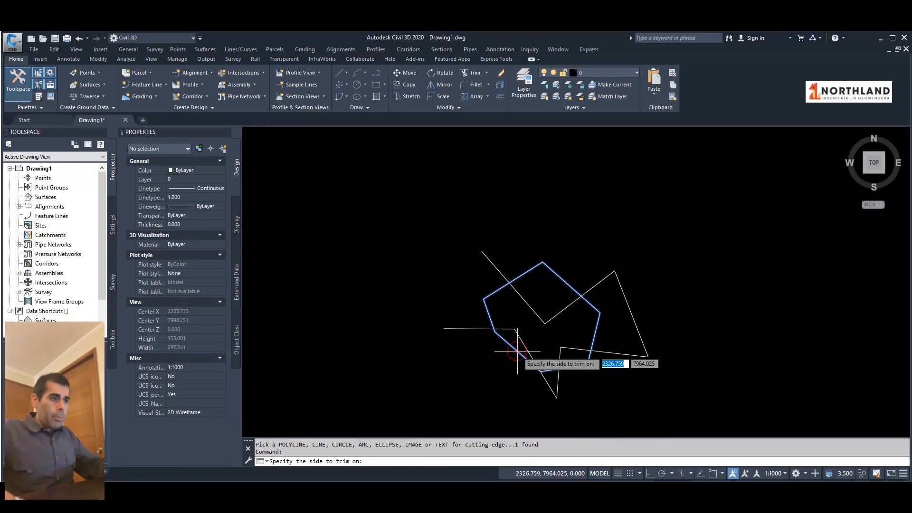
left_click(487, 373)
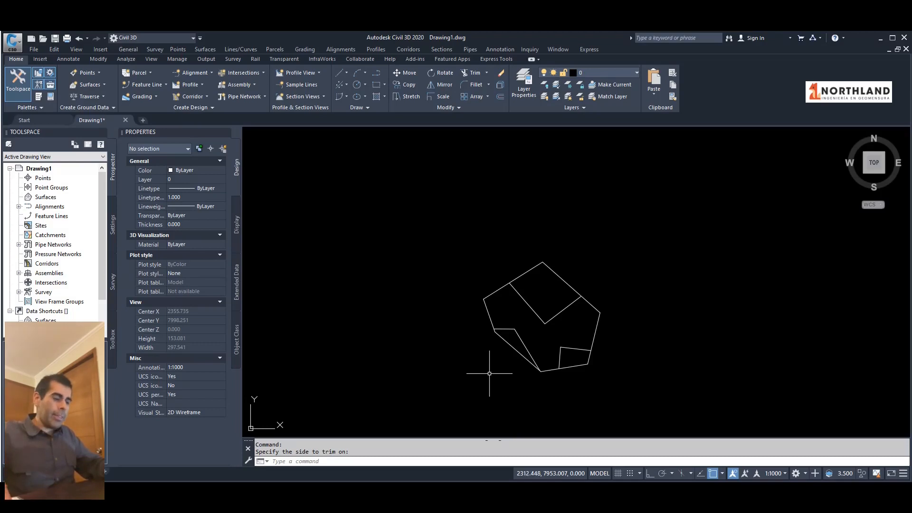
key("Escape")
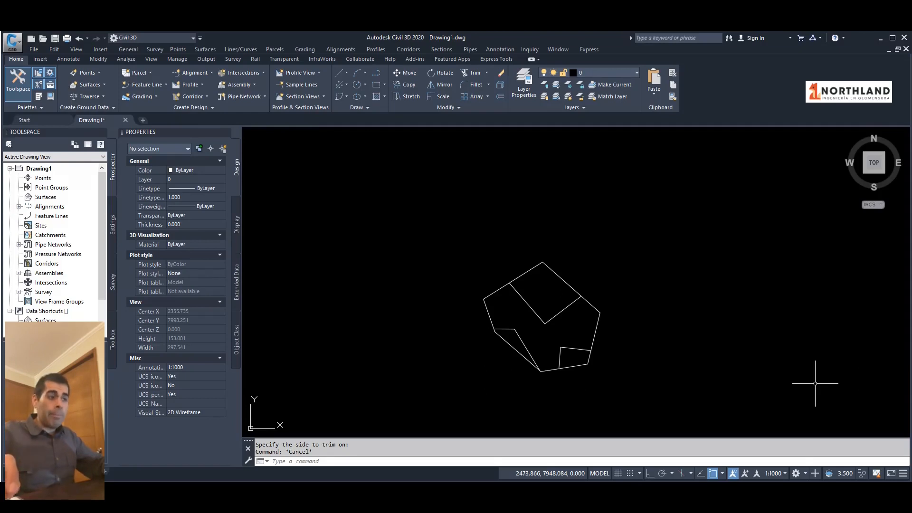
- Draw a single-segment polyline east of the polygon, slanting up toward the northeast
type("pl")
key("Return")
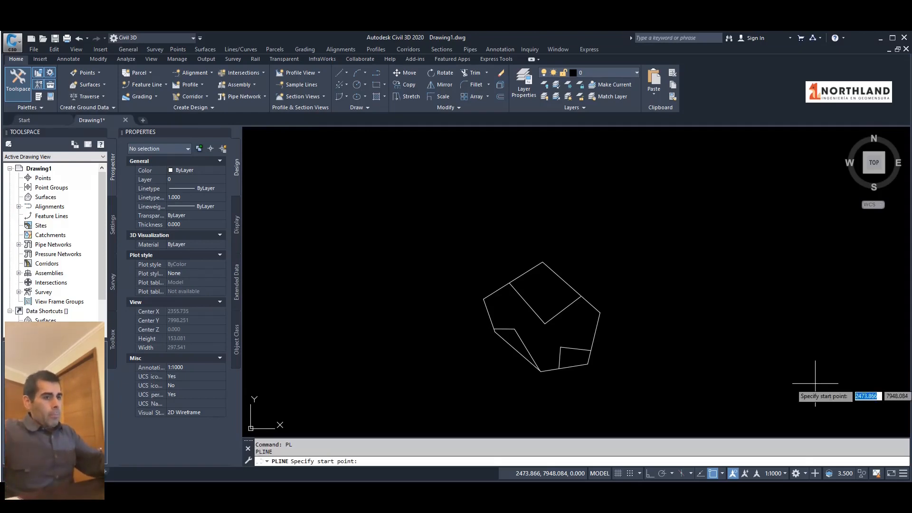
left_click(644, 382)
key("Return")
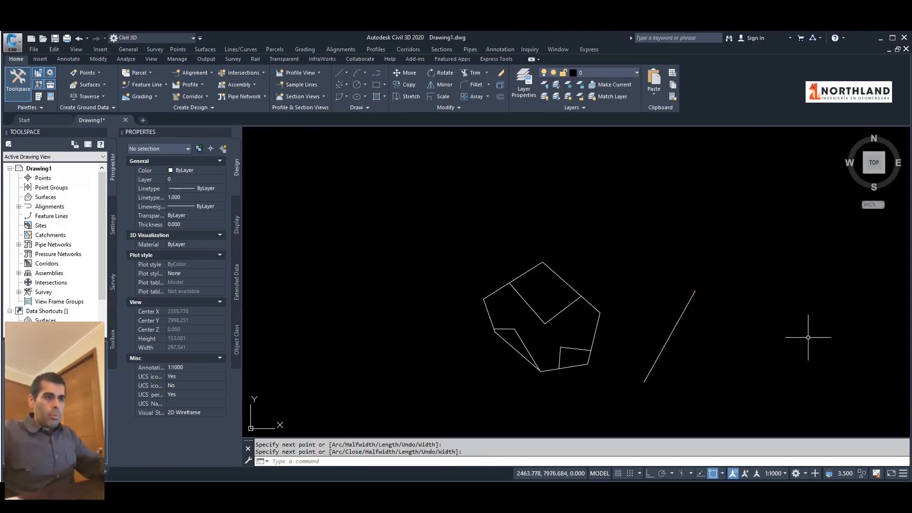
- Draw a second single-segment polyline farther east, slanting the opposite way and leaving a gap between the two upper ends
left_click(812, 332)
key("Escape")
left_click(764, 280)
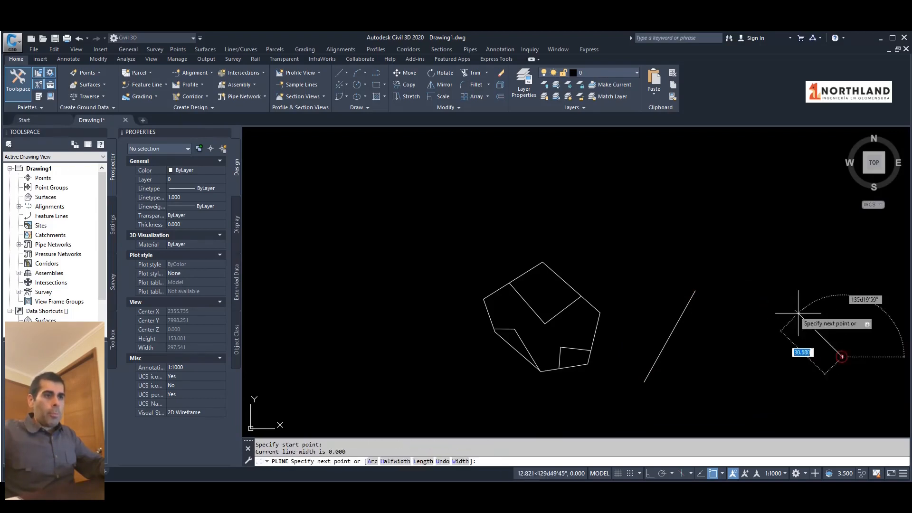
left_click(842, 356)
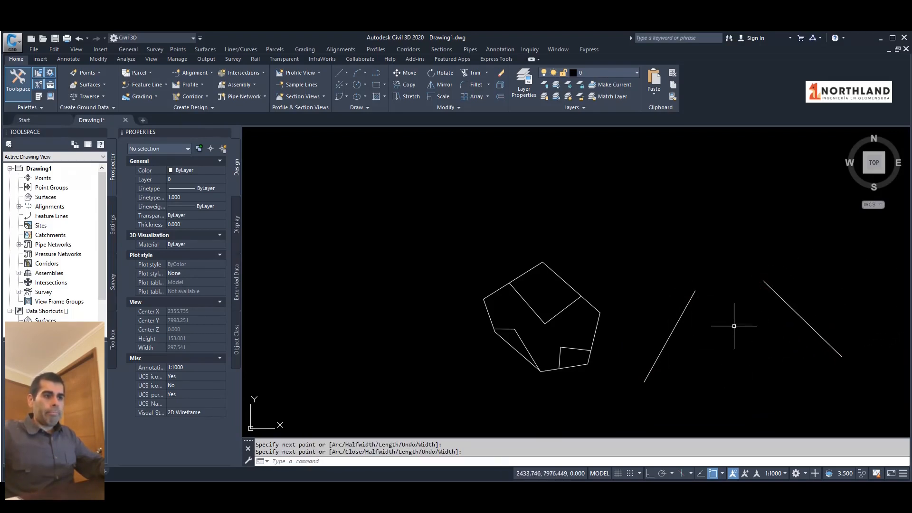
scroll(745, 308, "up", 2)
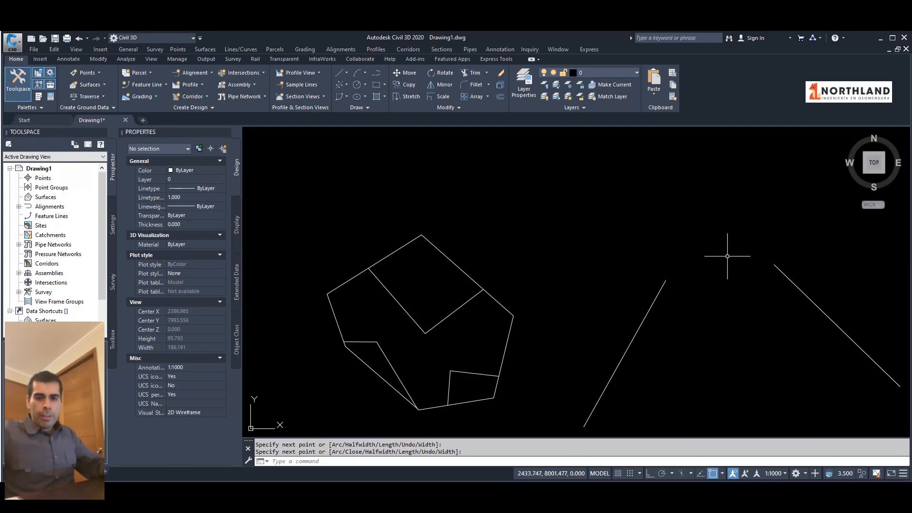
- Try joining the upper ends of the two slanted polylines in a sharp corner with a zero-radius Fillet, and undo it
type("F")
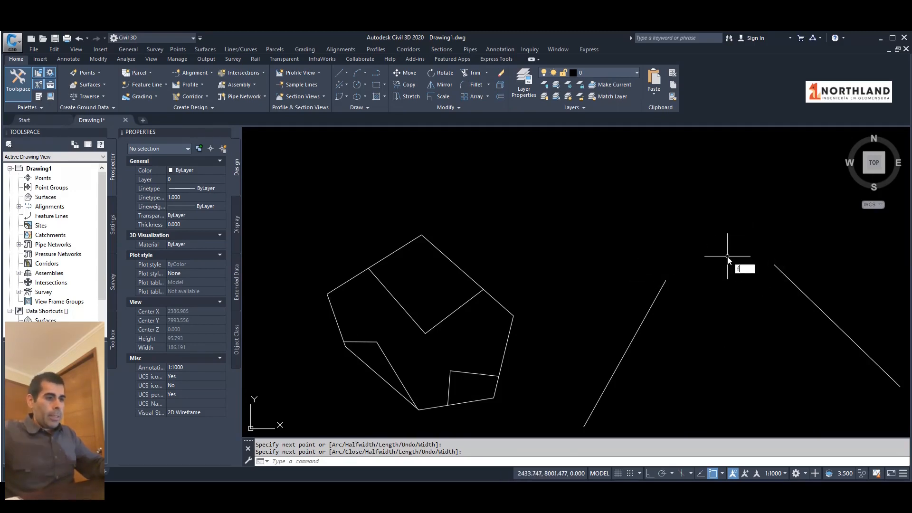
key("Return")
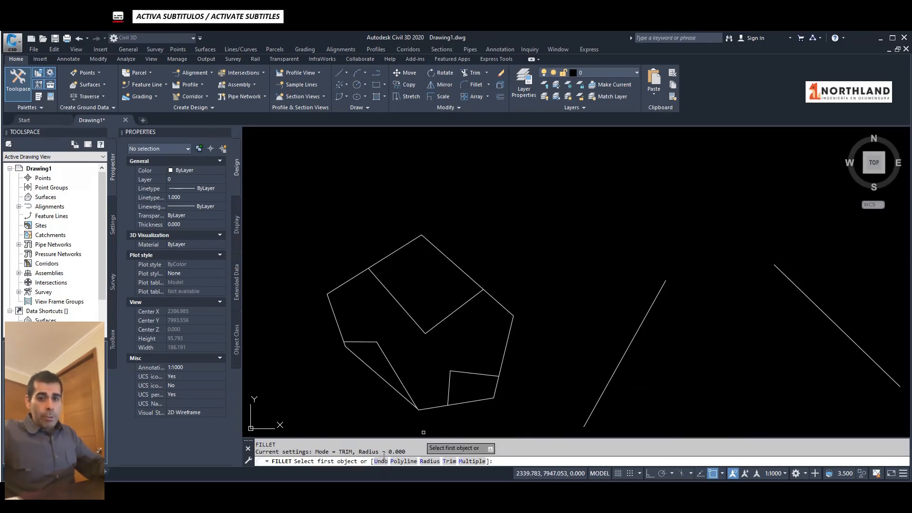
left_click(650, 310)
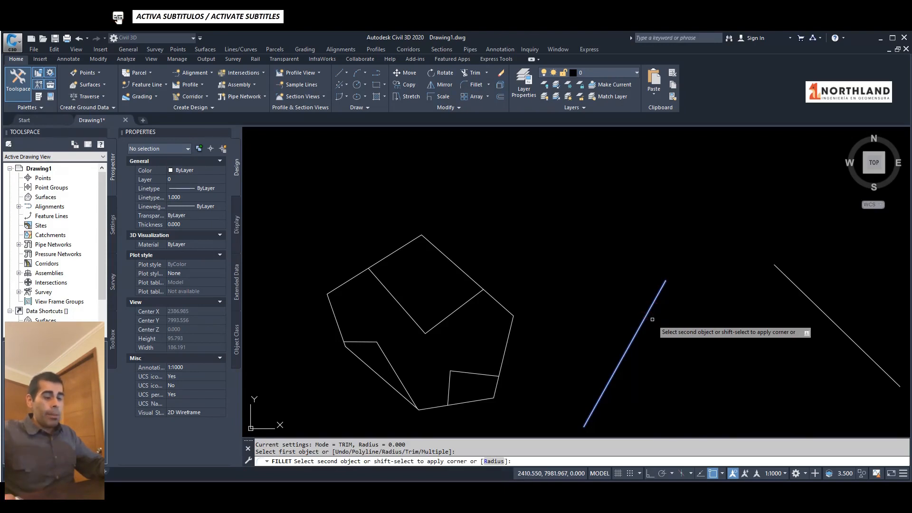
left_click(794, 282)
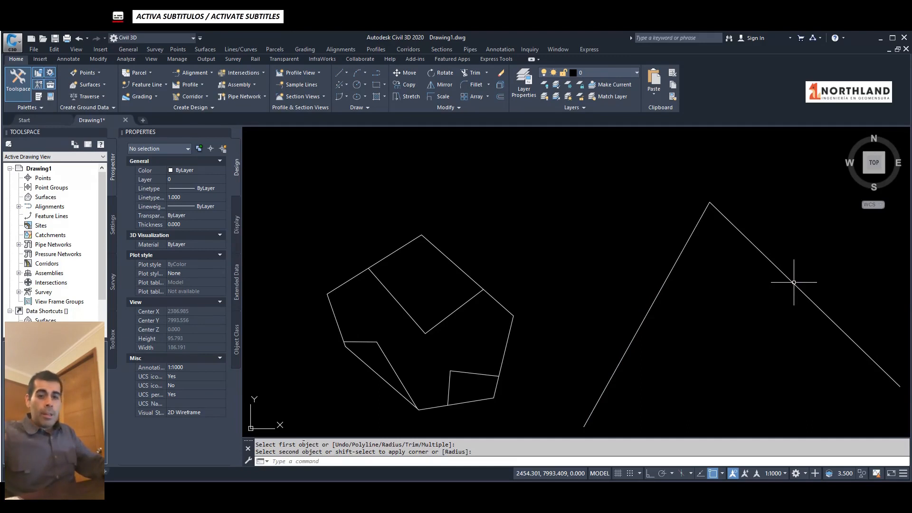
key("ctrl+z")
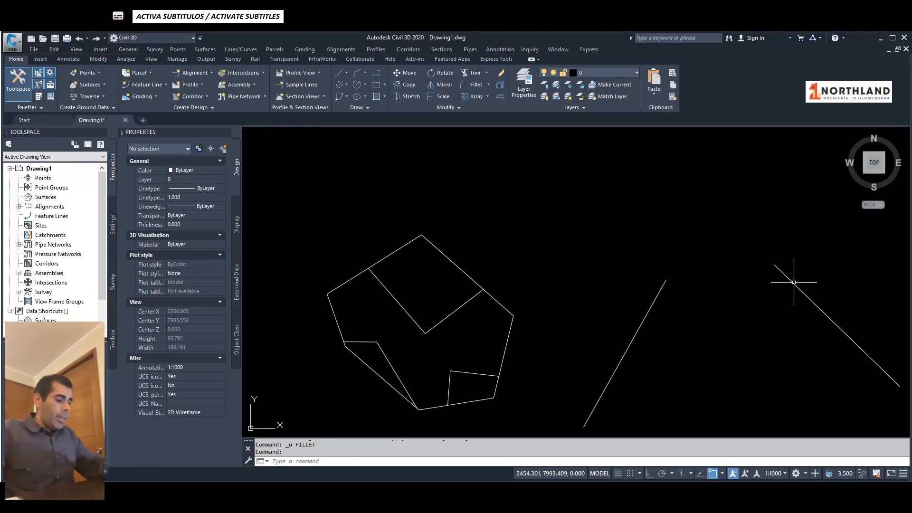
- Fillet the upper ends of the two slanted polylines with a radius of 5
key("Return")
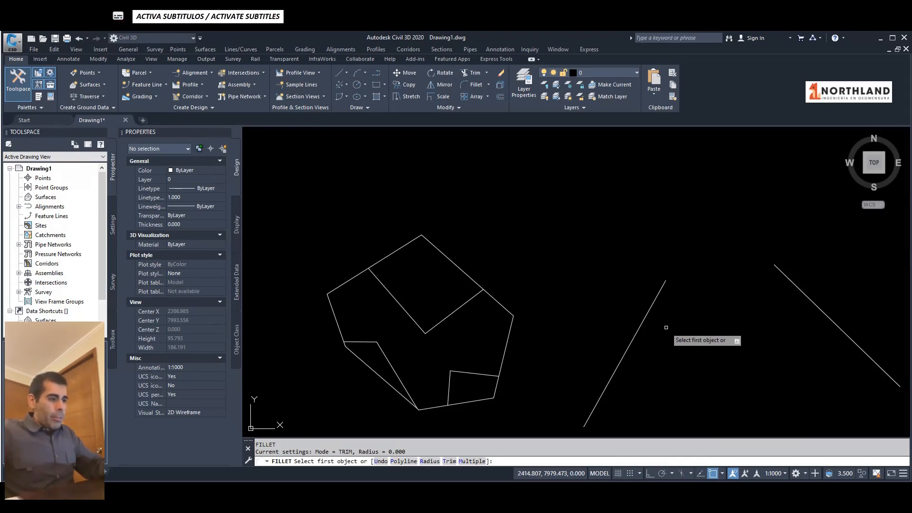
type("r")
key("Return")
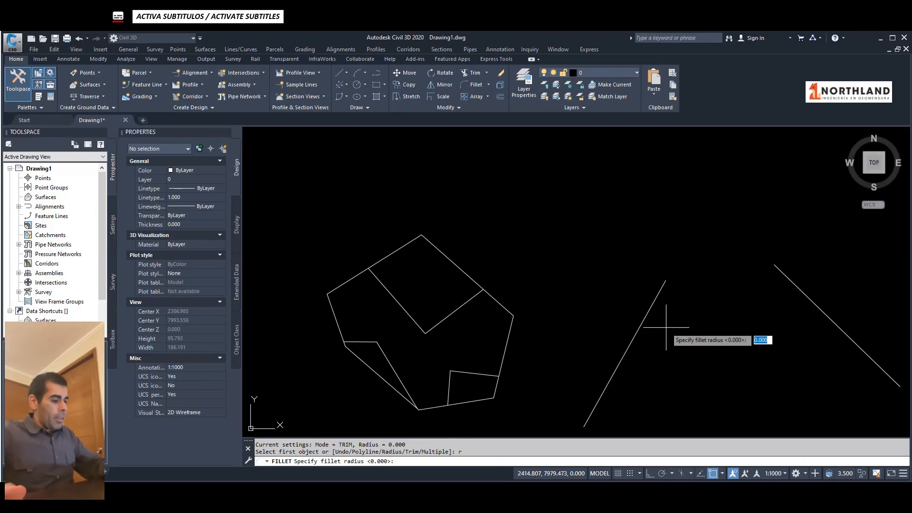
type("5")
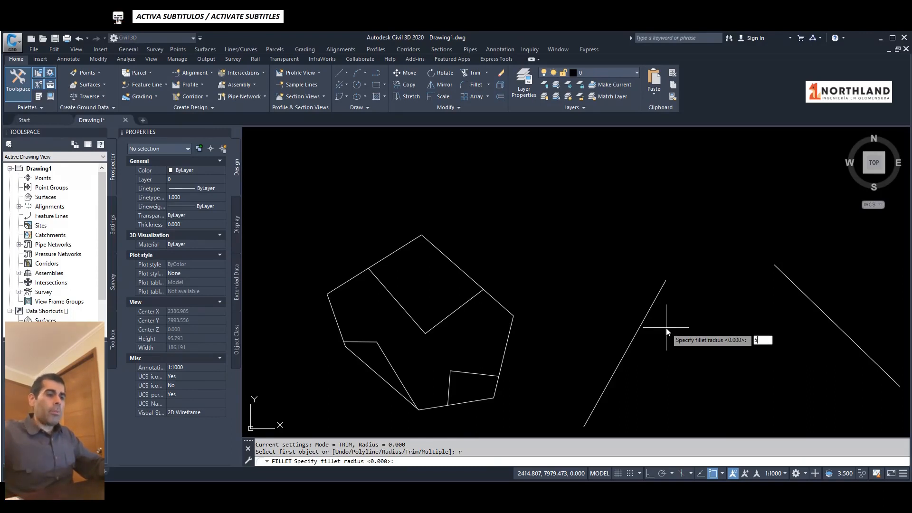
key("Return")
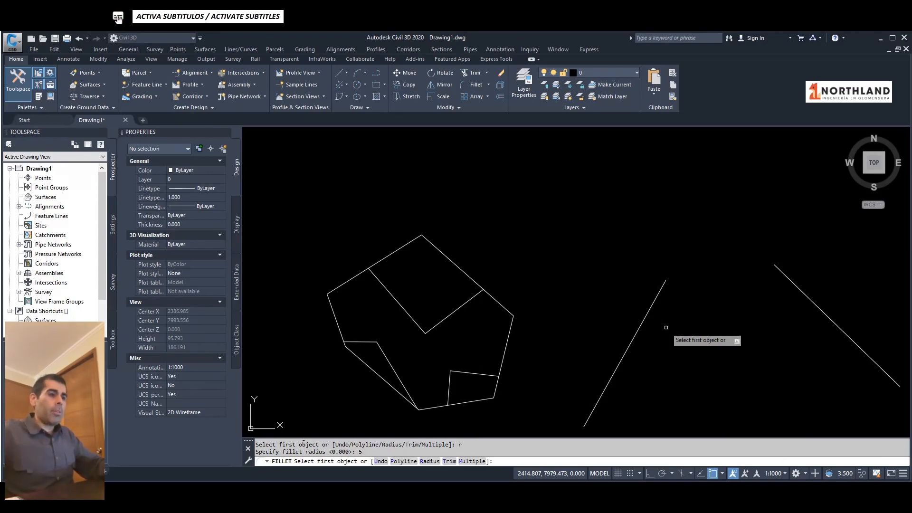
left_click(658, 295)
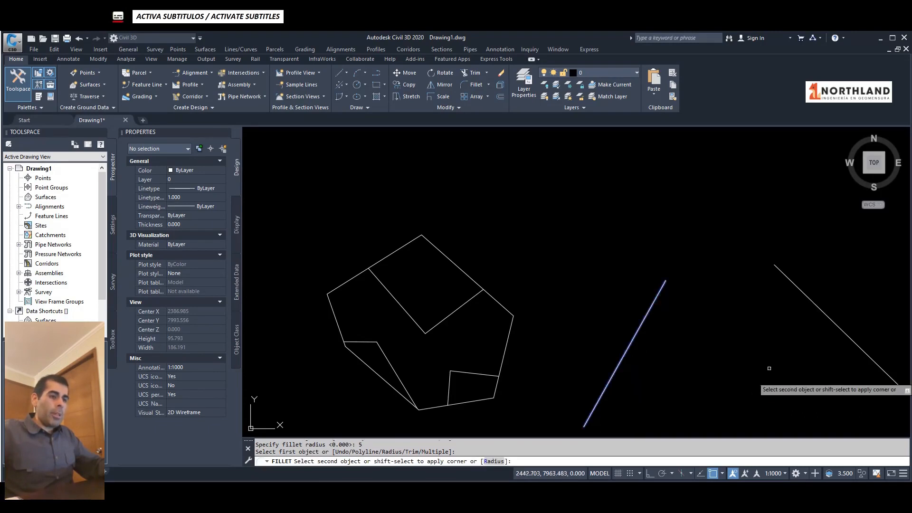
left_click(794, 285)
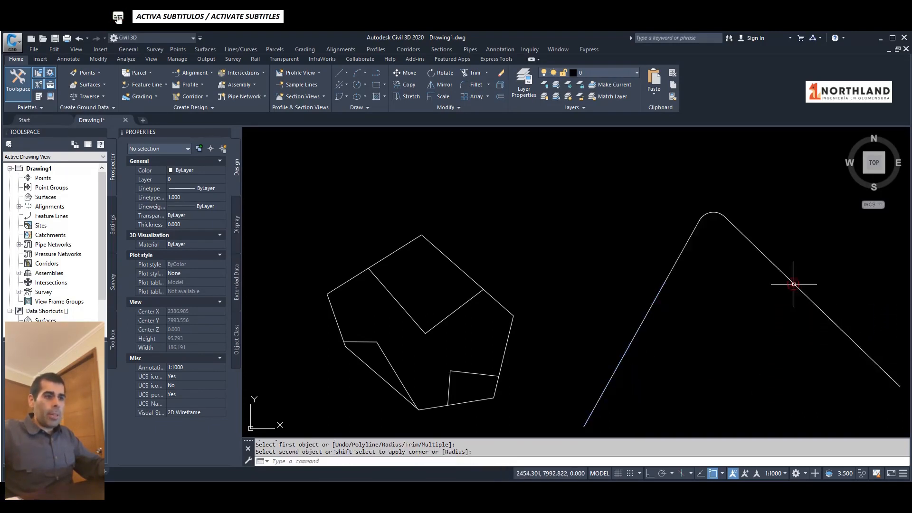
- Examine the rounded corner up close and check whether the filleted lines and arc form a single polyline
scroll(729, 203, "up", 8)
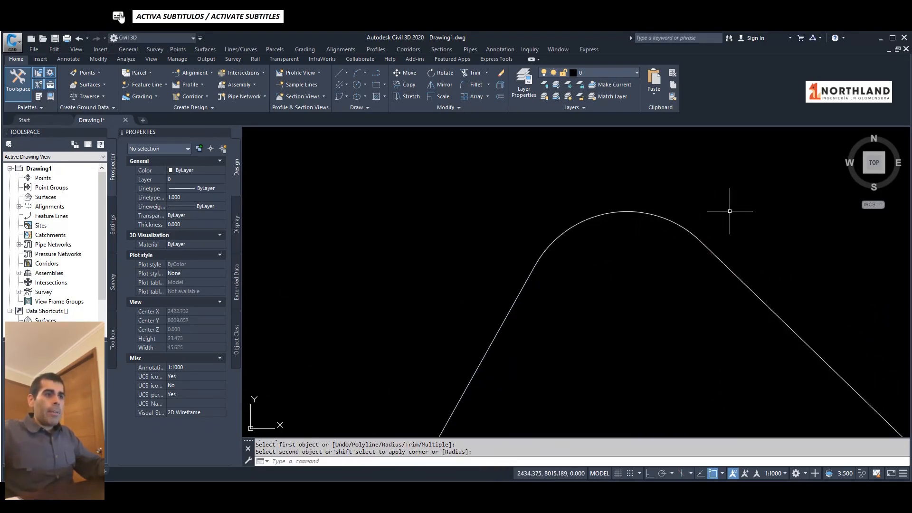
left_click(697, 243)
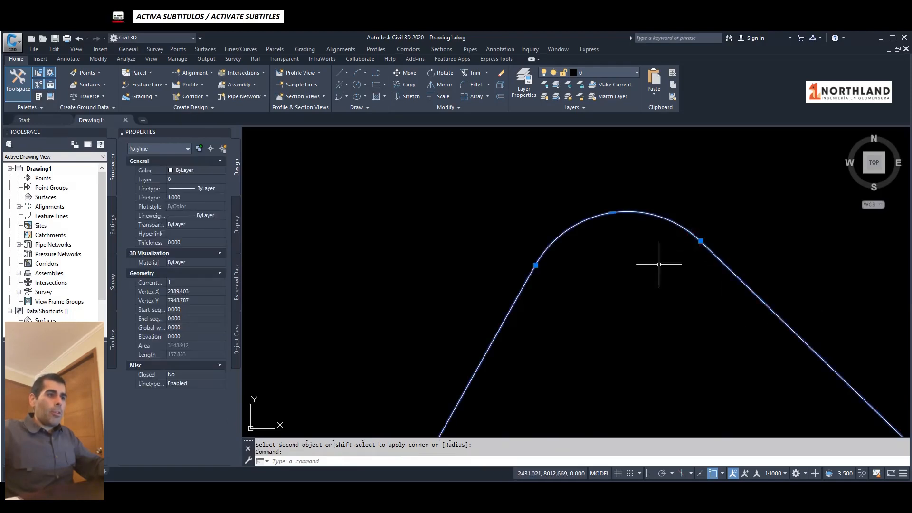
scroll(618, 216, "down", 5)
scroll(577, 292, "down", 4)
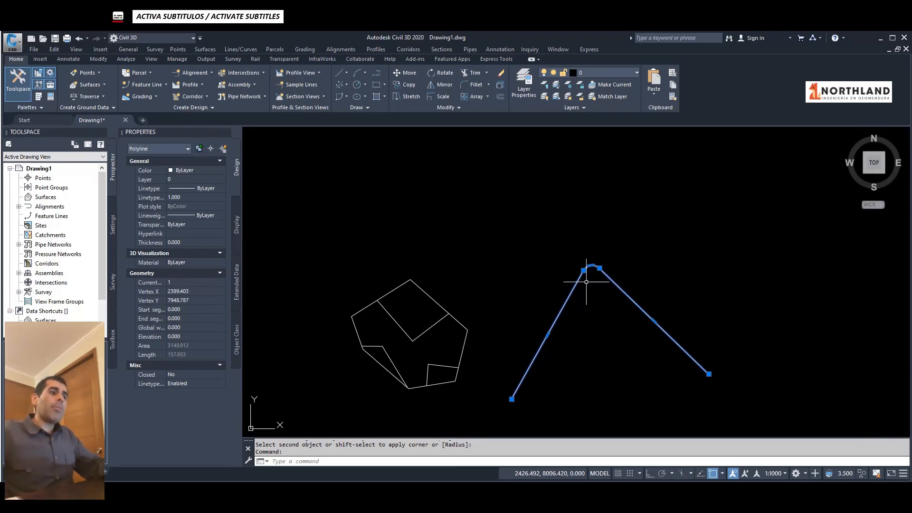
scroll(586, 282, "up", 5)
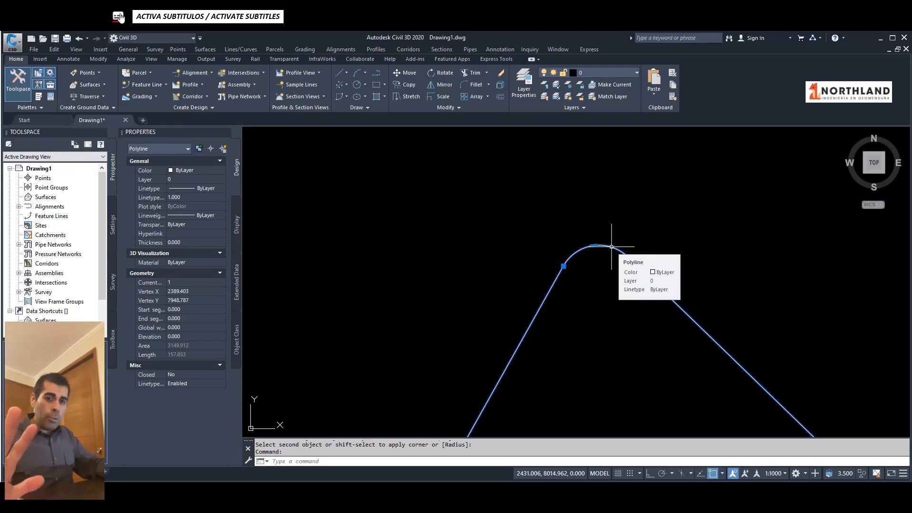
key("Escape")
scroll(573, 248, "down", 5)
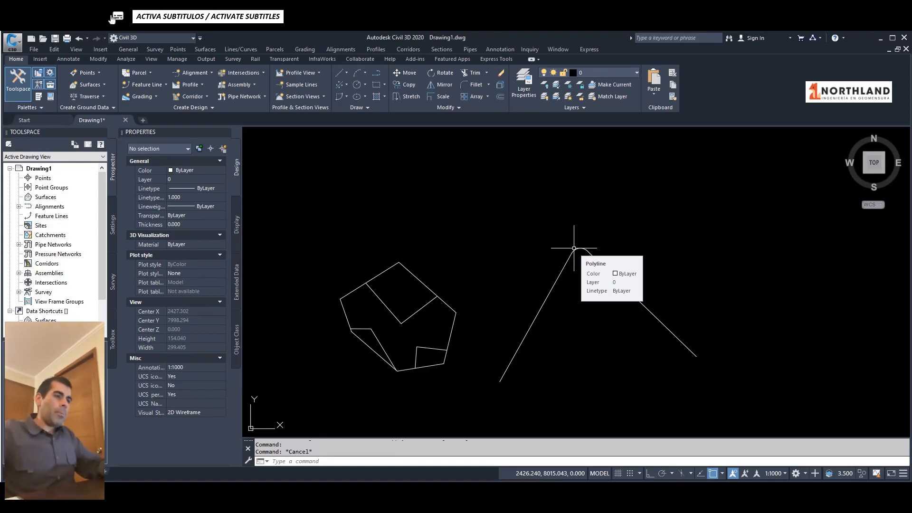
key("Escape")
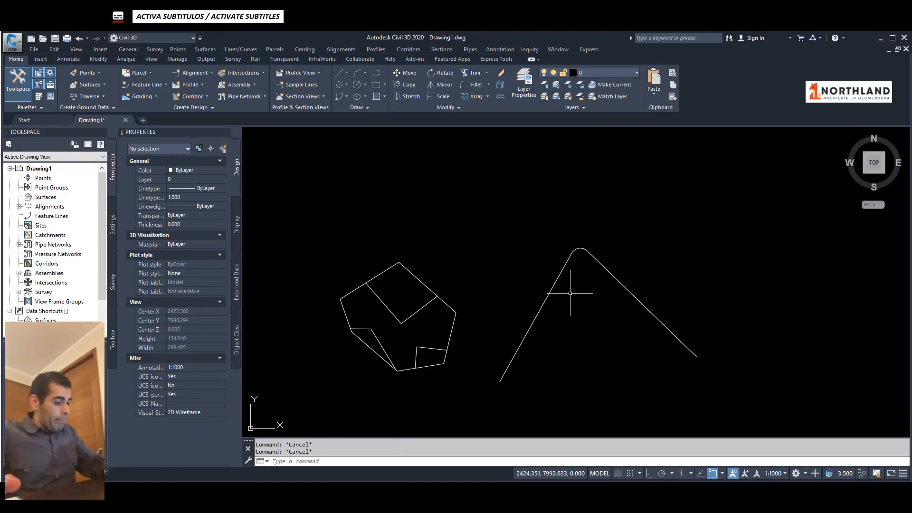
- Draw a short, nearly vertical single-segment polyline east of the filleted figure
type("PL")
key("Return")
scroll(499, 305, "down", 4)
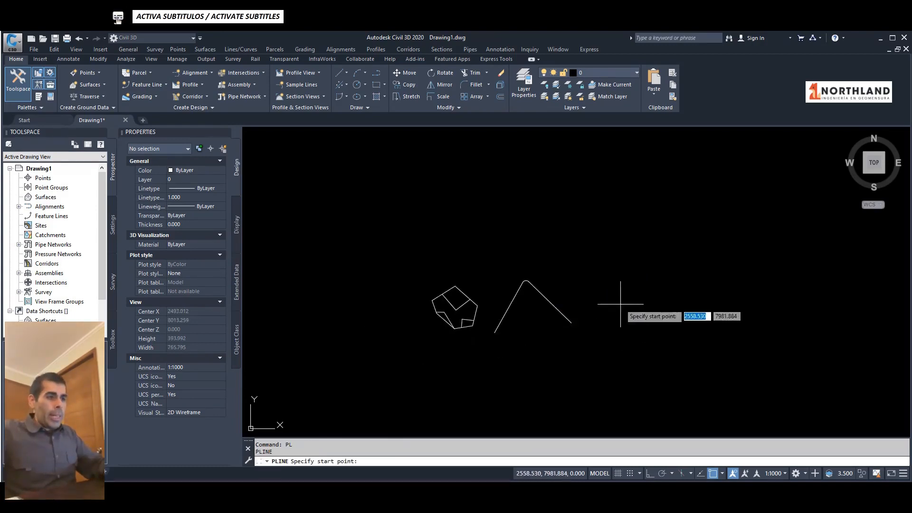
scroll(613, 296, "up", 4)
left_click(624, 336)
left_click(618, 263)
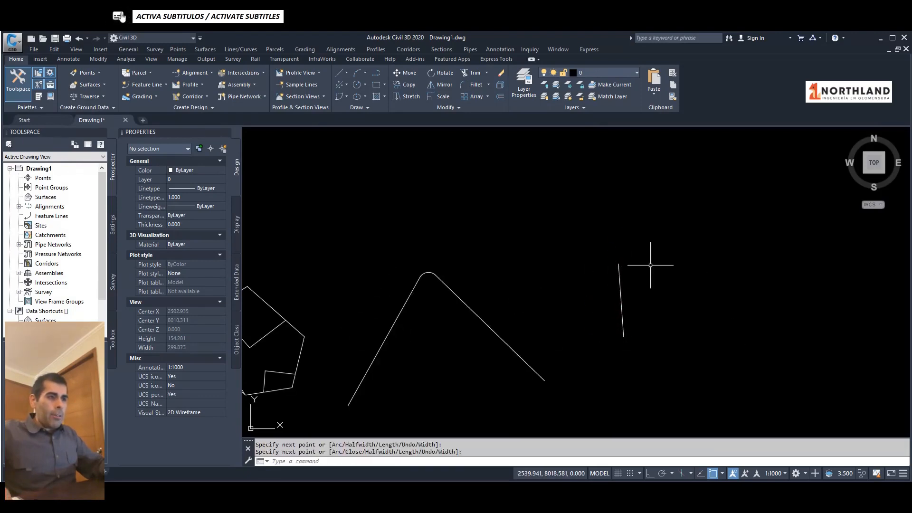
key("Return")
- Draw a nearly horizontal single-segment polyline about 55 units long, above and to the east of the short vertical one, without touching it
key("Return")
left_click(762, 235)
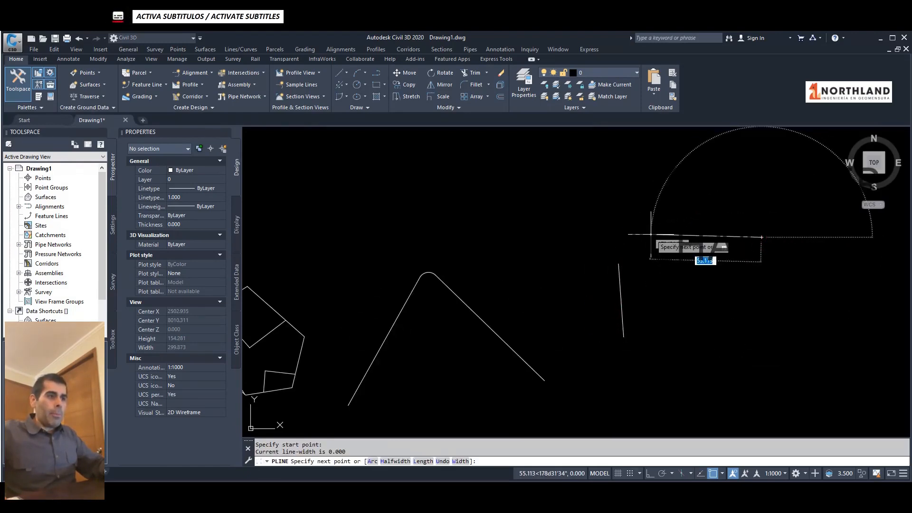
left_click(650, 233)
key("Return")
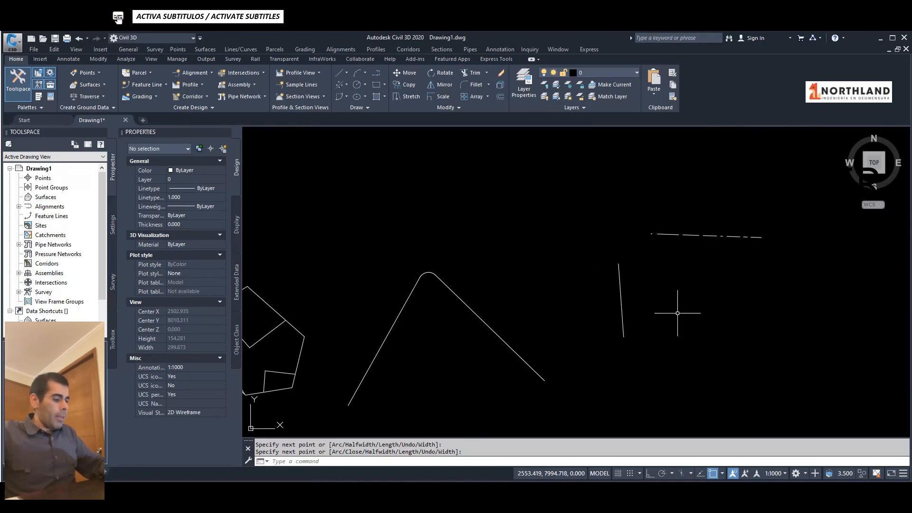
- Chamfer the near-vertical and near-horizontal polylines together with both chamfer distances set to 5
type("cha")
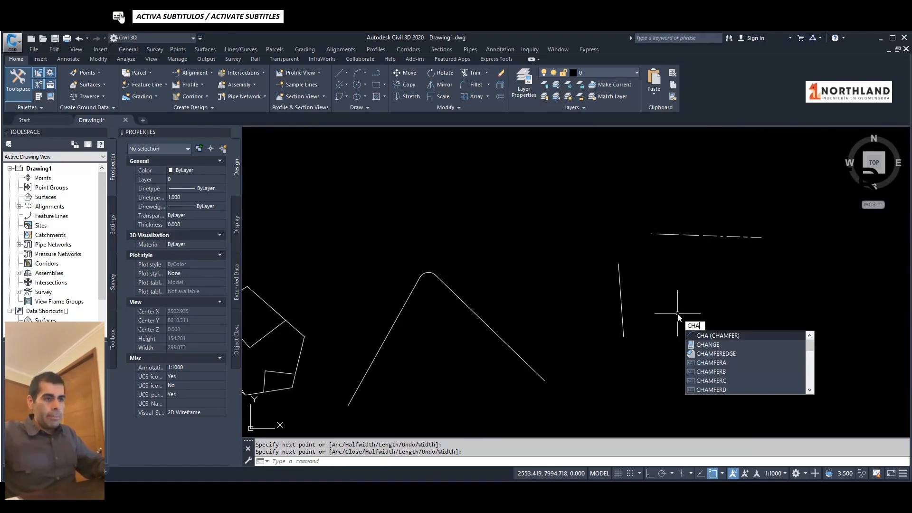
key("Return")
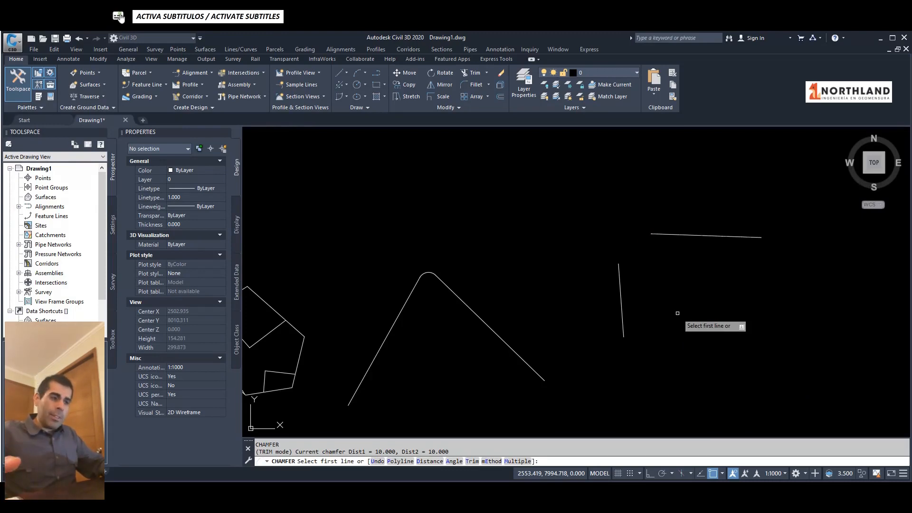
type("d")
key("Return")
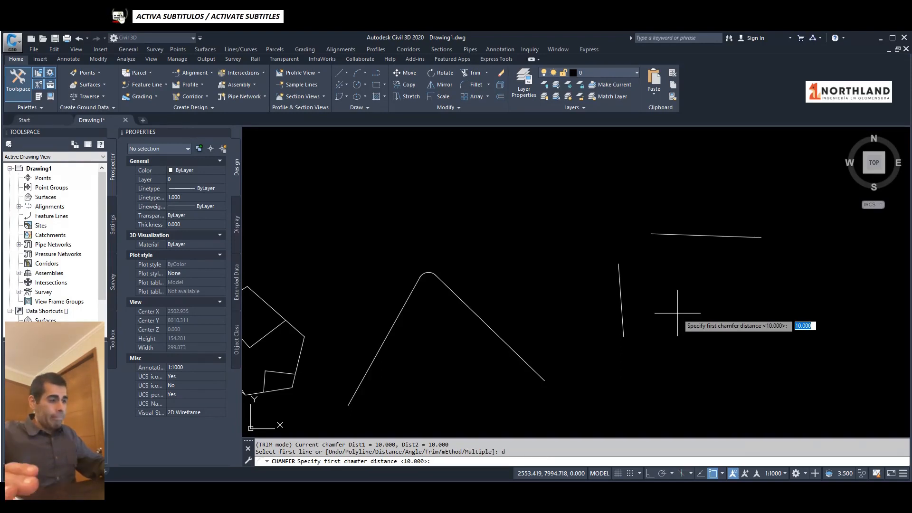
type("5")
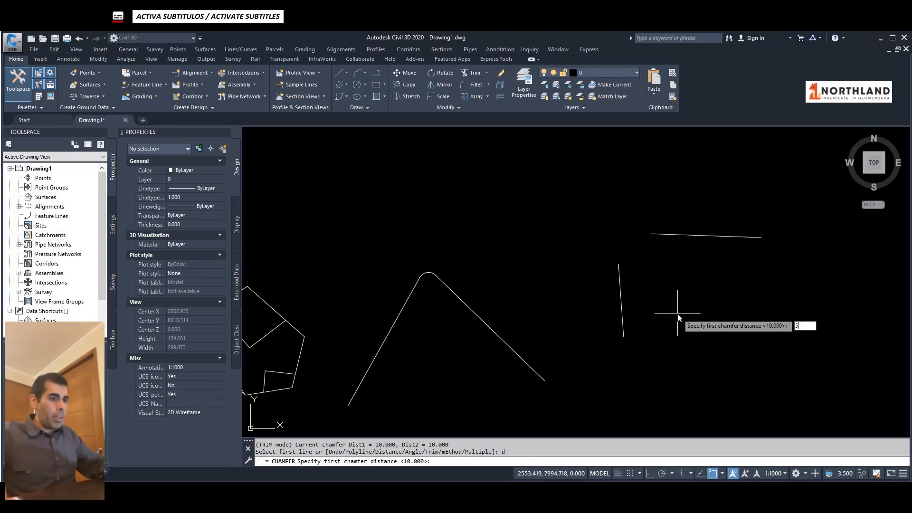
key("Return")
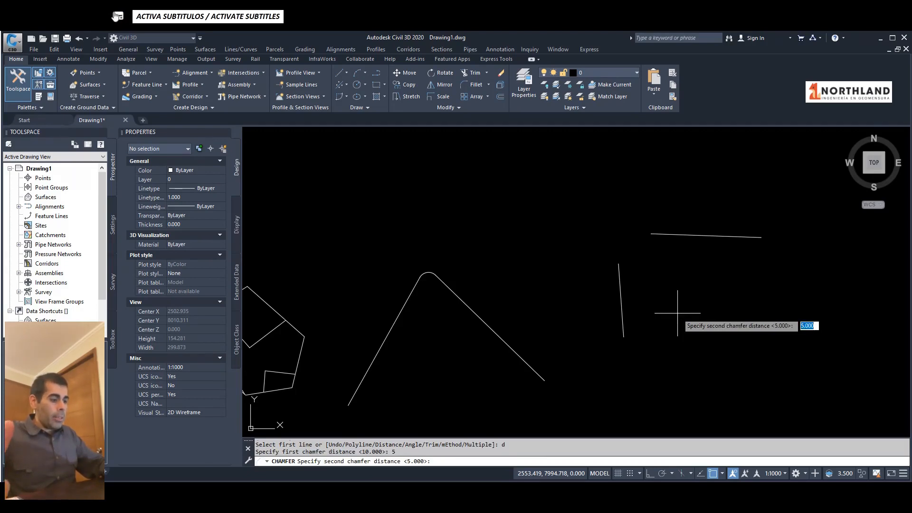
type("5")
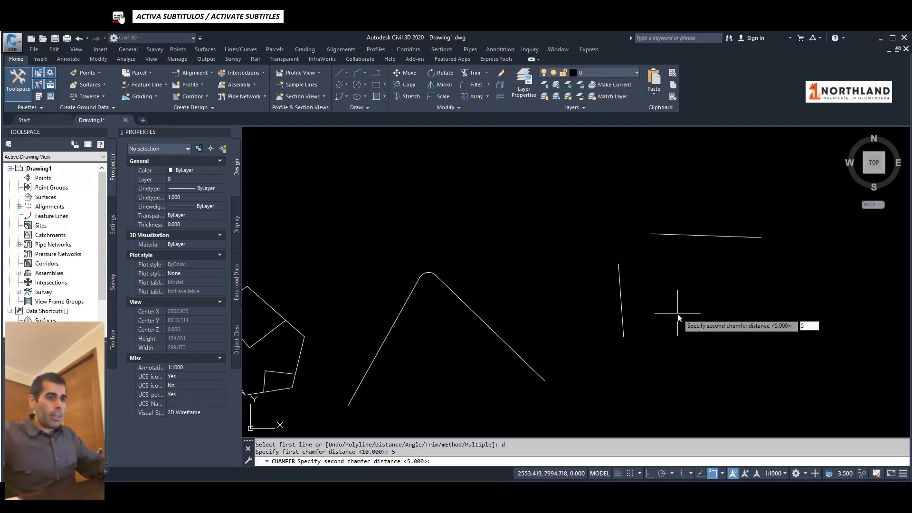
key("Return")
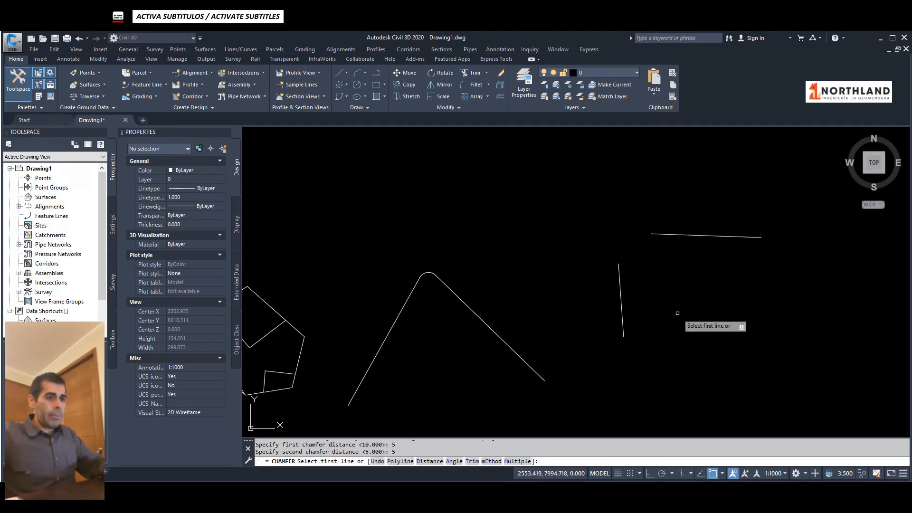
left_click(620, 278)
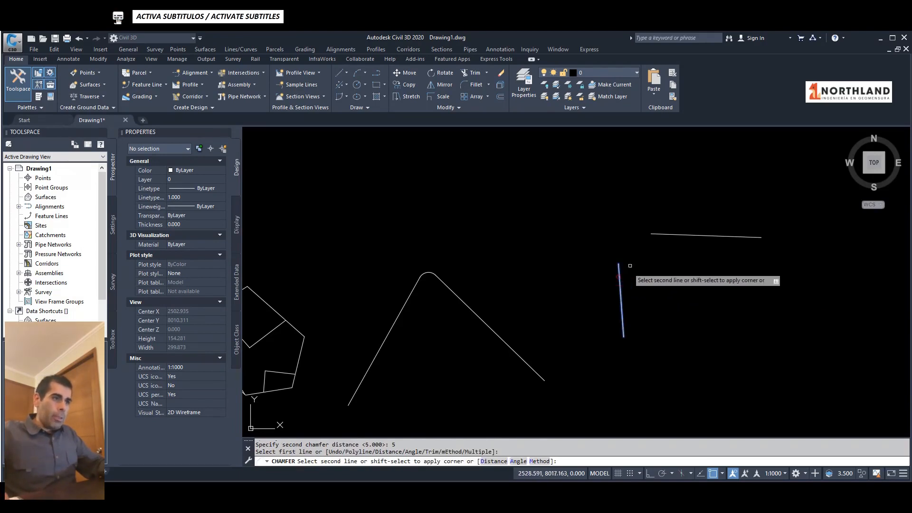
left_click(661, 234)
scroll(624, 231, "up", 8)
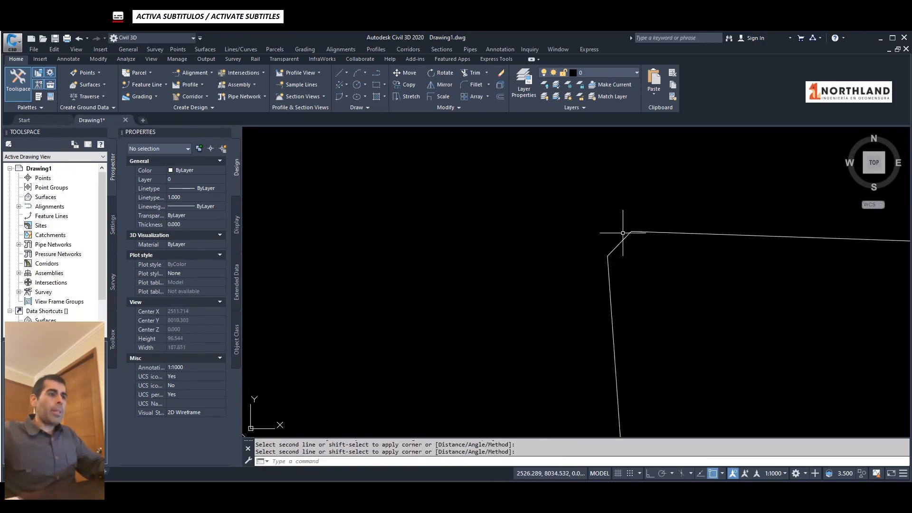
key("Escape")
- Measure the length of the chamfer's sloping edge between its two ends
type("DI")
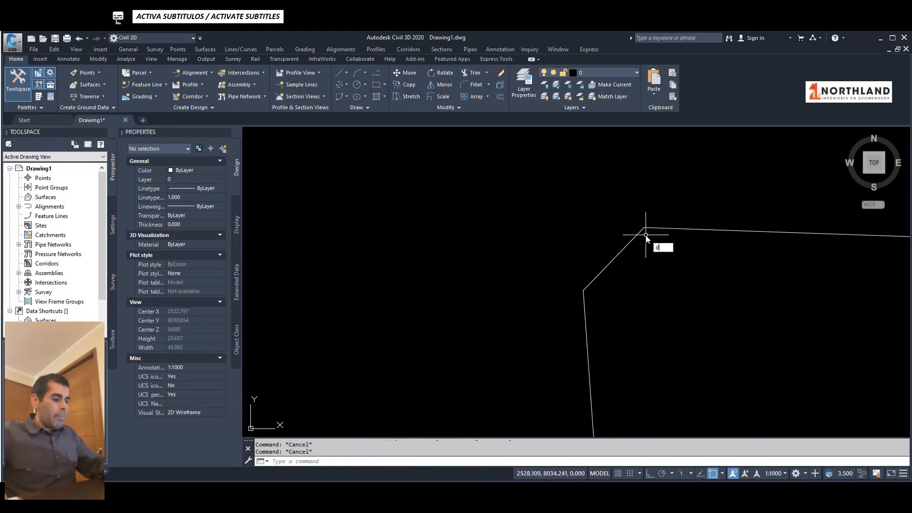
key("Return")
left_click(645, 227)
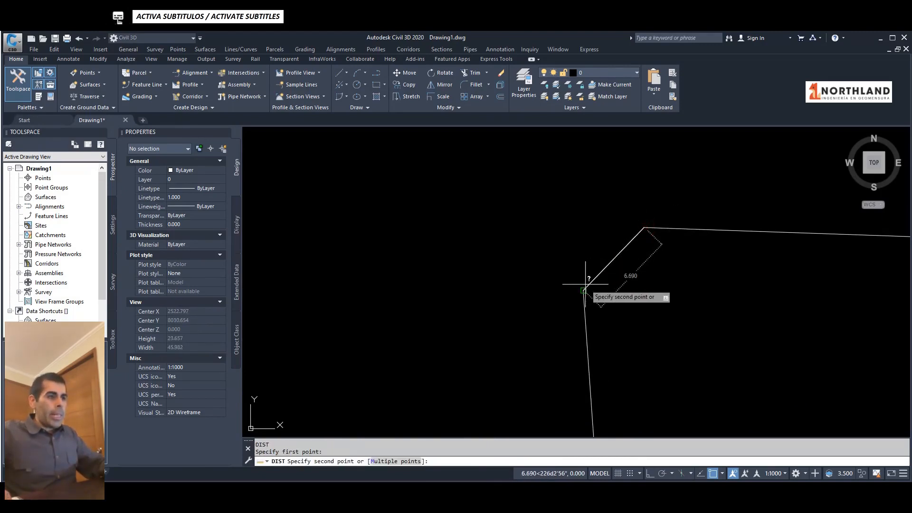
key("Escape")
key("Escape")
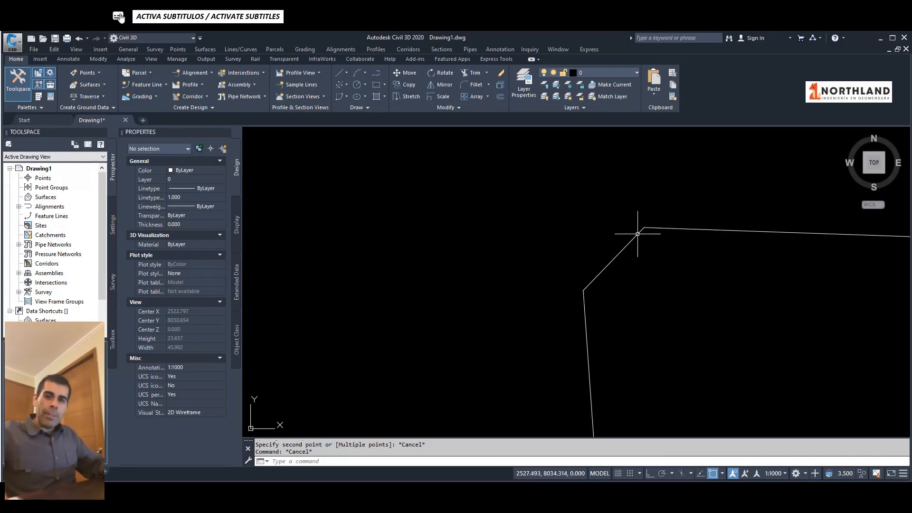
- Mirror the chamfered polyline about a diagonal line running southwest from inside the figure, keeping the source object
mouse_move(637, 234)
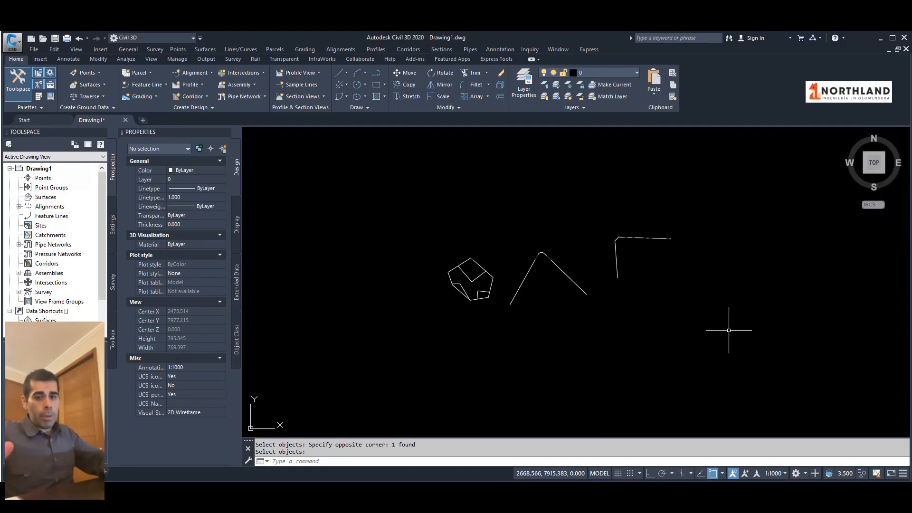
type("MI")
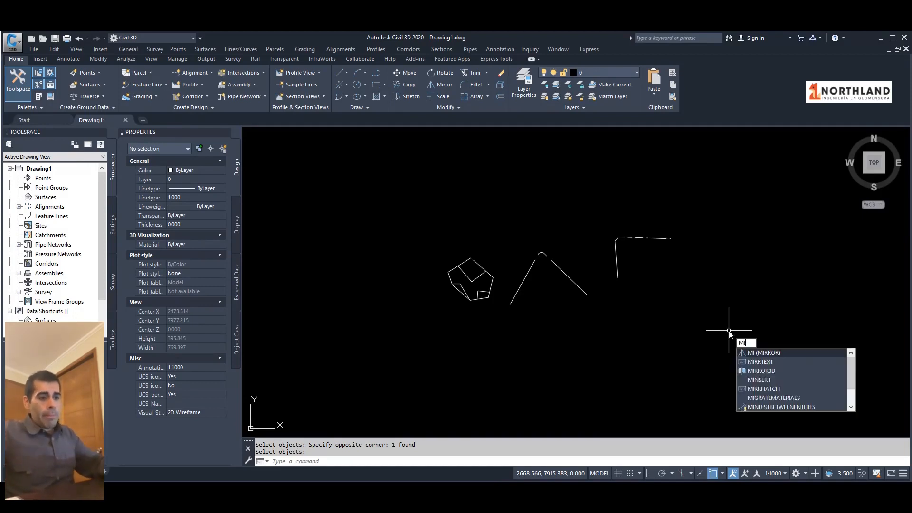
key("Return")
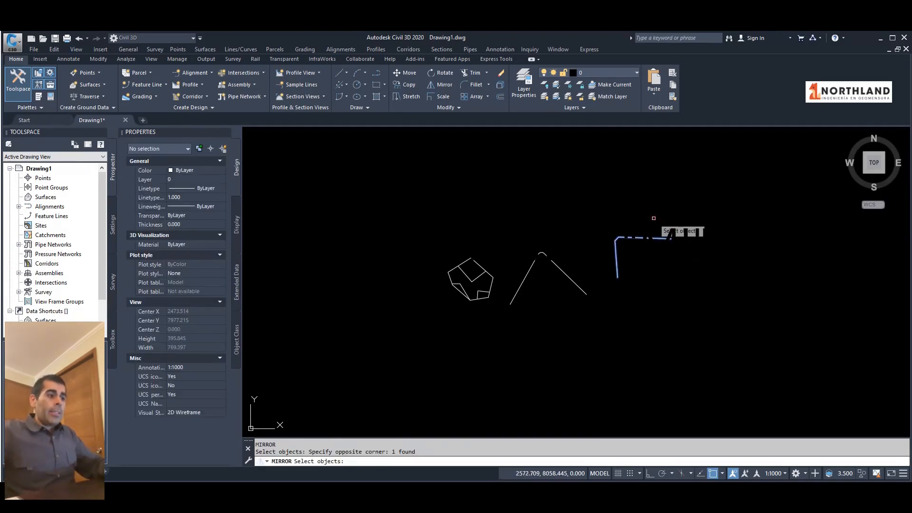
key("Return")
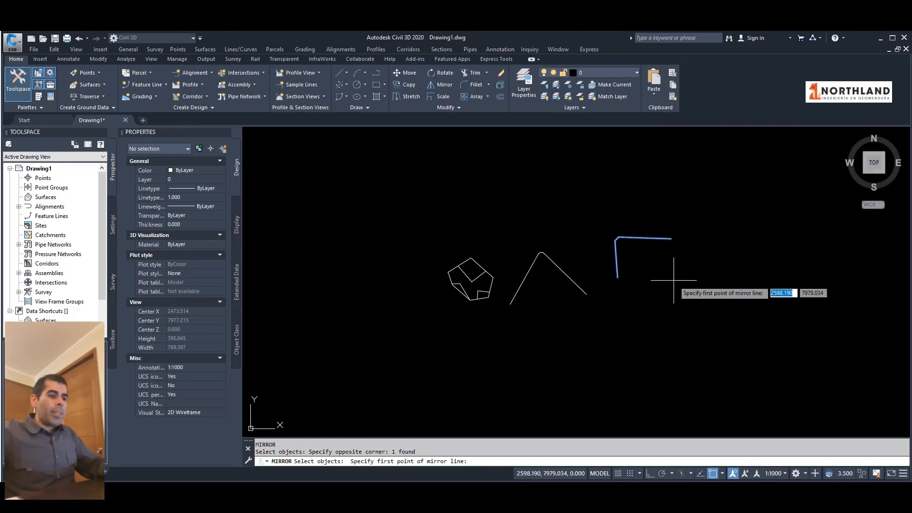
left_click(644, 262)
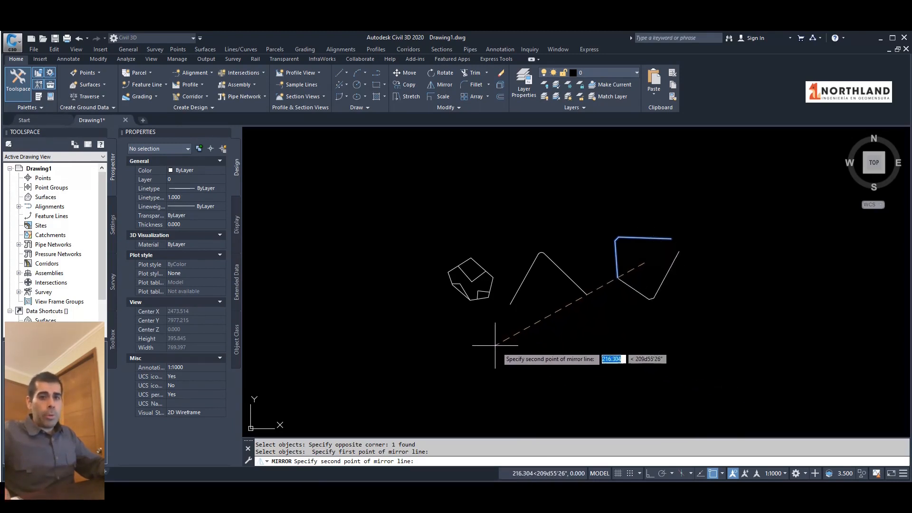
left_click(514, 361)
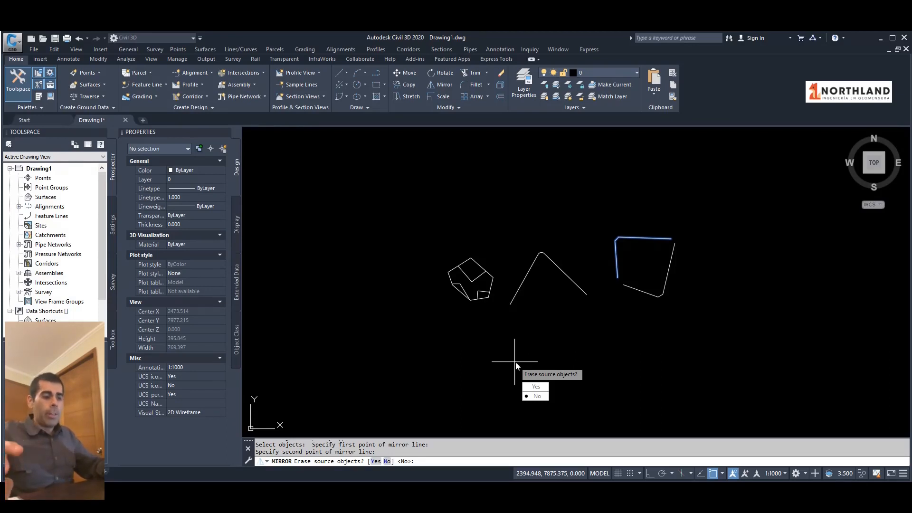
key("Return")
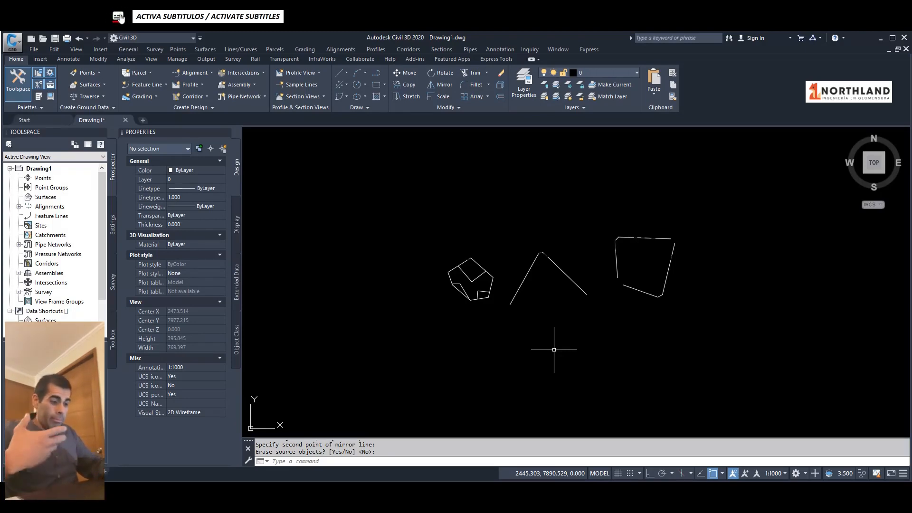
- Offset the filleted peak-shaped polyline outward by a distance of 5
type("OF")
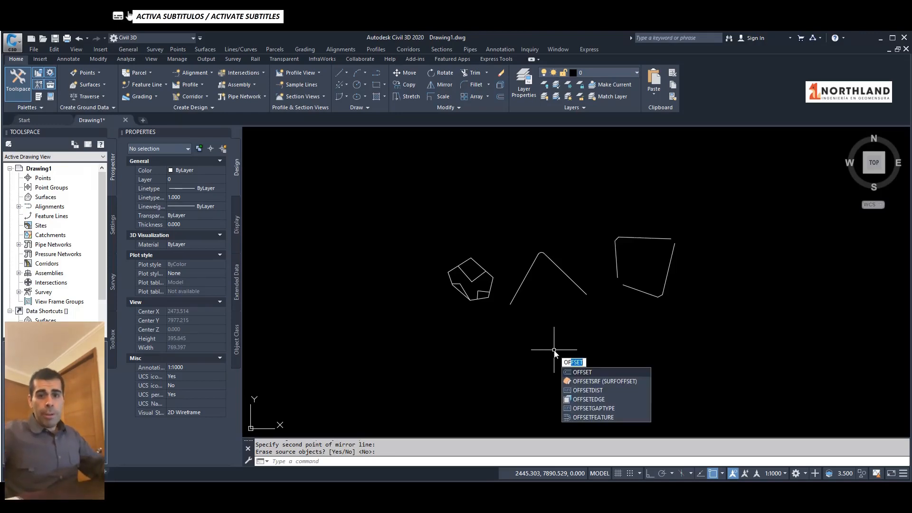
key("Return")
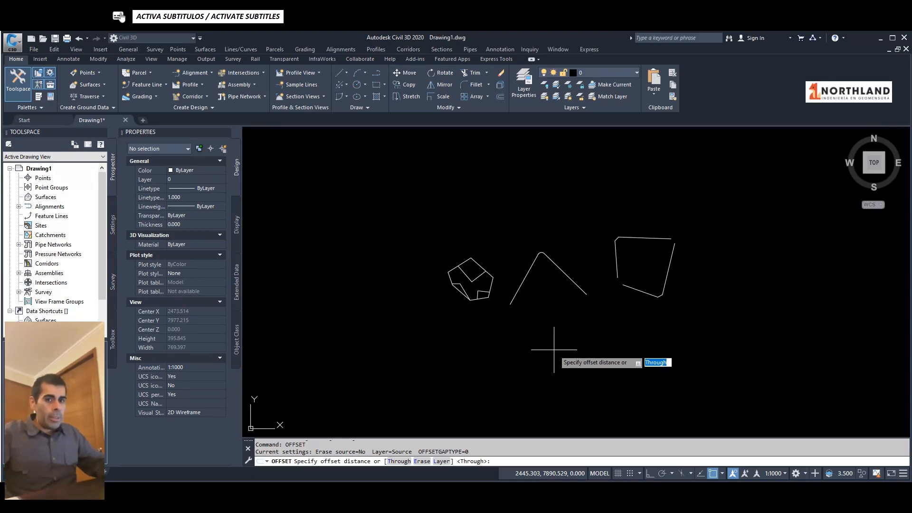
type("5")
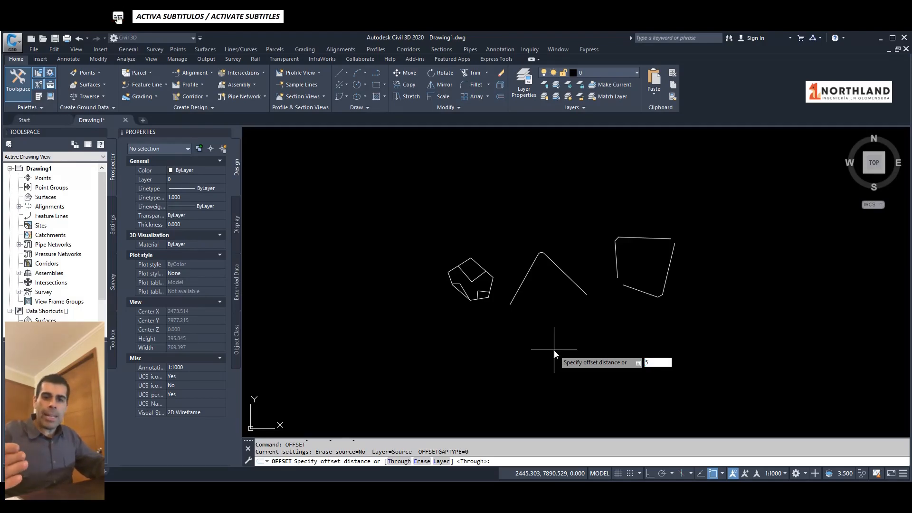
key("Return")
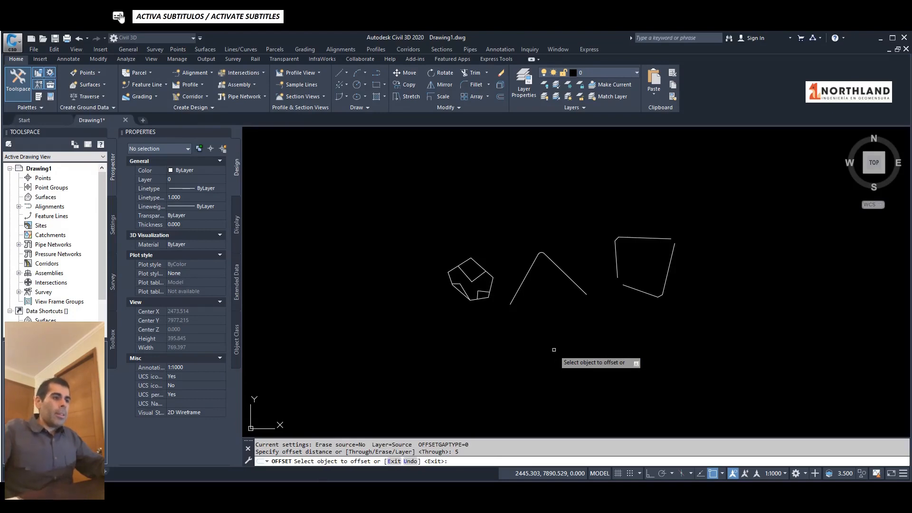
left_click(559, 267)
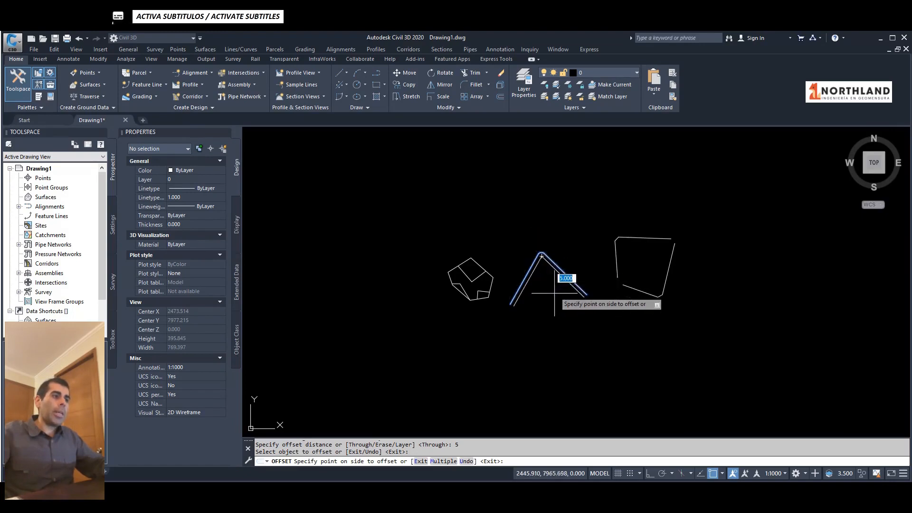
left_click(554, 237)
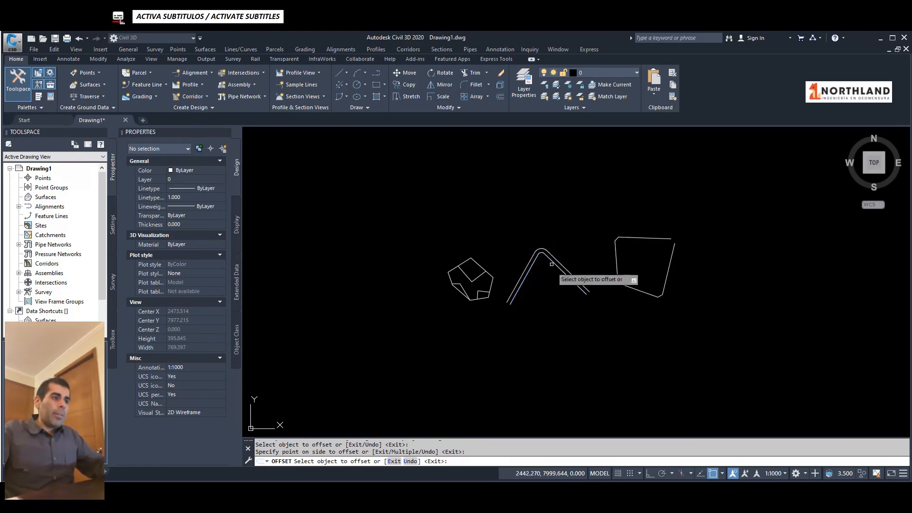
- Add two more outward offsets of 5 to the filleted figure, each from its current outermost curve
key("Return")
key("Return")
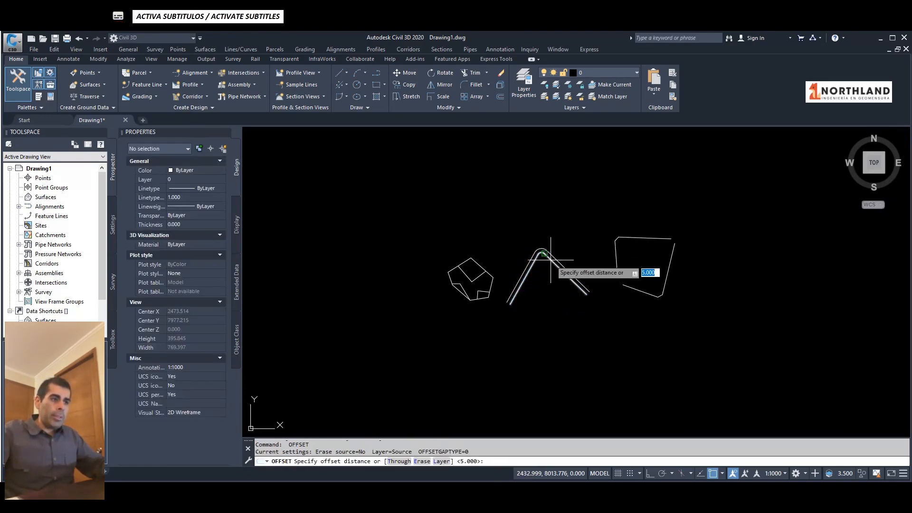
key("Return")
left_click(553, 254)
left_click(558, 227)
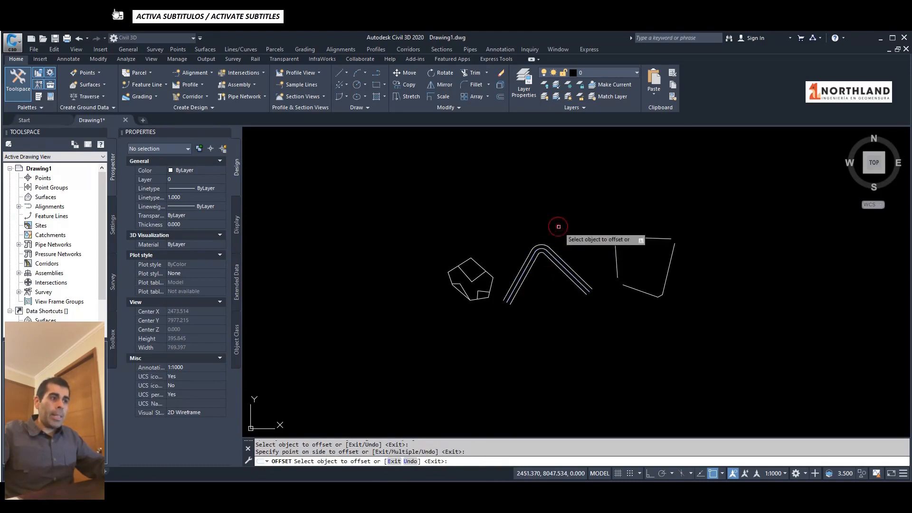
key("Return")
key("Return")
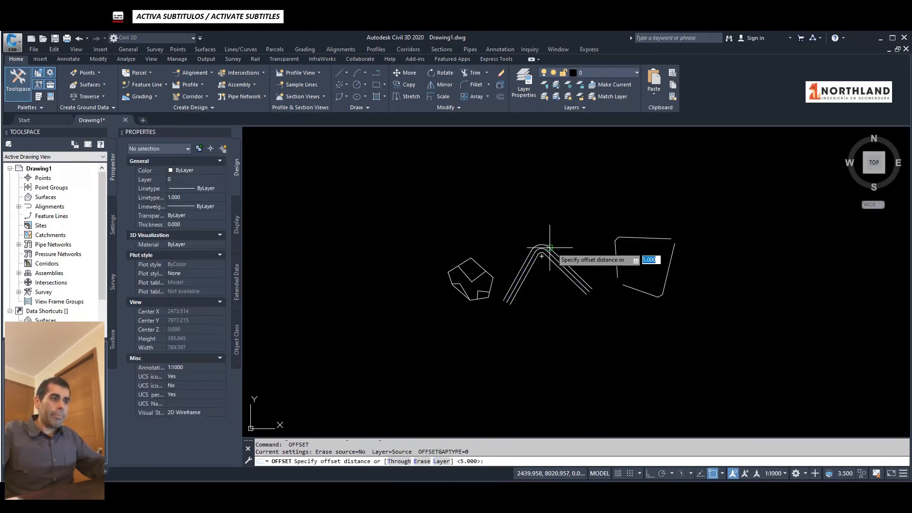
key("Return")
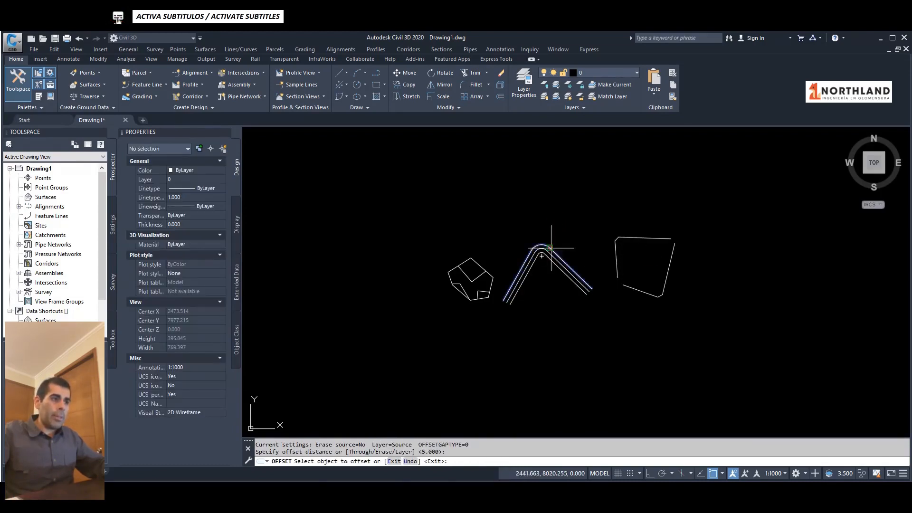
left_click(547, 240)
left_click(550, 208)
key("Escape")
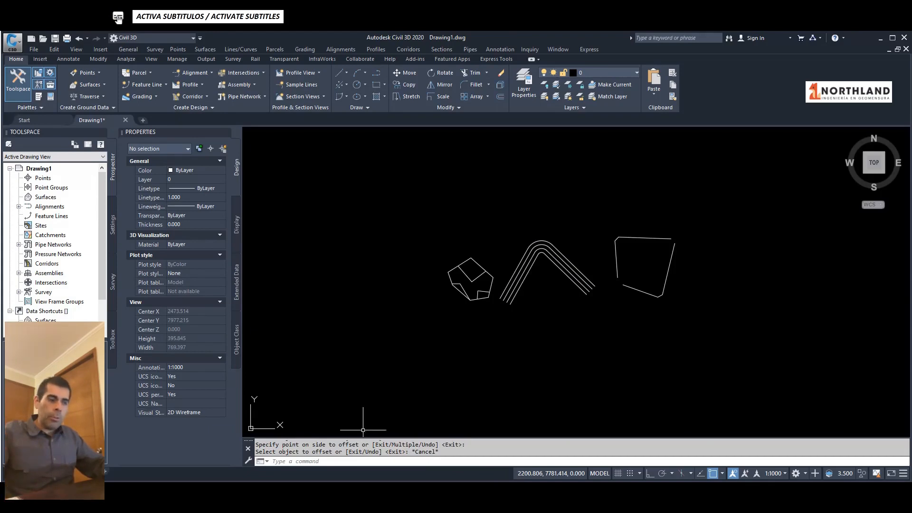
- Offset the pentagon outward by 5, and offset the resulting outer pentagon outward by 5 again
key("Return")
key("Return")
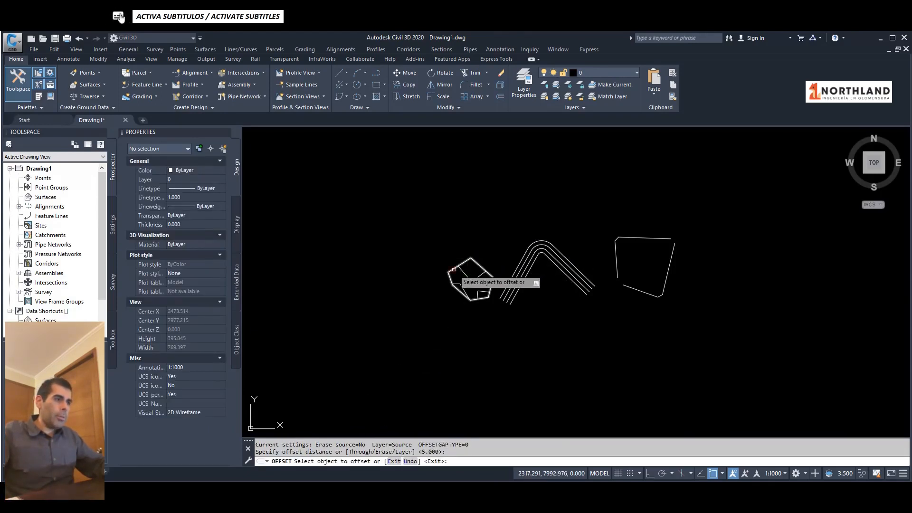
left_click(455, 269)
left_click(438, 259)
key("Return")
key("Return")
left_click(449, 266)
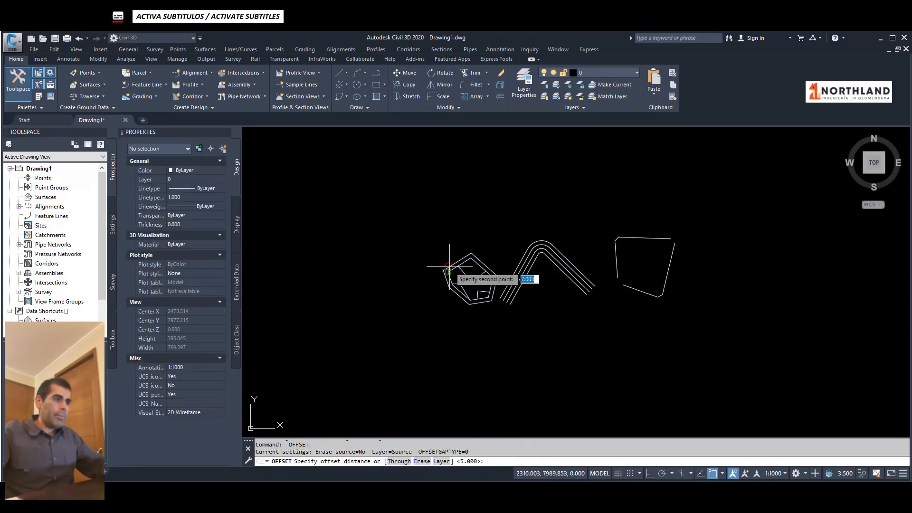
key("Escape")
key("Return")
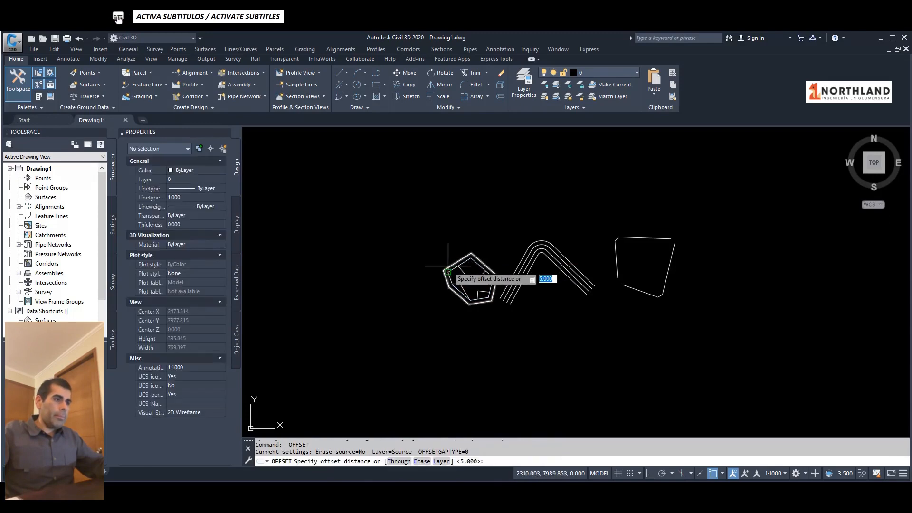
key("Return")
key("Escape")
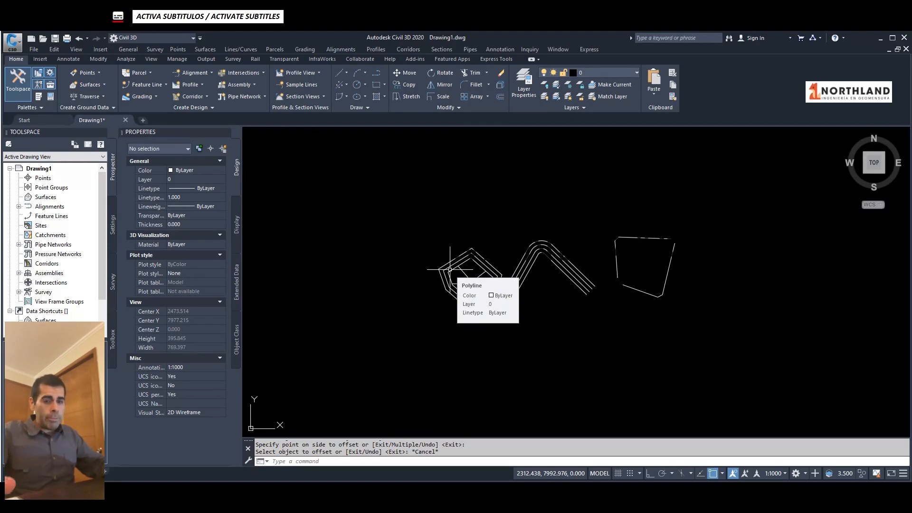
type("ex")
key("Return")
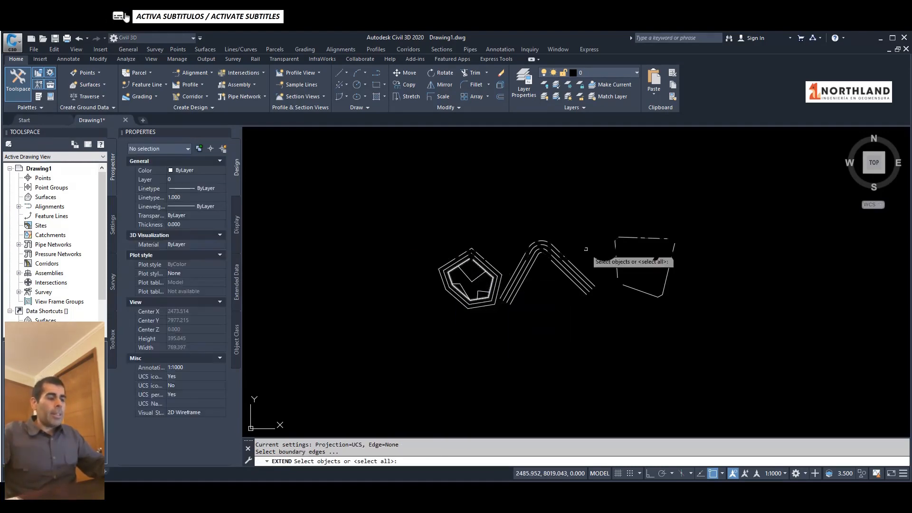
scroll(573, 269, "up", 4)
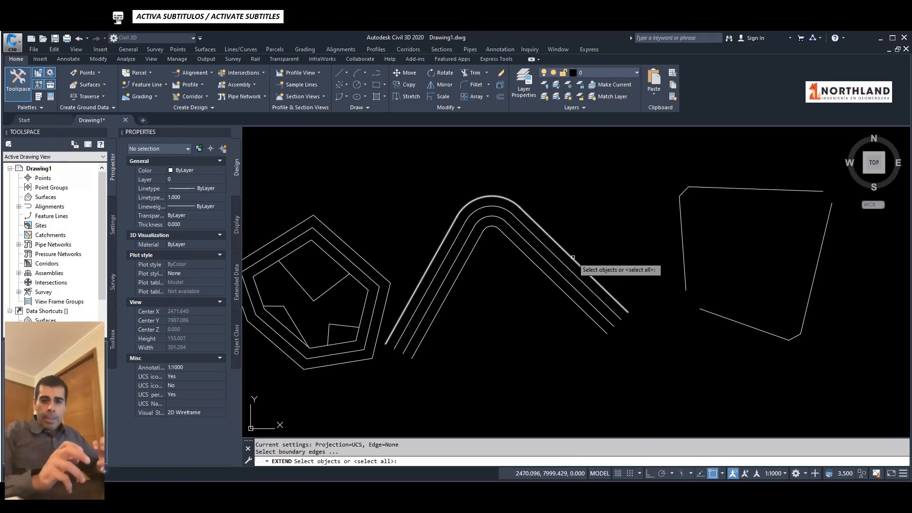
key("Escape")
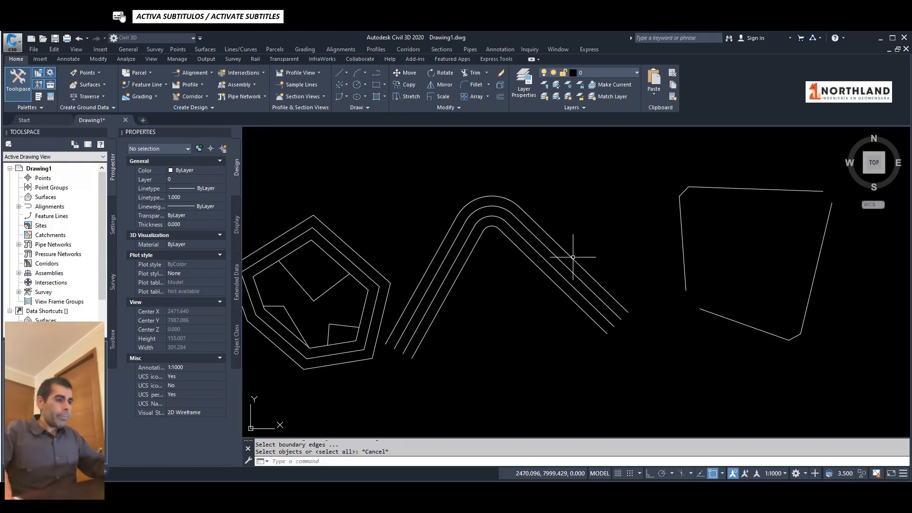
- Explode the four nested filleted polylines together into separate line and arc segments
type("EXe")
key("BackSpace")
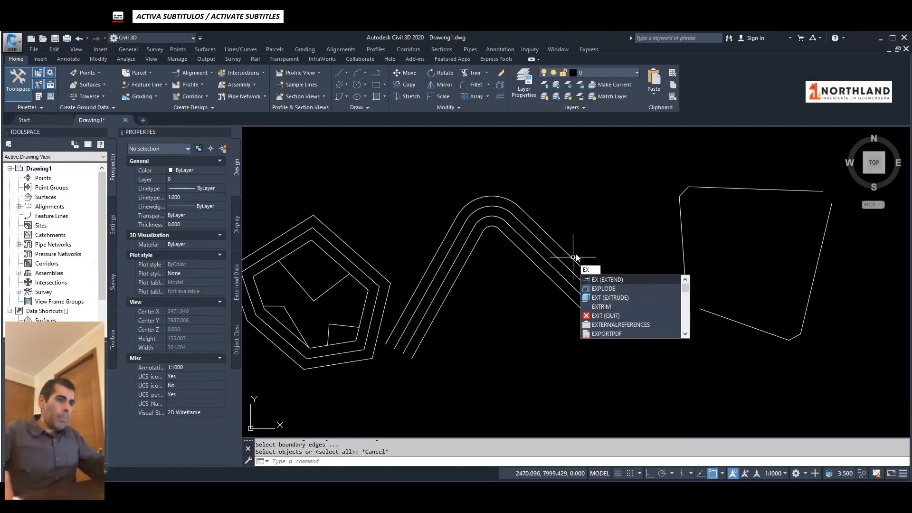
left_click(611, 289)
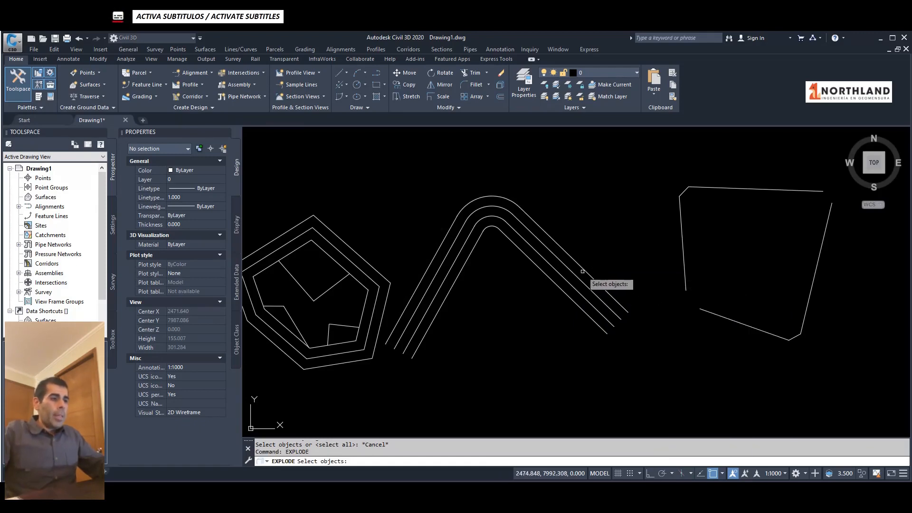
left_click(590, 243)
left_click(546, 305)
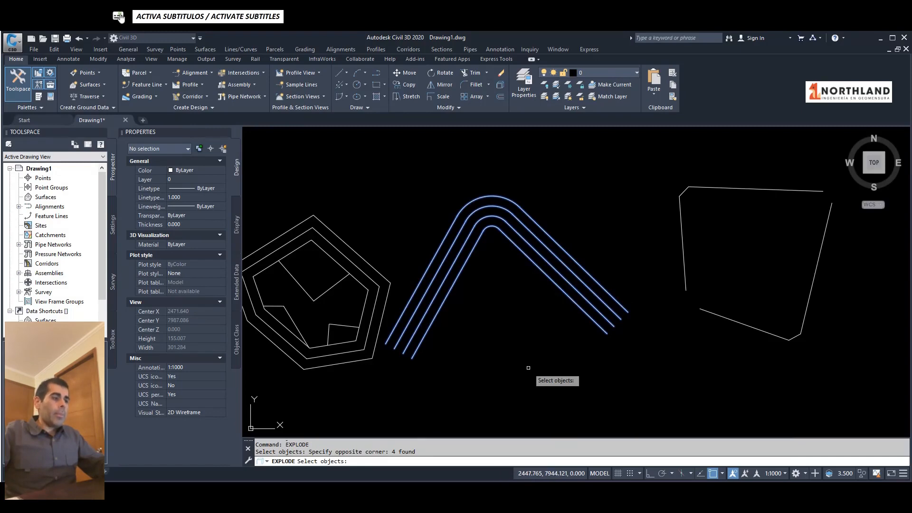
key("Return")
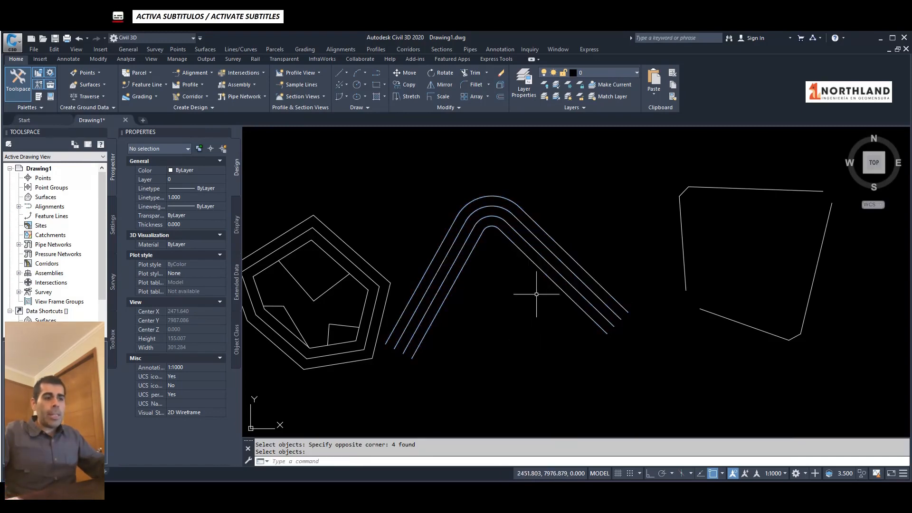
- Inspect the two straight segments of the innermost exploded figure individually, leaving nothing selected
left_click(549, 278)
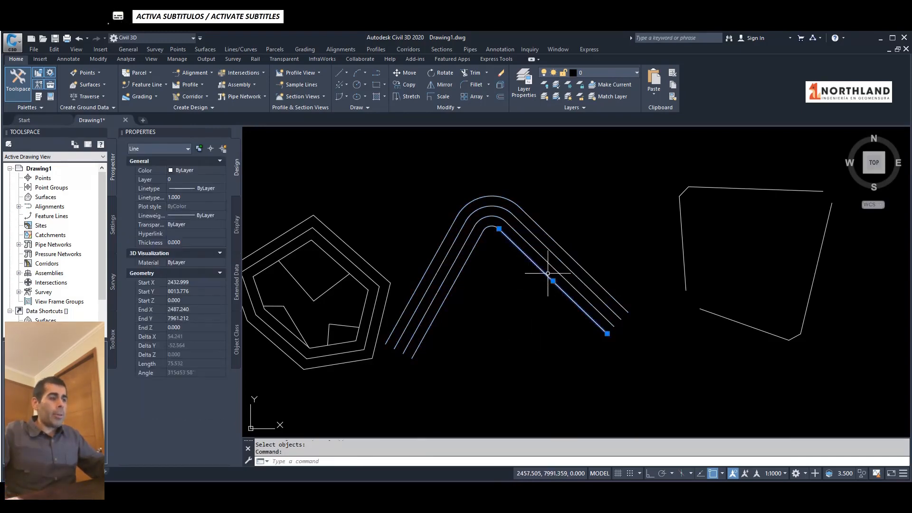
key("Escape")
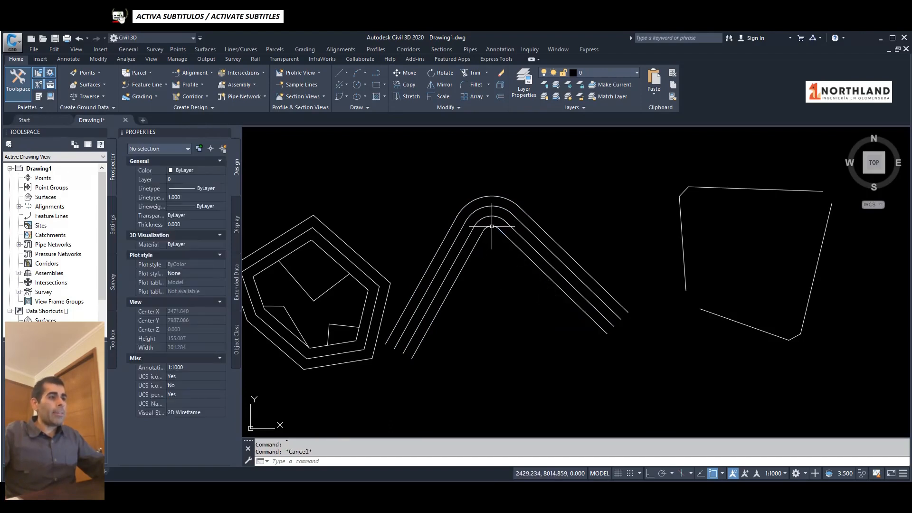
left_click(474, 249)
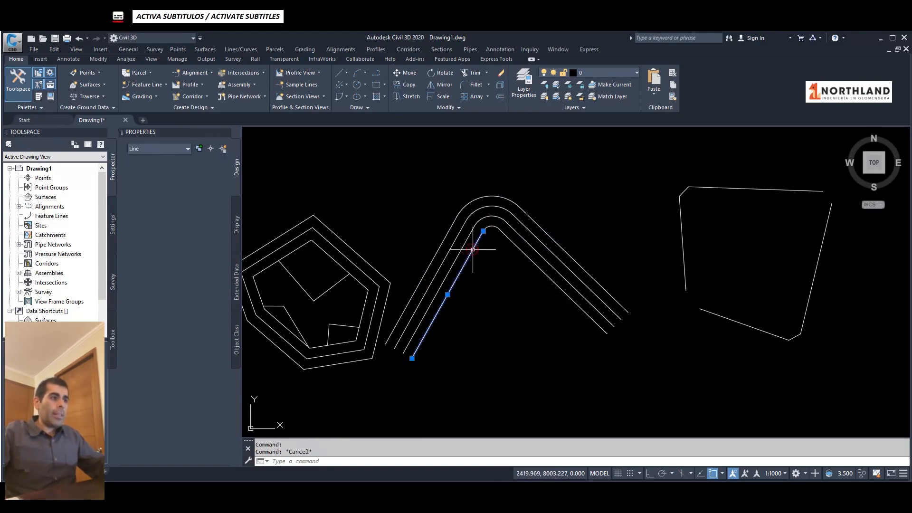
key("Escape")
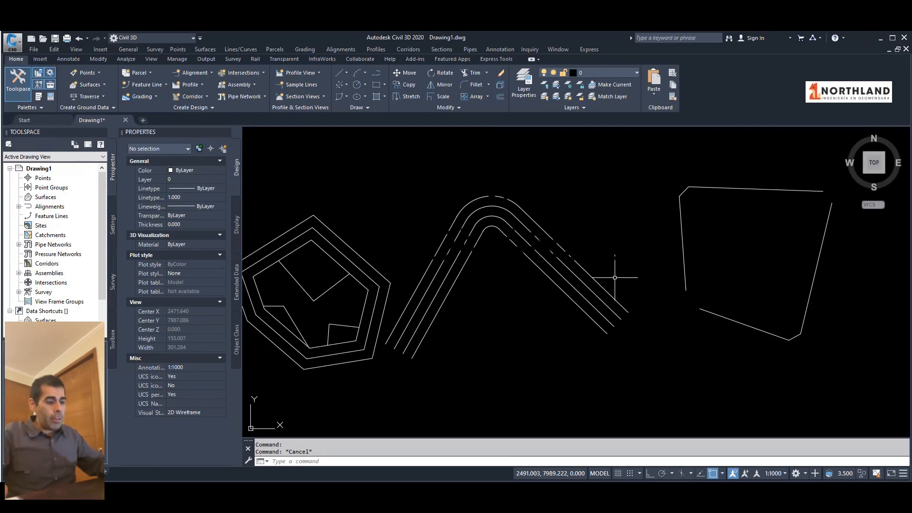
- Join all line and arc segments of the four nested filleted curves into polylines, and check one curve by selecting it
type("J")
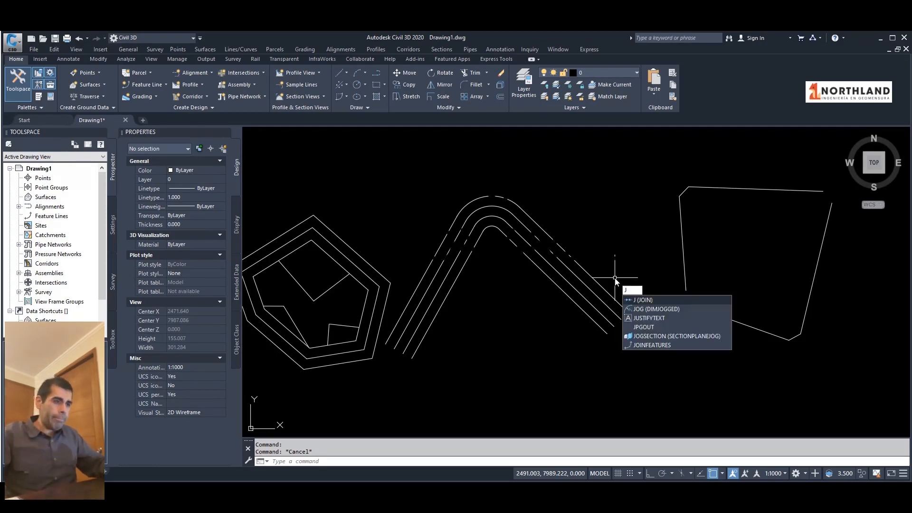
key("Return")
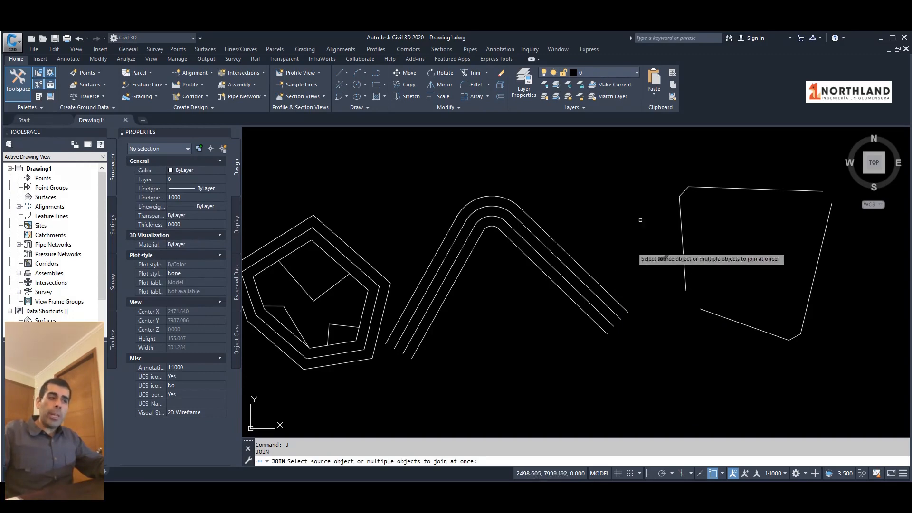
left_click(561, 166)
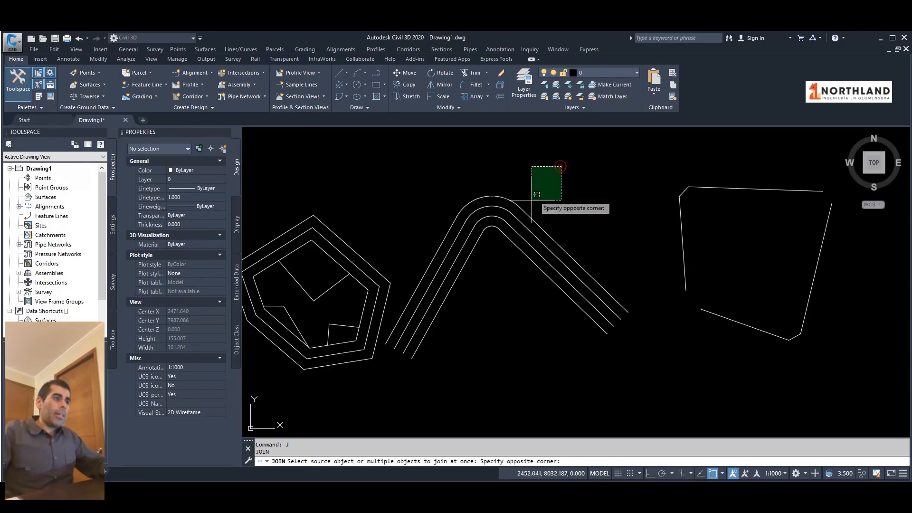
left_click(451, 274)
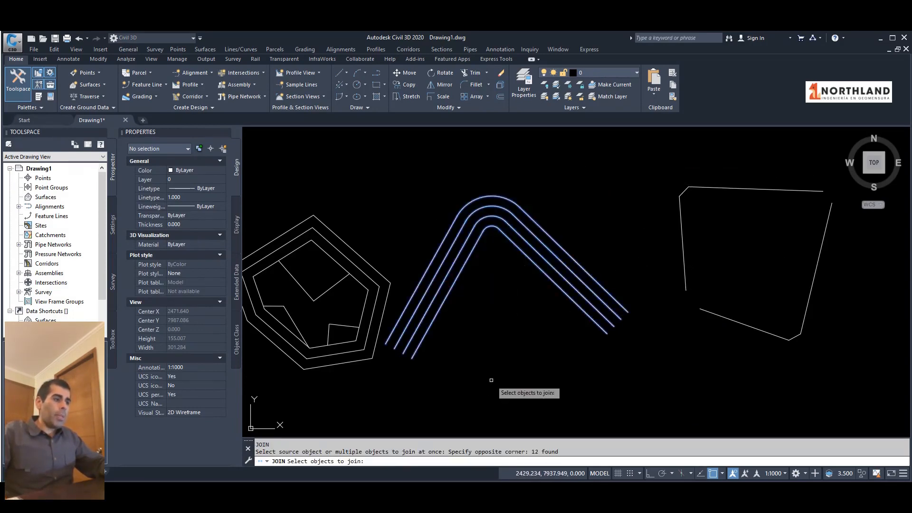
key("Return")
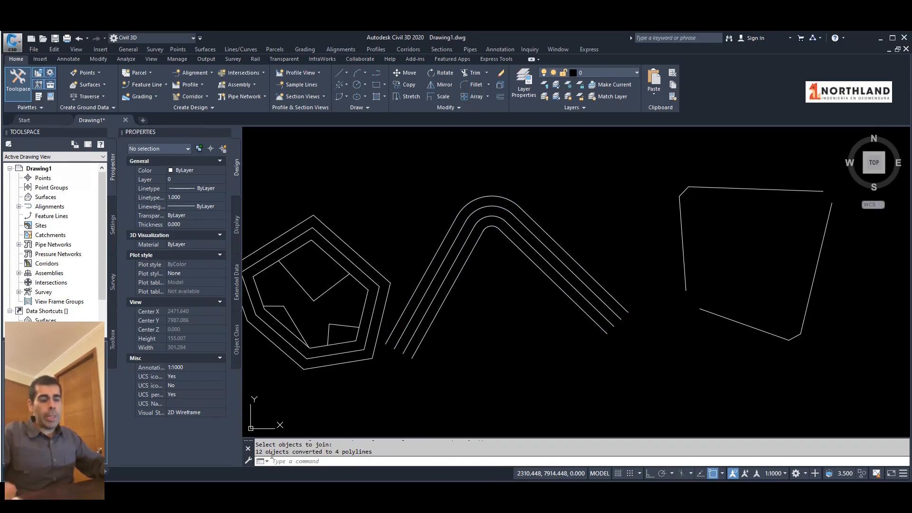
key("Escape")
key("Escape")
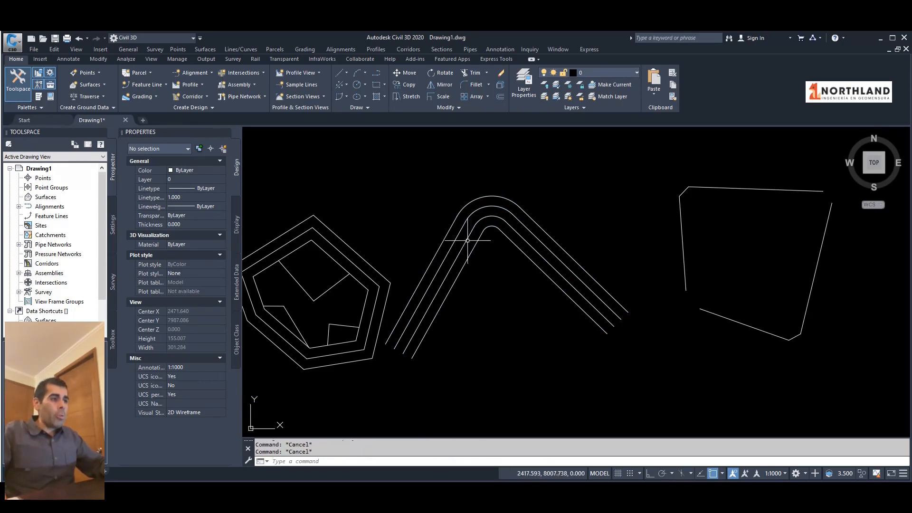
left_click(464, 243)
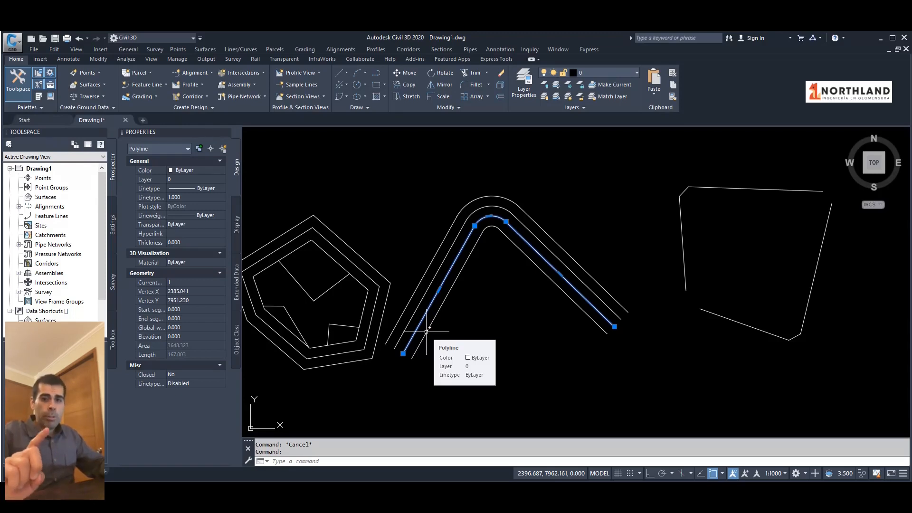
key("Escape")
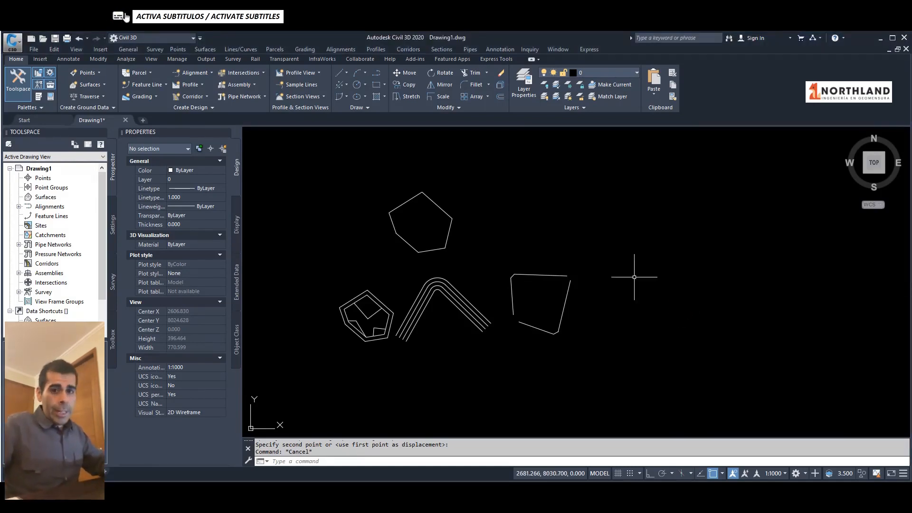
- Fill the upper separate pentagon with a solid hatch, using its outline as the selected boundary object
type("H")
key("Return")
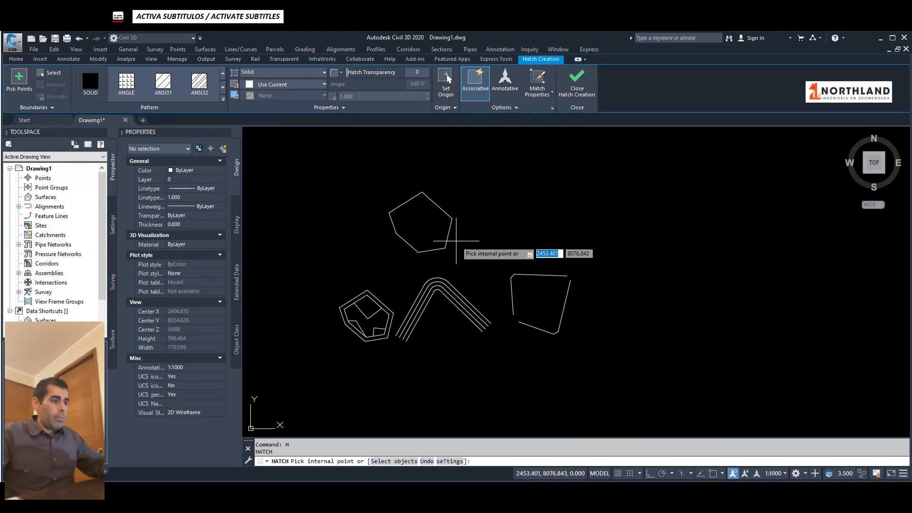
type("s")
key("Return")
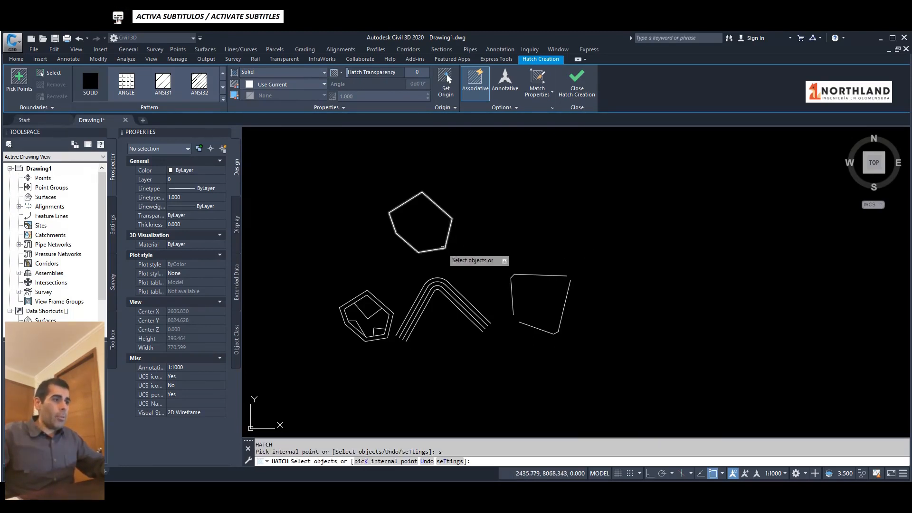
left_click(443, 248)
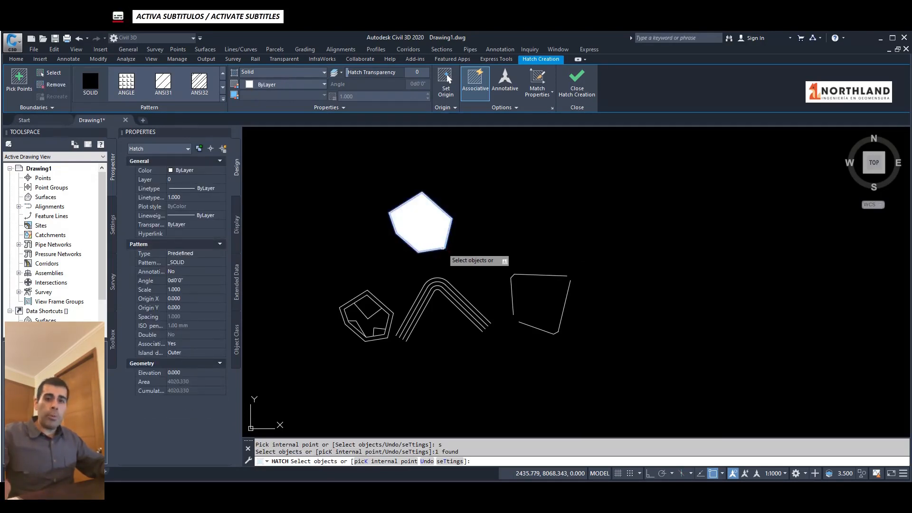
key("Escape")
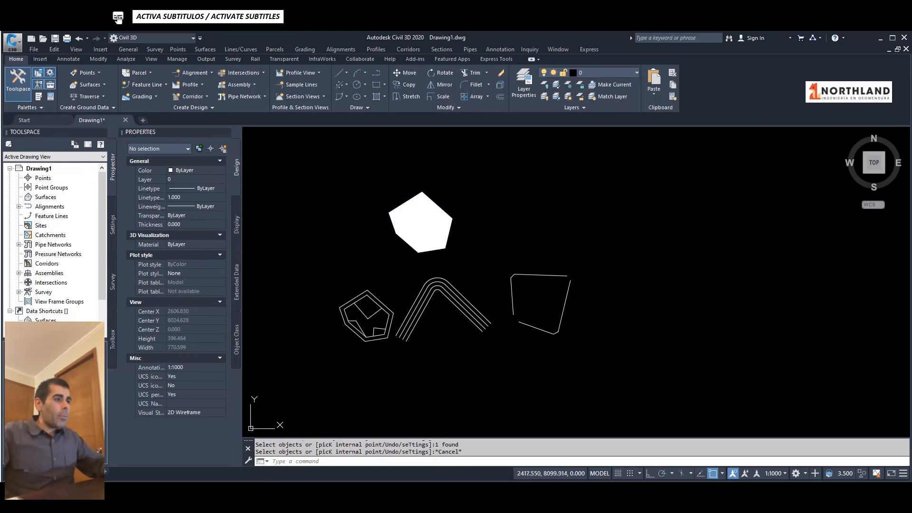
- Change the upper pentagon's hatch pattern to ANSI31
left_click(424, 224)
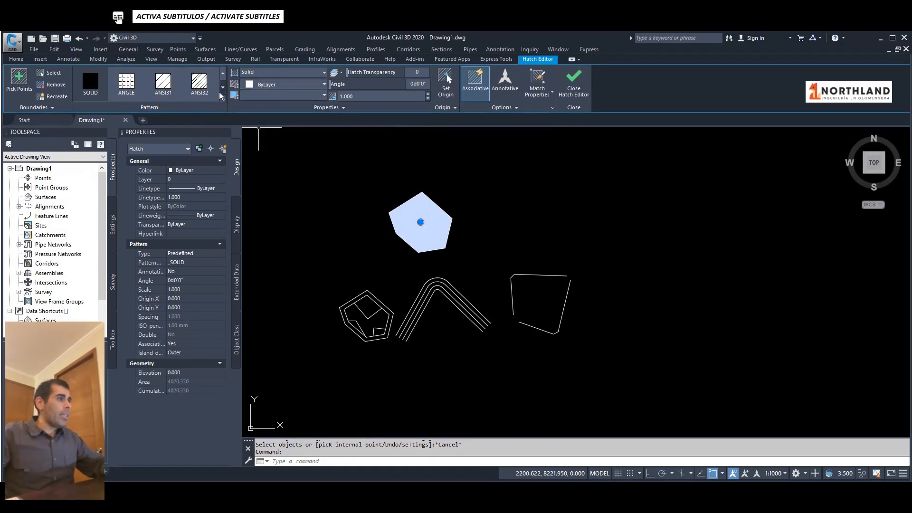
left_click(199, 83)
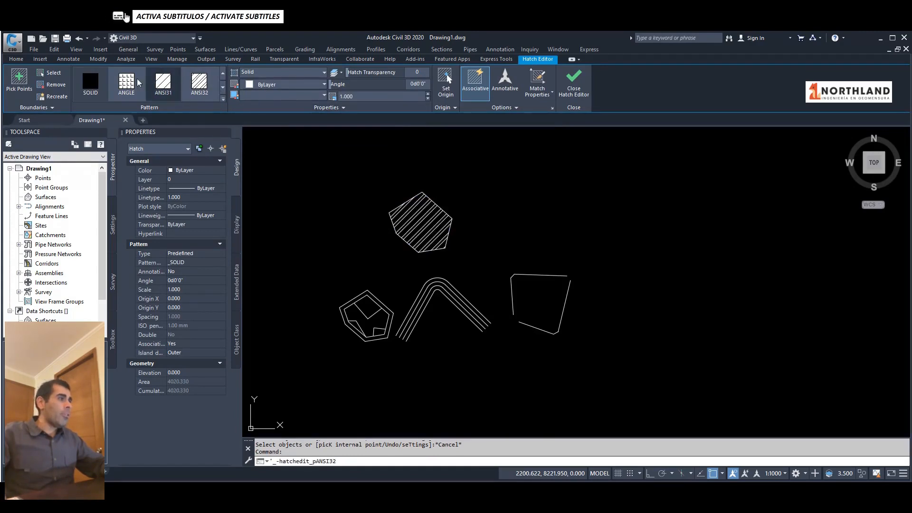
left_click(224, 98)
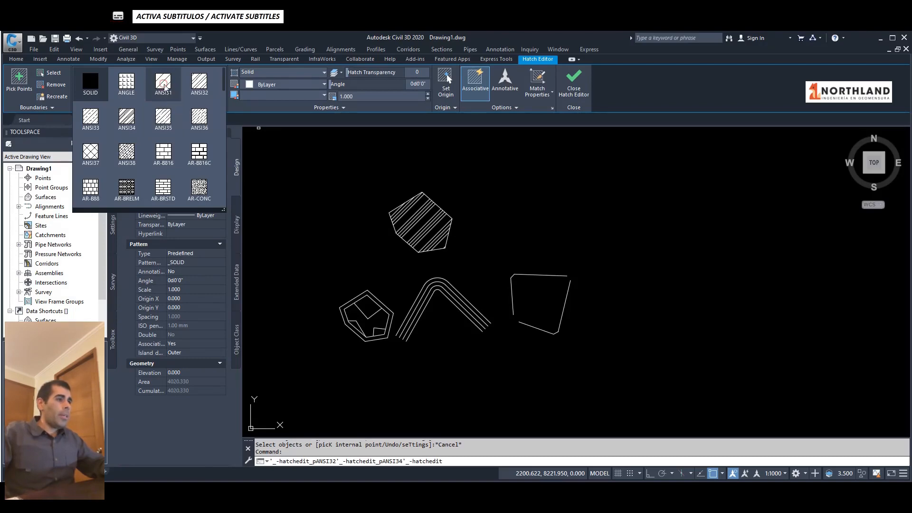
left_click(171, 95)
scroll(432, 223, "up", 3)
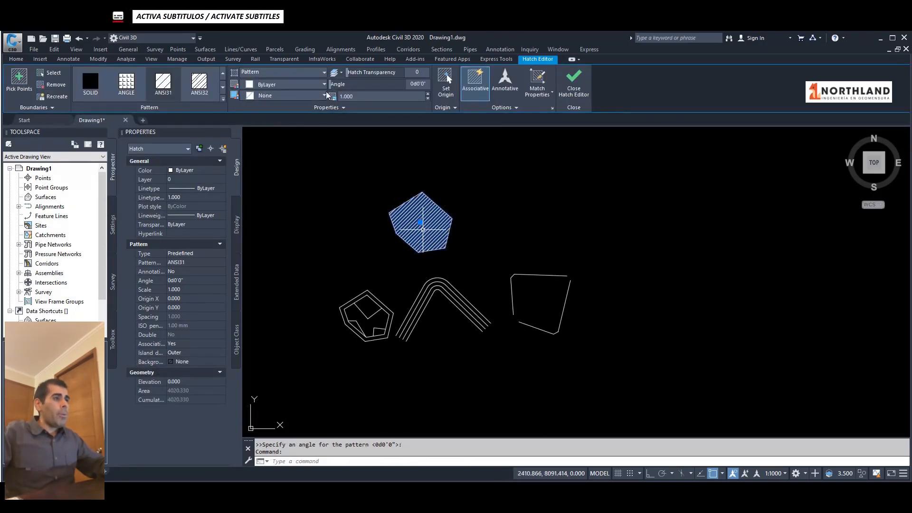
- Set the angle of the upper pentagon's hatch to 45 degrees
left_click(417, 84)
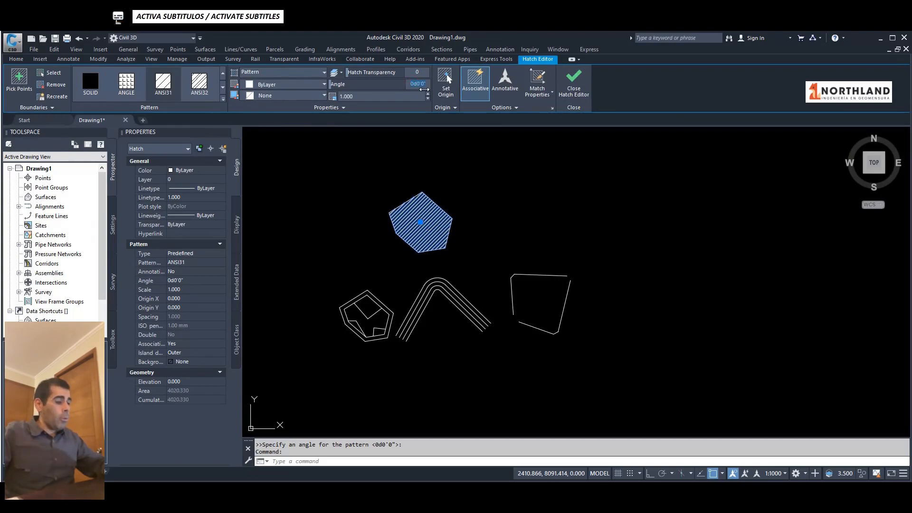
type("45")
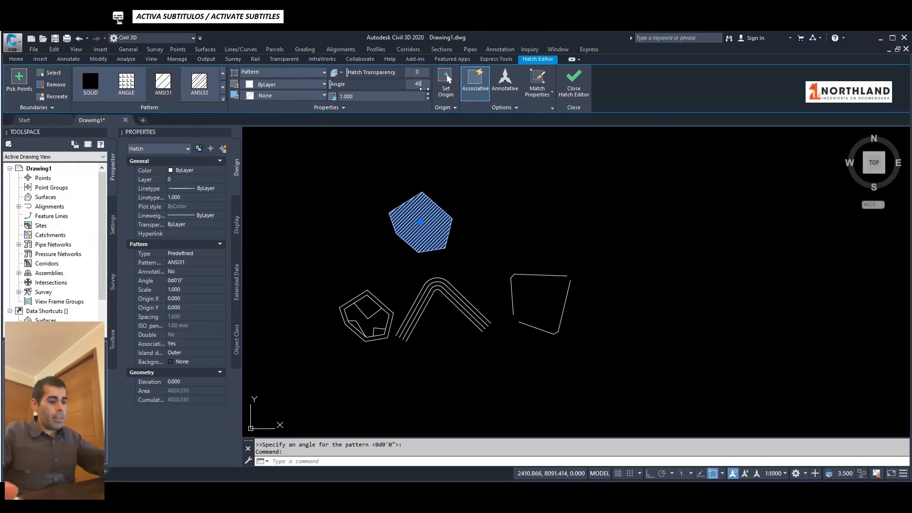
key("Return")
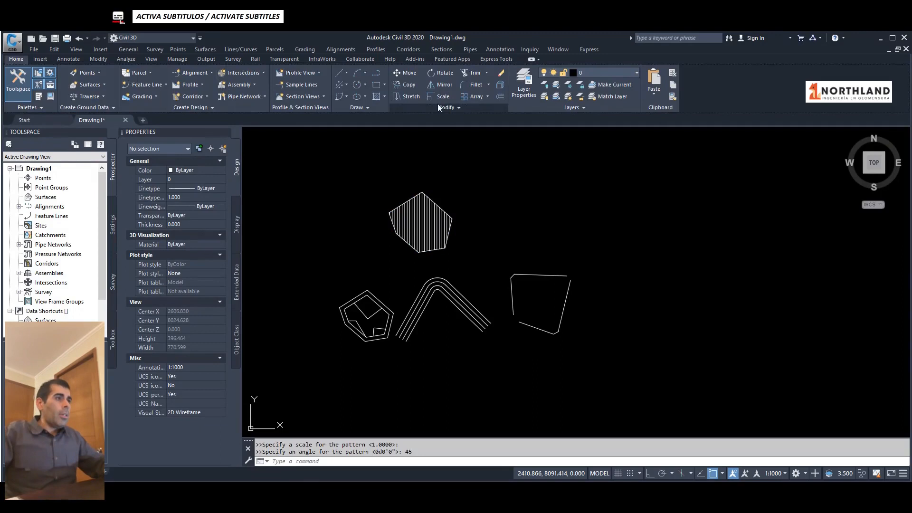
- Set the scale of the upper pentagon's hatch to 2
left_click(421, 221)
left_click(388, 96)
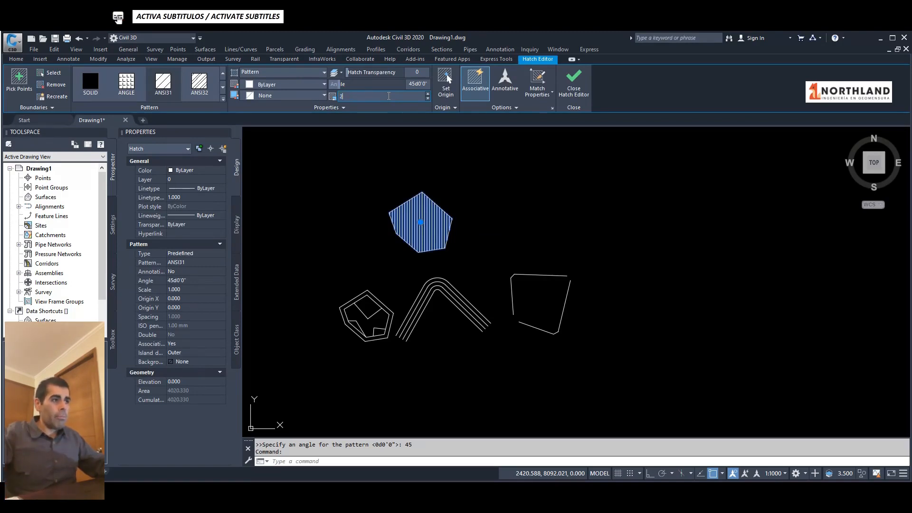
type("2")
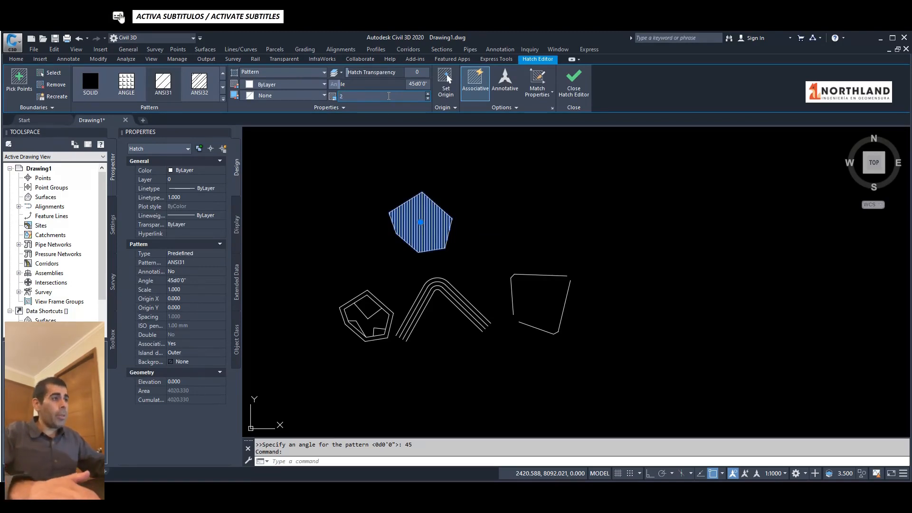
key("Return")
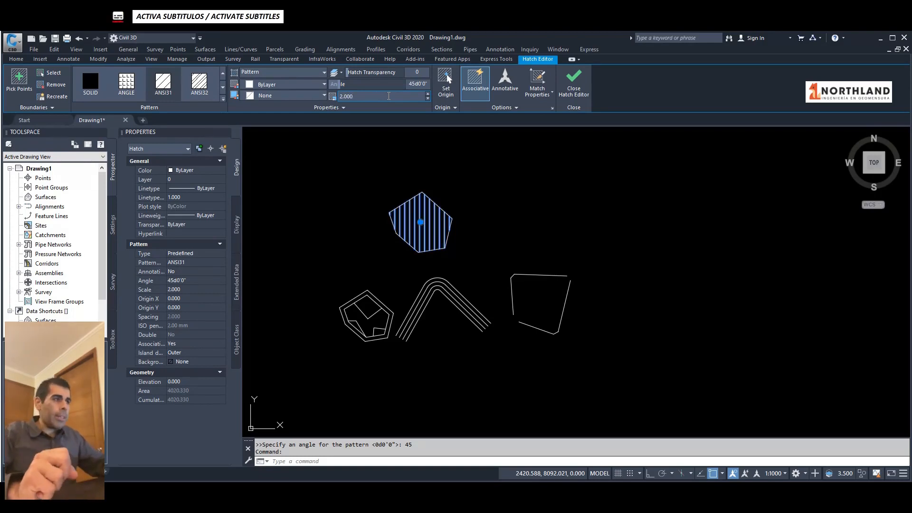
- Set the scale of the upper pentagon's hatch to 0.5 and leave the hatch deselected
key("BackSpace")
key("BackSpace")
key("BackSpace")
key("BackSpace")
key("BackSpace")
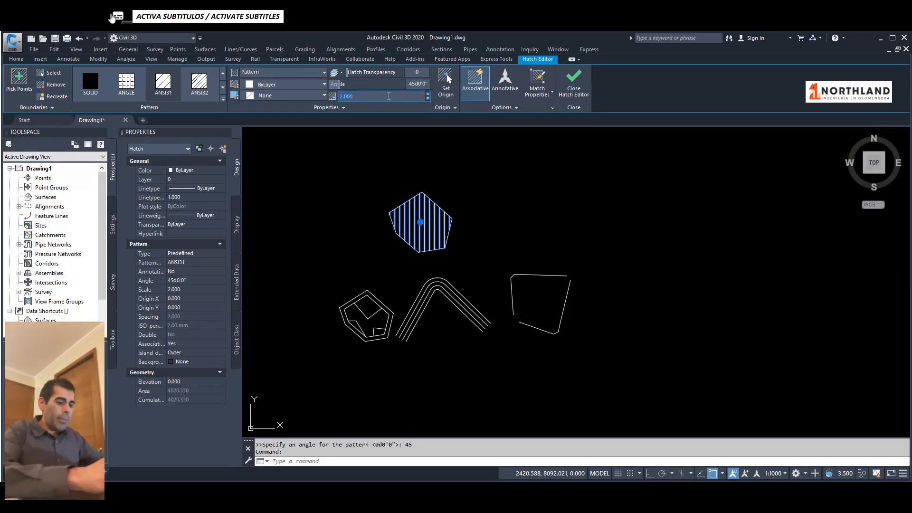
type(".5")
key("Return")
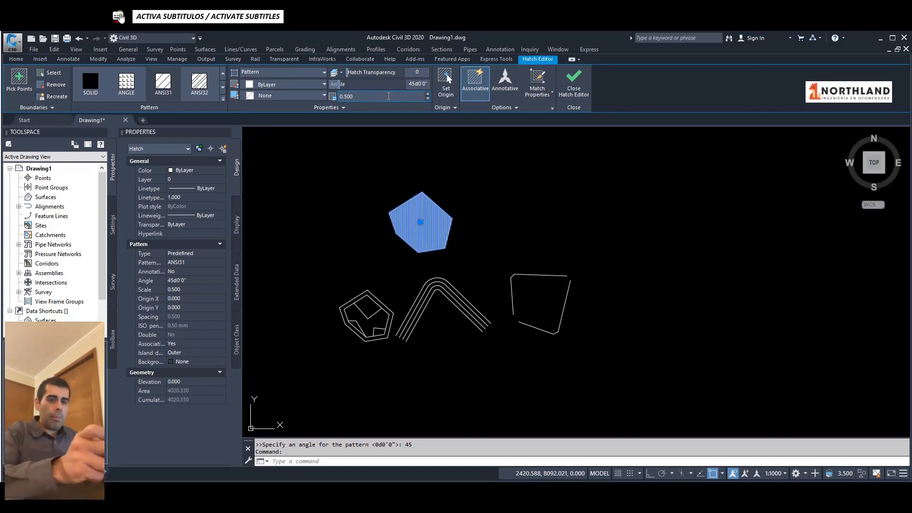
key("Escape")
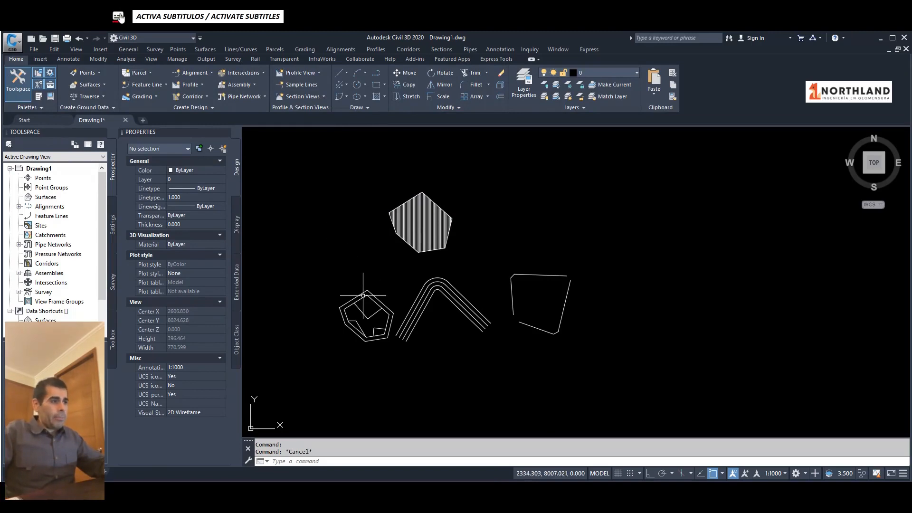
- Fill the central region of the nested pentagon figure with a solid hatch by internal point, and delete that hatch
middle_click_drag(359, 300, 395, 235)
type("h")
key("Return")
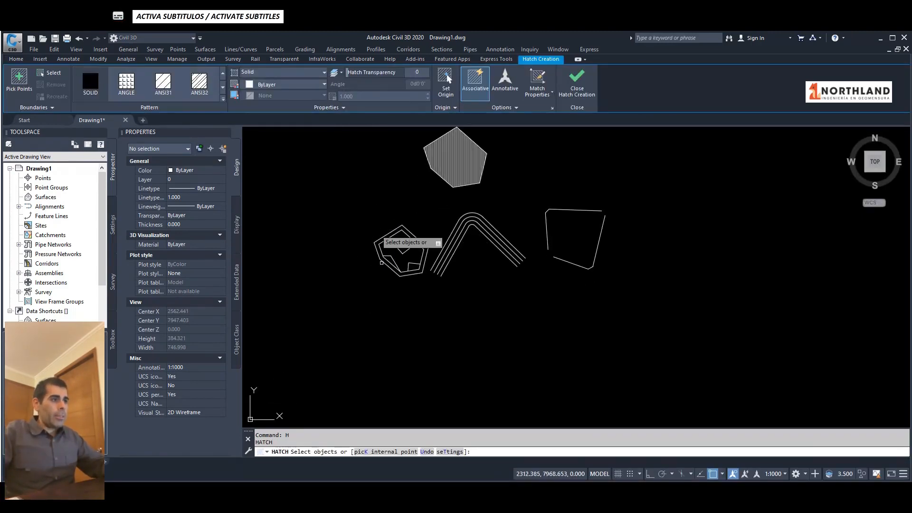
scroll(394, 245, "up", 5)
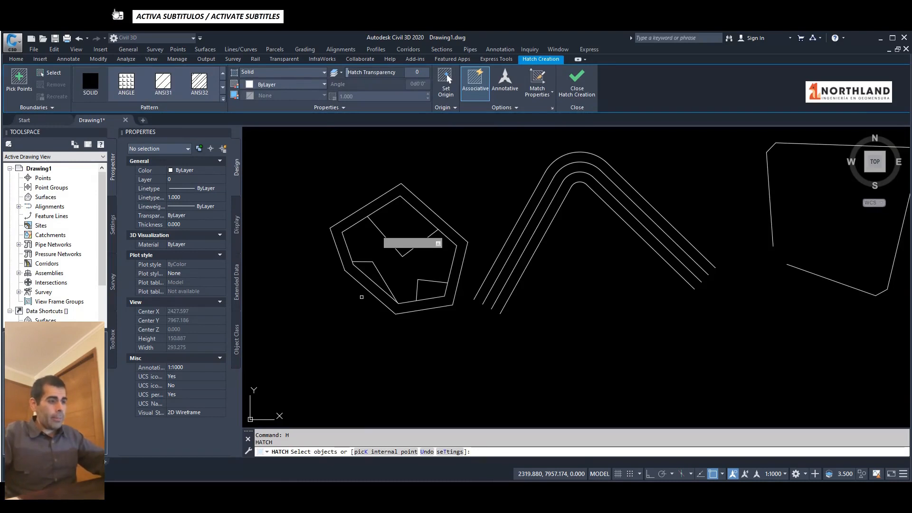
type("k")
key("Return")
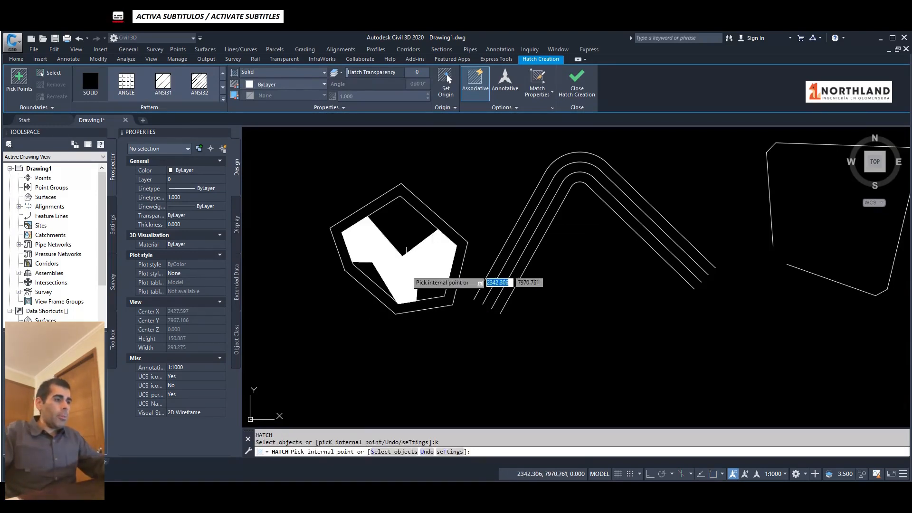
left_click(406, 252)
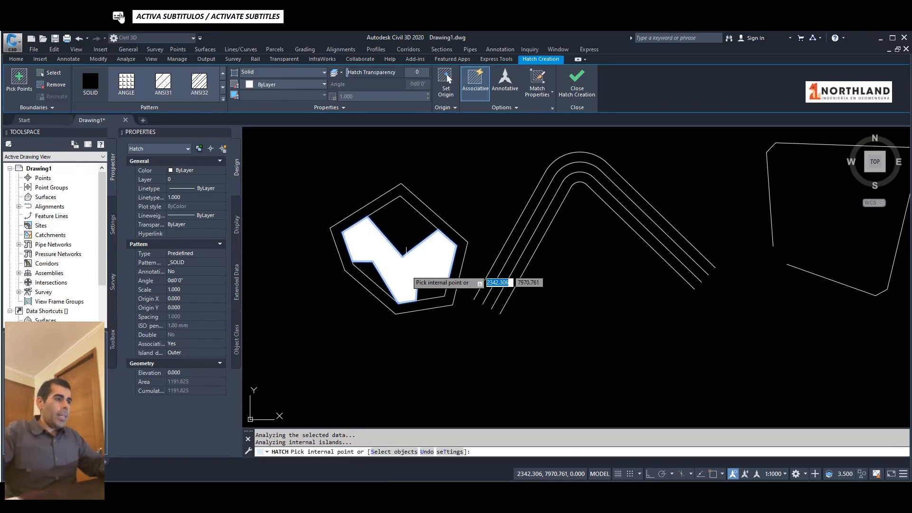
key("Return")
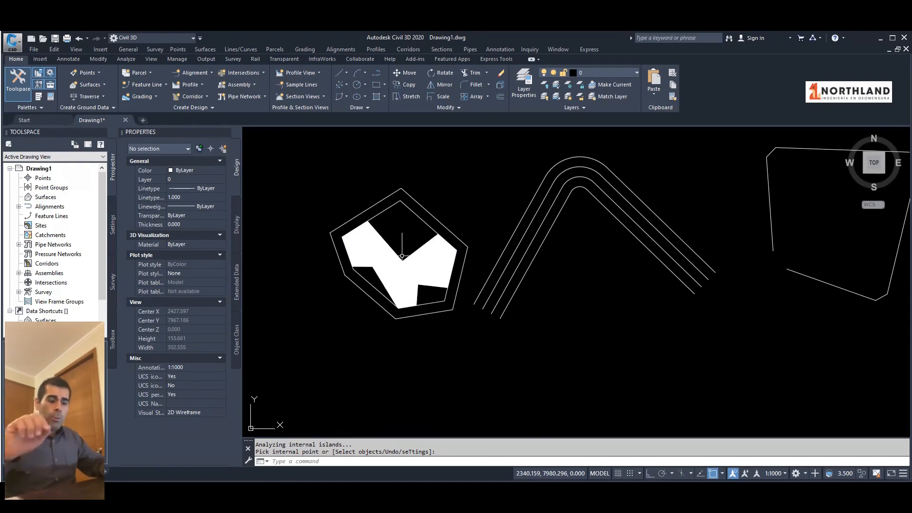
key("Return")
left_click(403, 278)
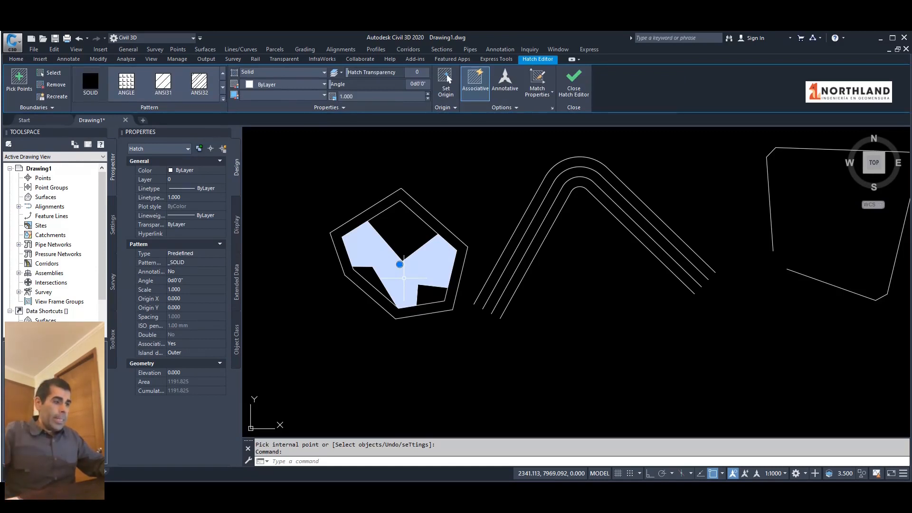
key("Delete")
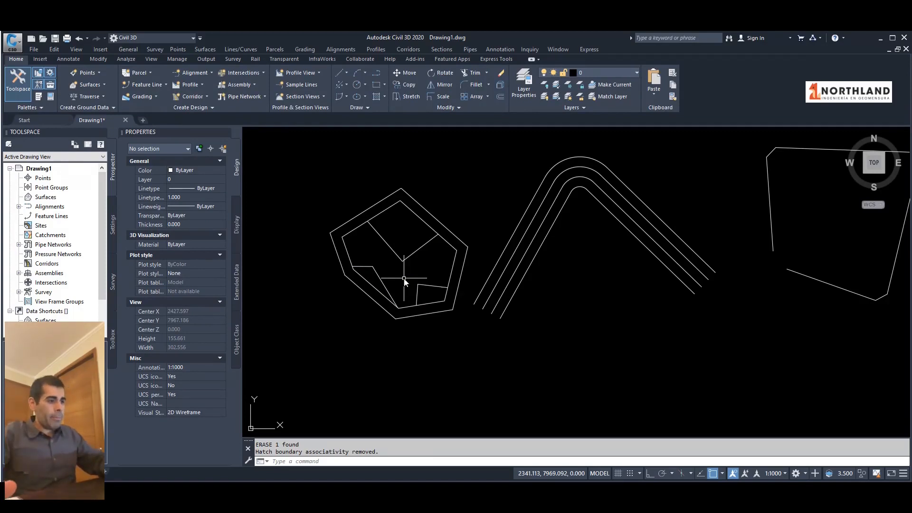
- Fill the three small corner regions inside the nested pentagon figure with one solid hatch by internal points
type("H")
key("Return")
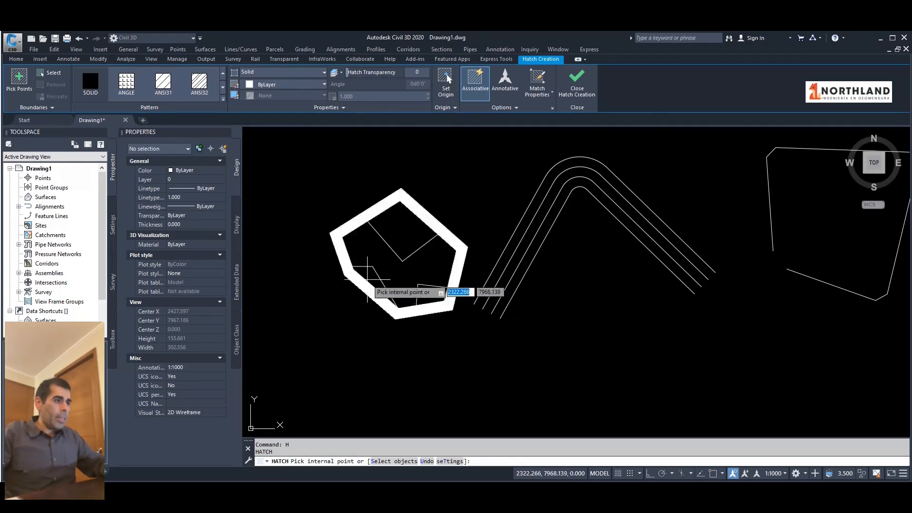
left_click(368, 281)
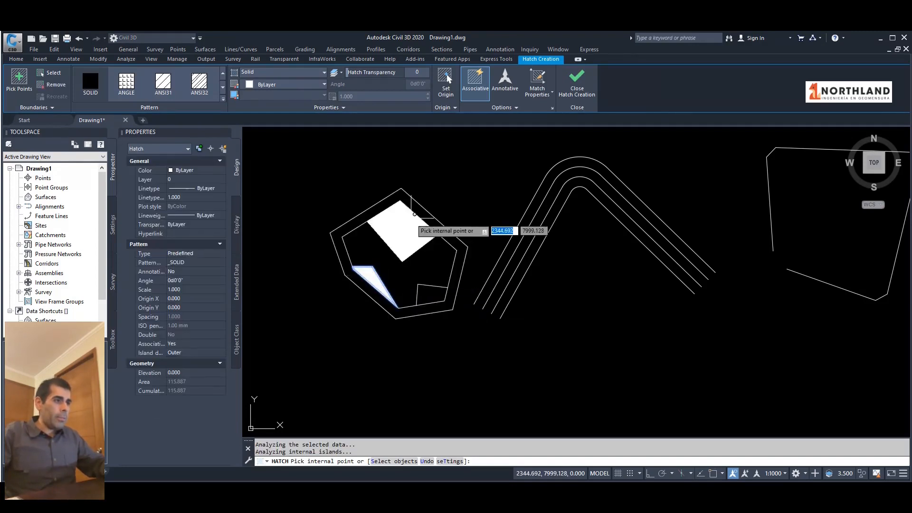
left_click(397, 227)
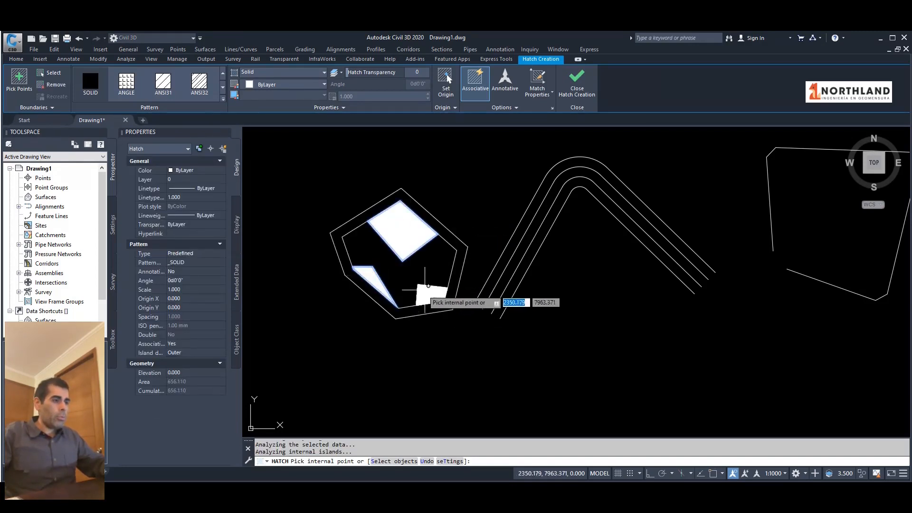
left_click(424, 291)
key("Return")
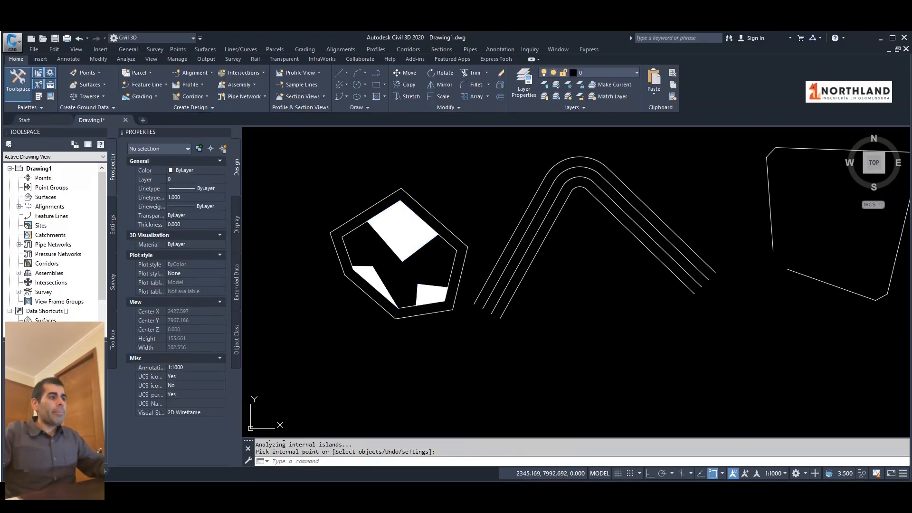
- Preview patterns such as AR-RROOF, BRICK, AR-PARQ1, AR-HBONE, BOX and CLAY on the three-region solid hatch, and leave it deselected with its solid pattern
left_click(403, 231)
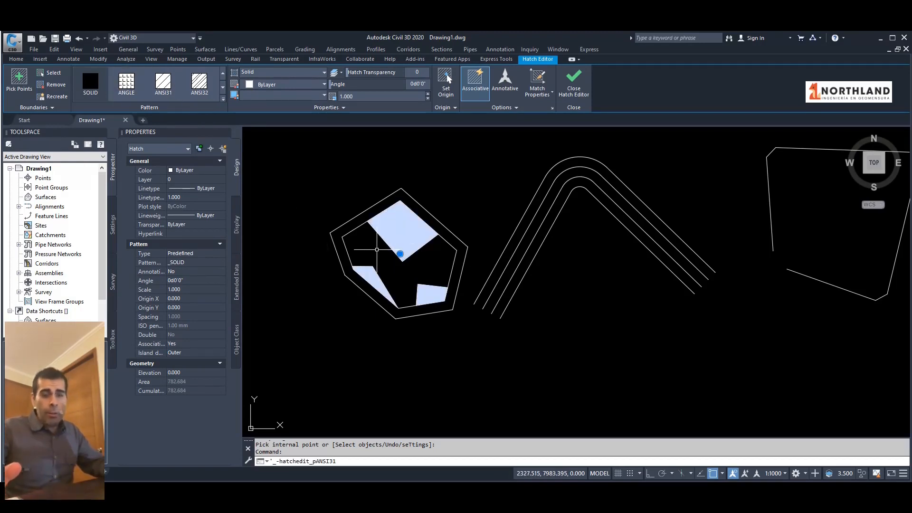
left_click(221, 100)
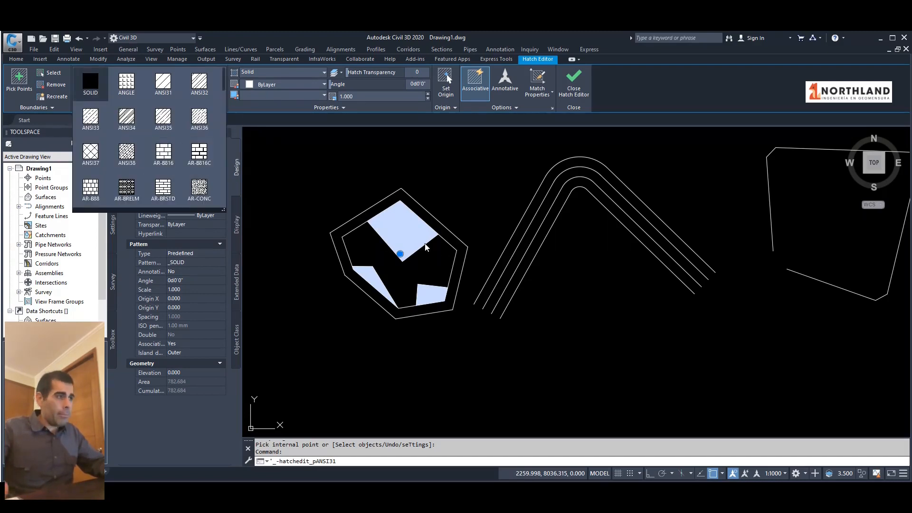
left_click(141, 153)
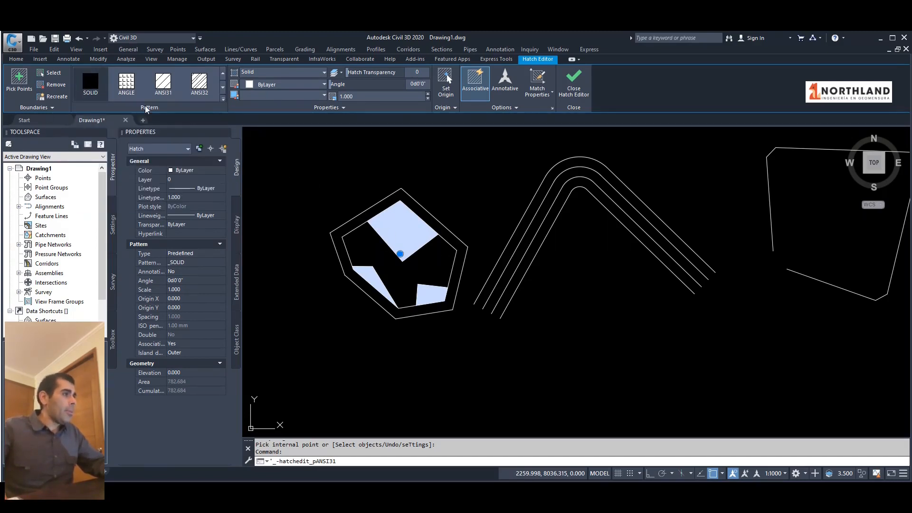
left_click(220, 96)
scroll(170, 133, "down", 2)
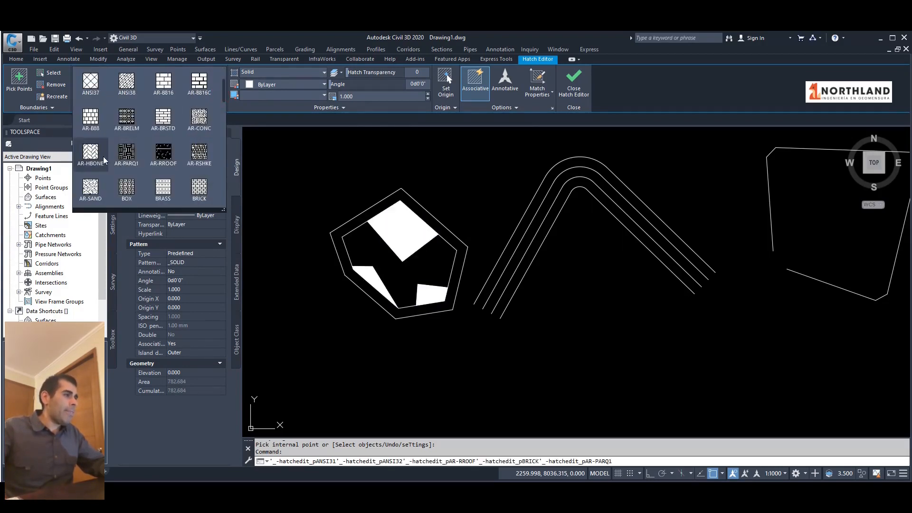
scroll(116, 156, "down", 2)
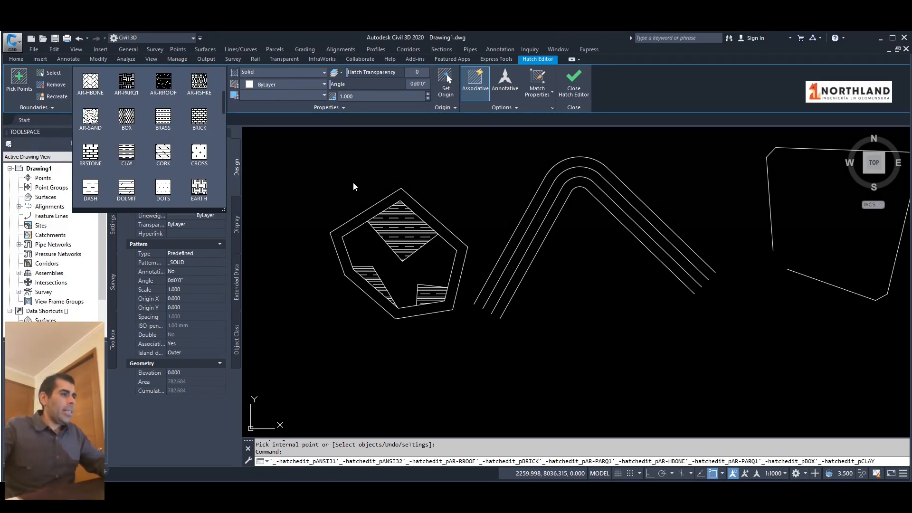
key("Escape")
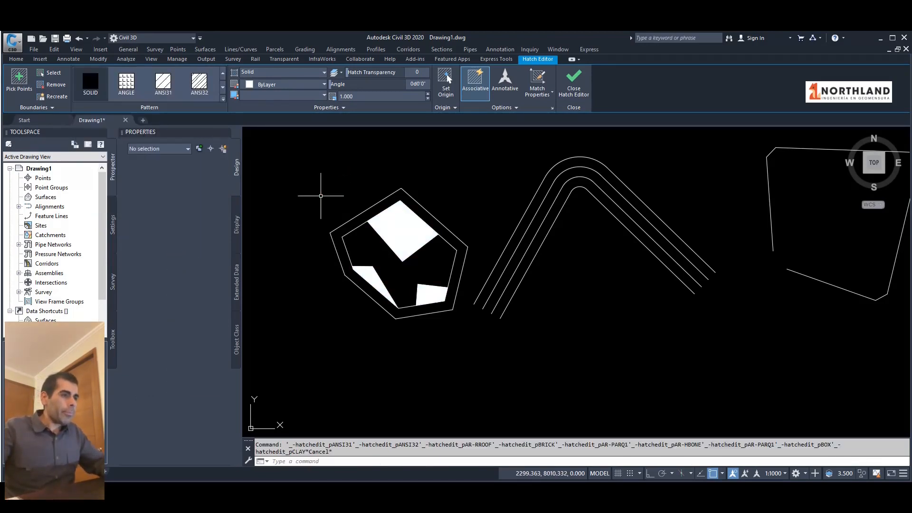
key("Escape")
- Erase the open four-sided figure to the right of the parallel filleted lines using a crossing selection
scroll(380, 309, "down", 3)
scroll(528, 355, "down", 2)
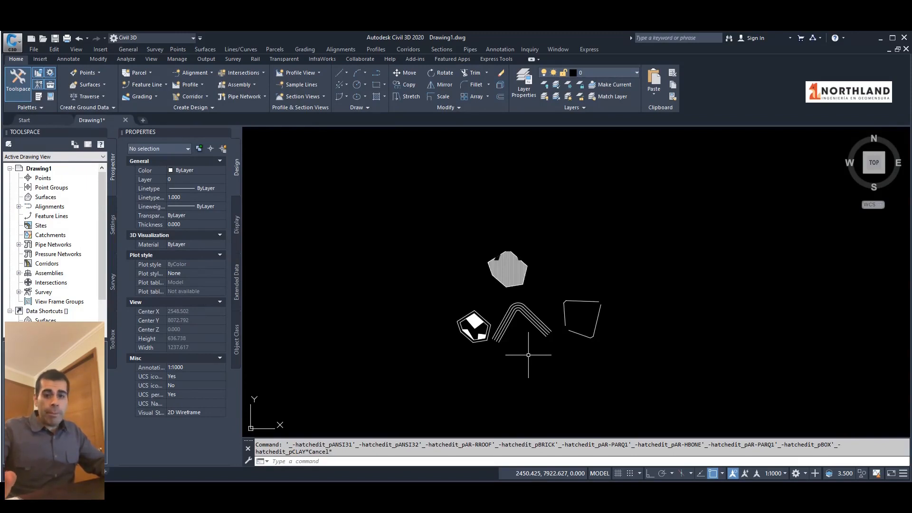
type("E")
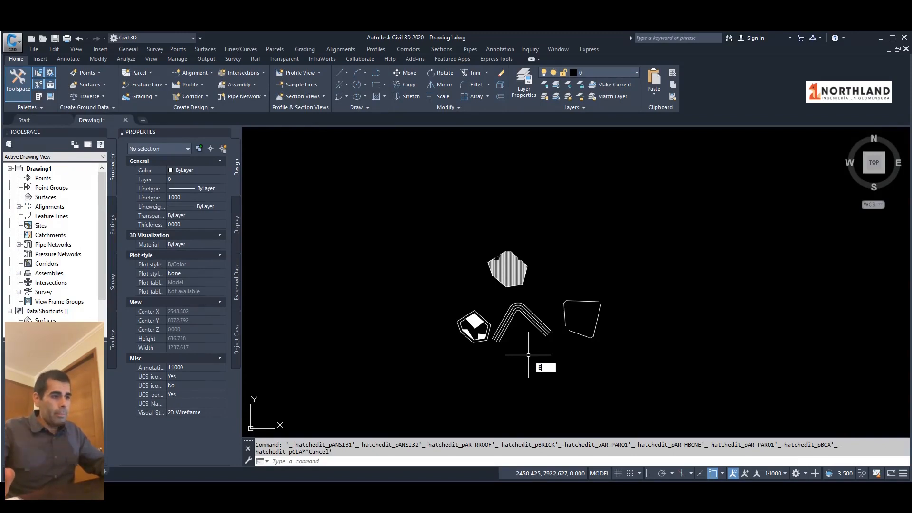
key("Return")
left_click(630, 384)
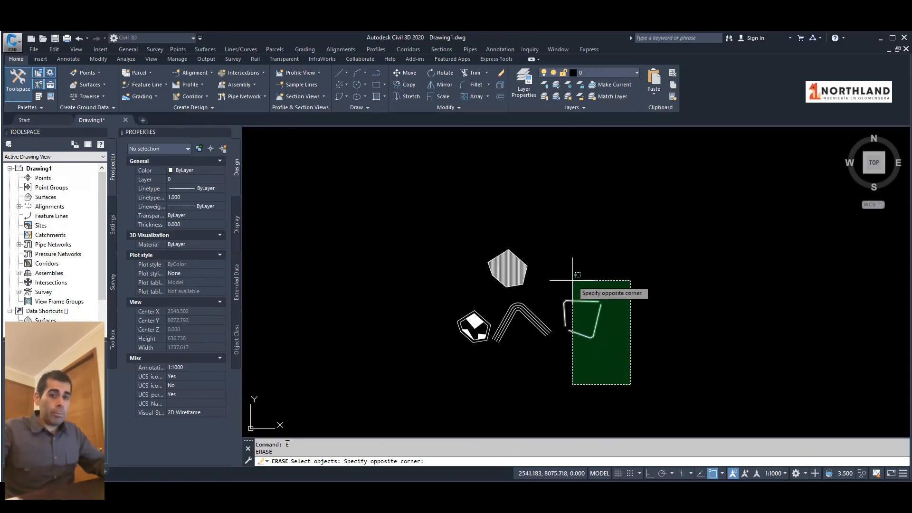
left_click(572, 280)
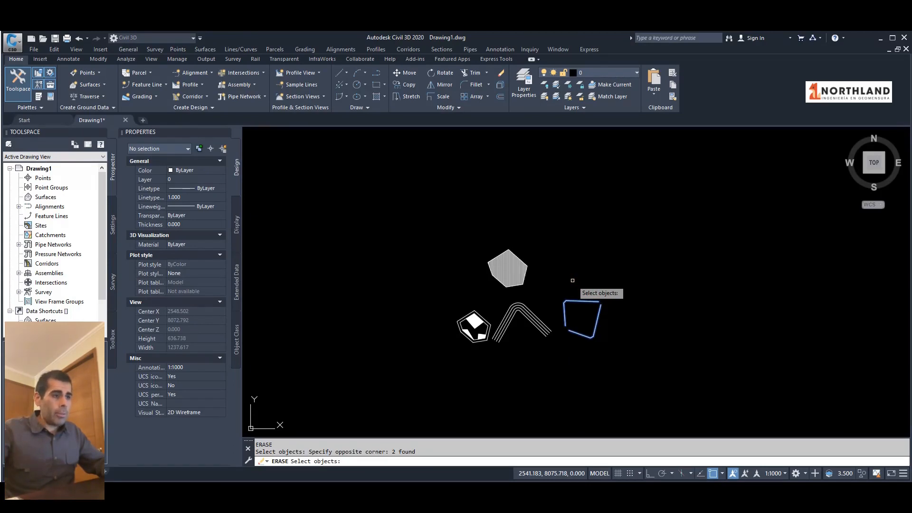
key("Return")
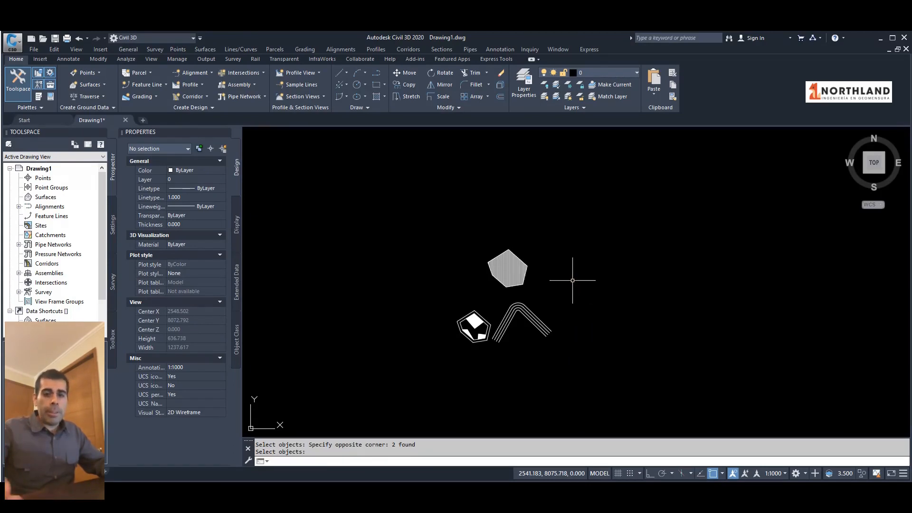